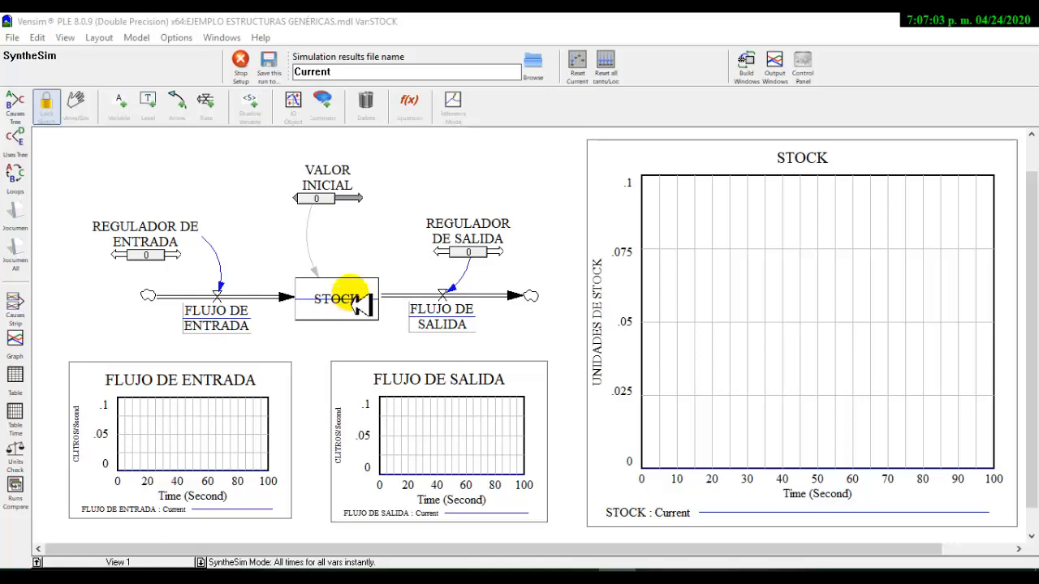
- Stop the SyntheSim run and set the VALOR INICIAL constant's equation to 0
drag(344, 252, 337, 243)
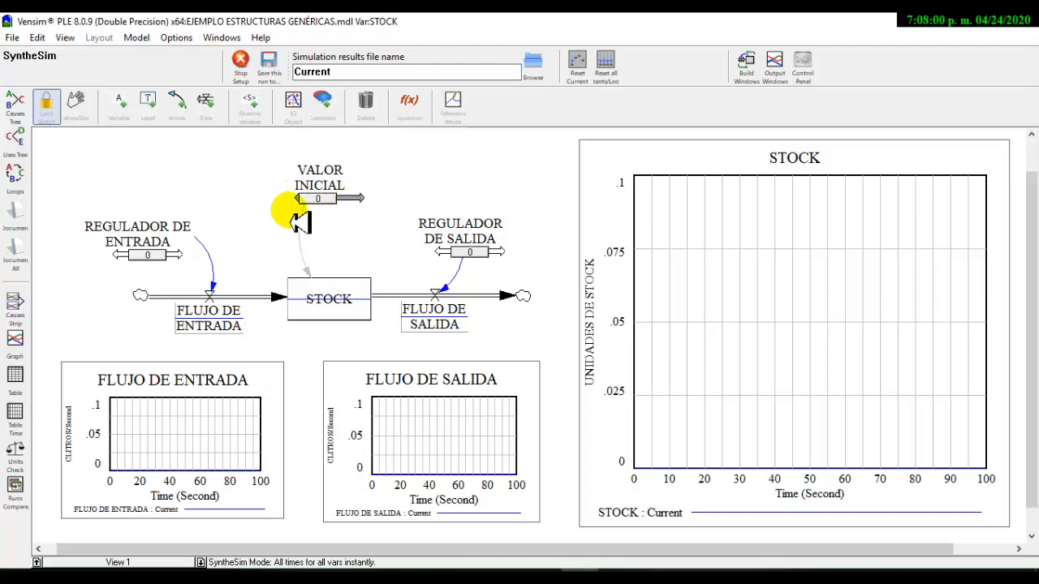
mouse_move(327, 300)
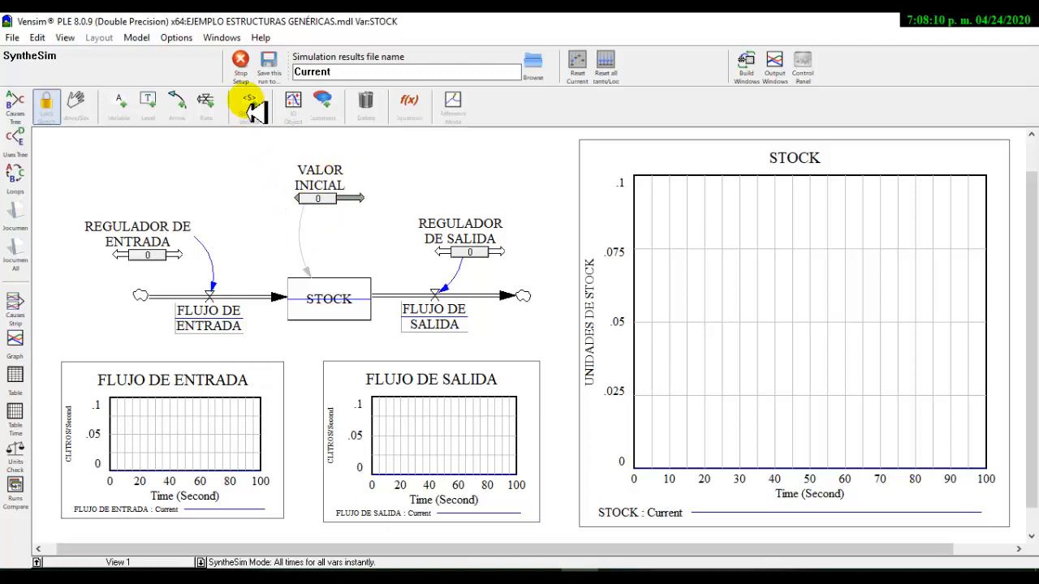
click(241, 63)
click(409, 104)
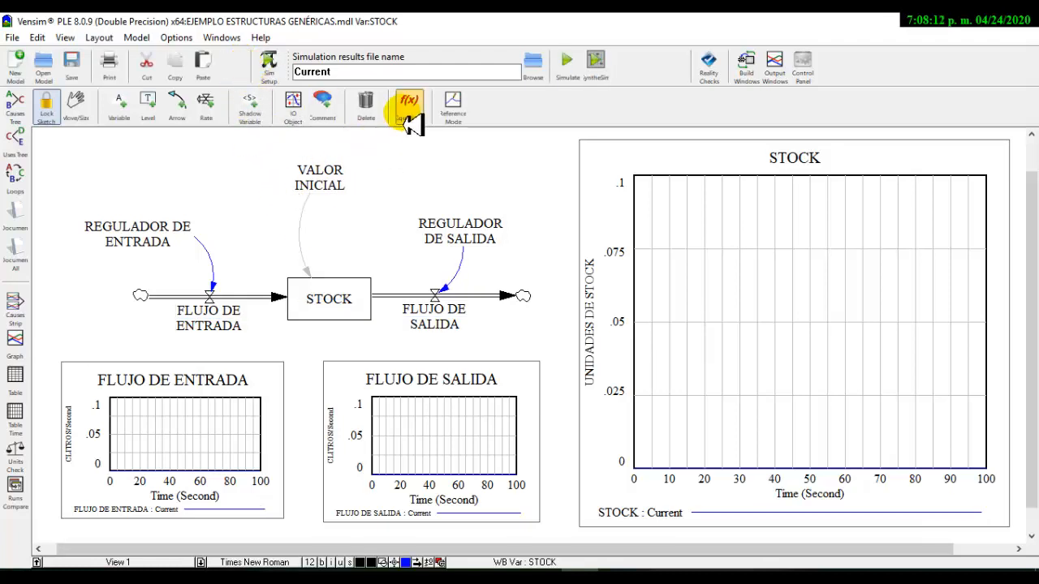
click(430, 288)
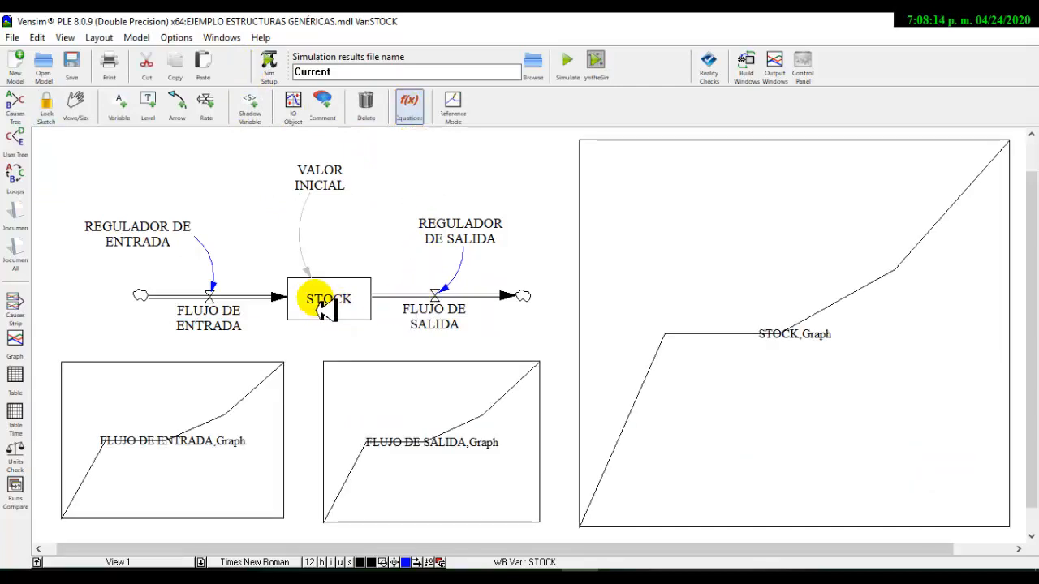
click(334, 191)
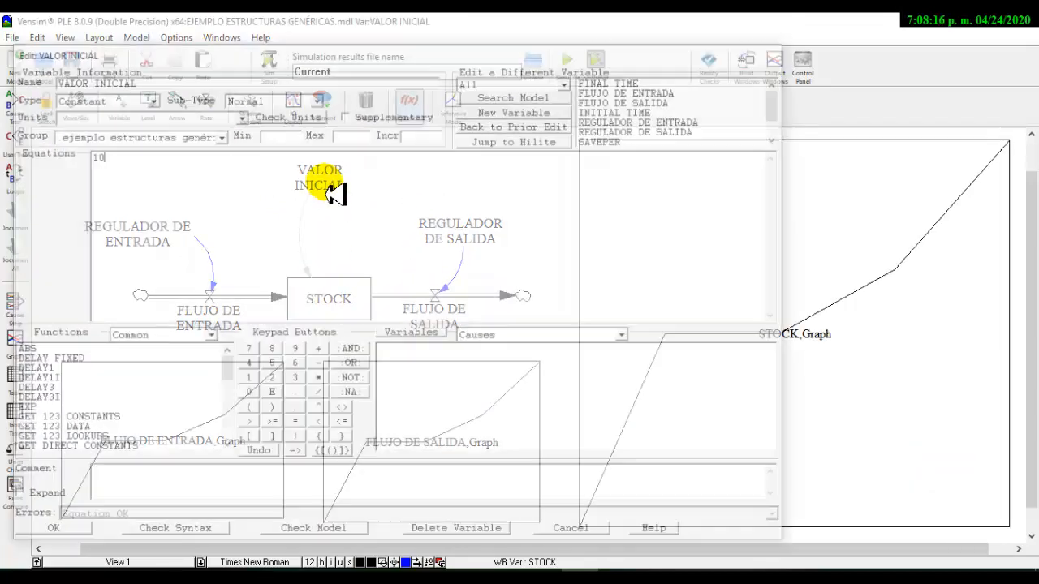
drag(99, 162, 76, 157)
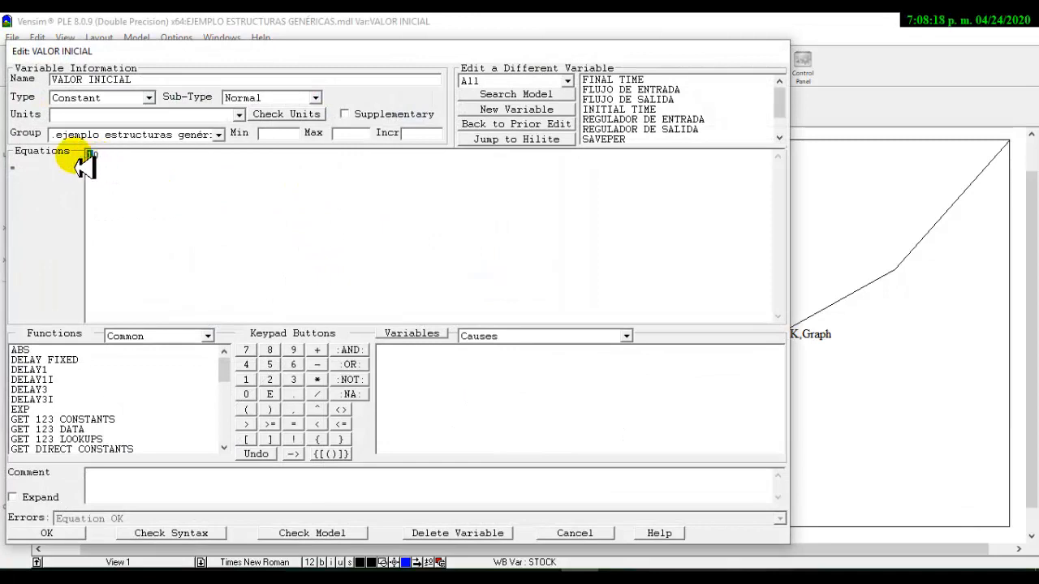
key(BackSpace)
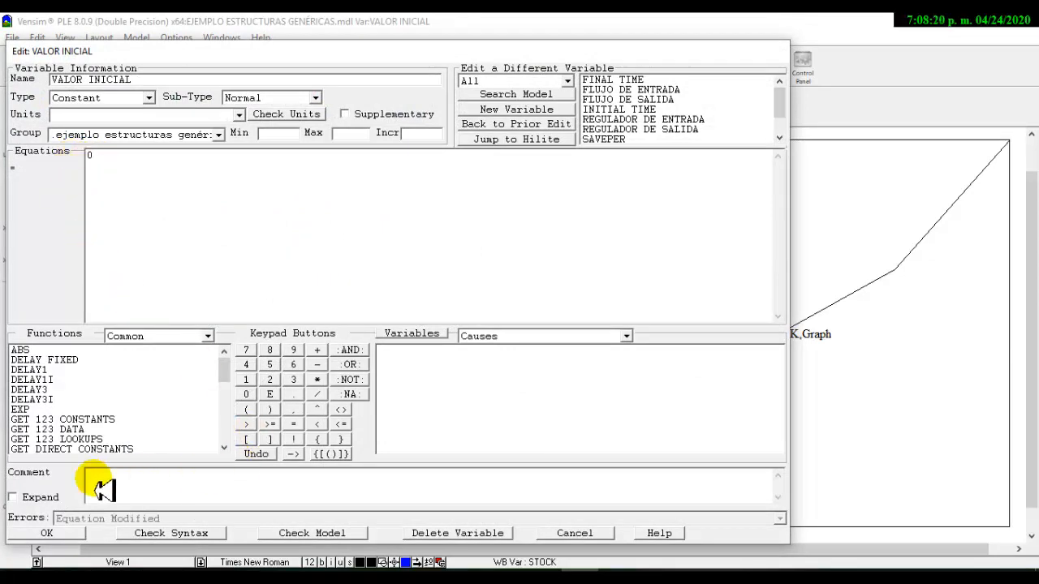
click(46, 533)
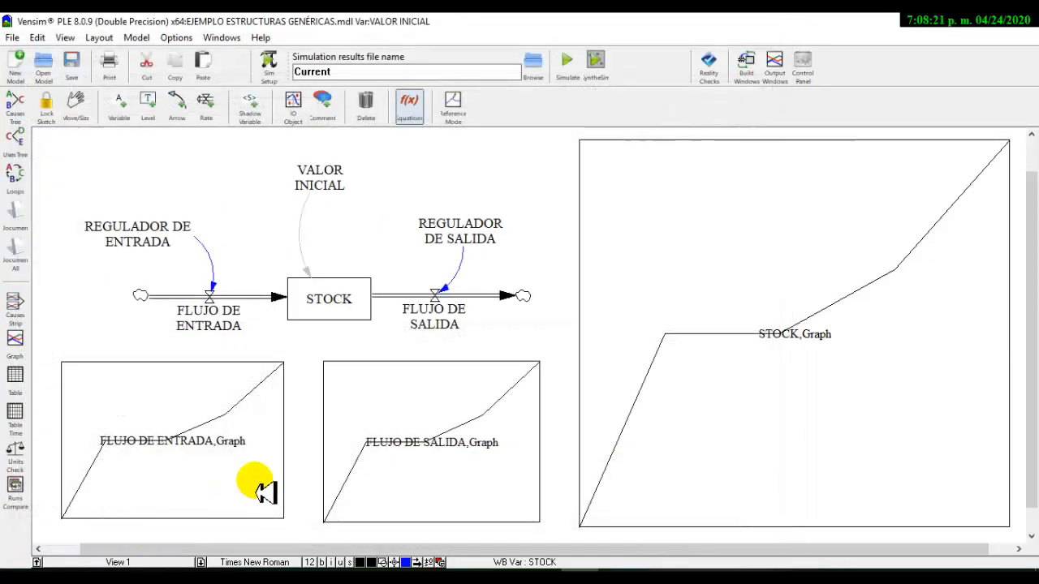
- Review the STOCK level's equation and initial value, and close its editor without changing anything
click(328, 317)
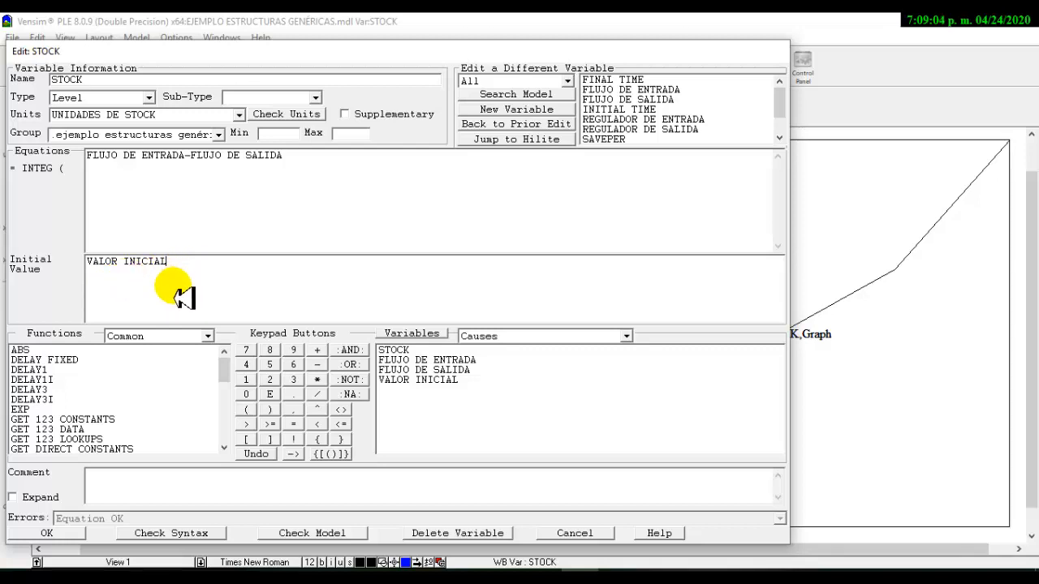
click(579, 534)
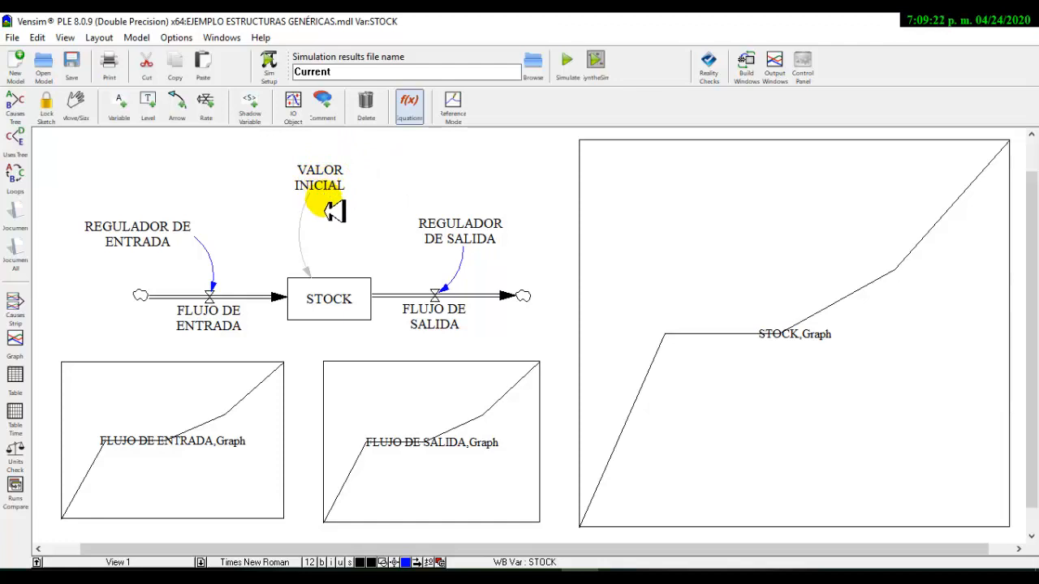
- Start SyntheSim and raise REGULADOR DE ENTRADA to 1
click(597, 69)
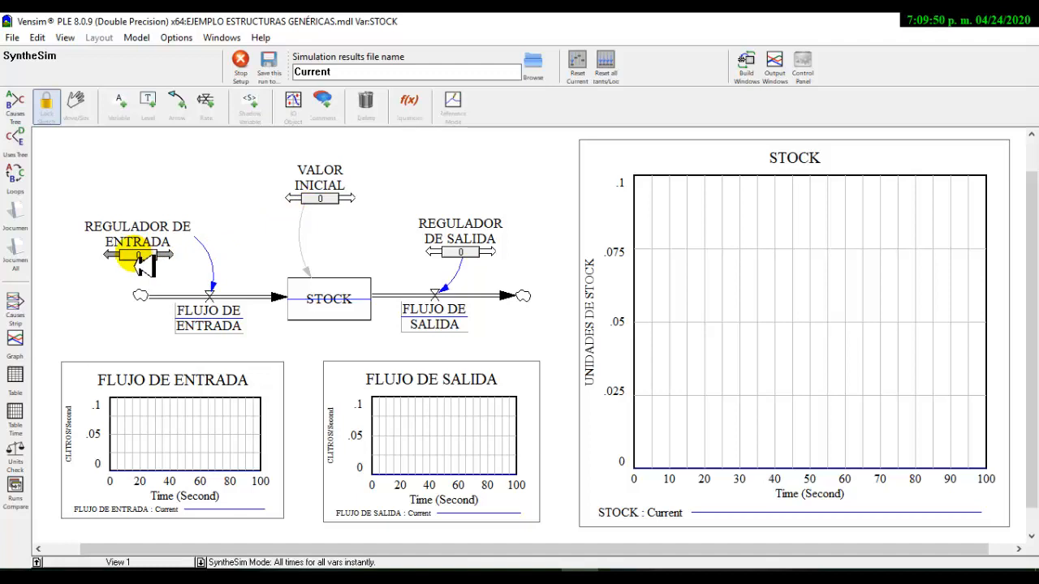
drag(146, 263, 218, 272)
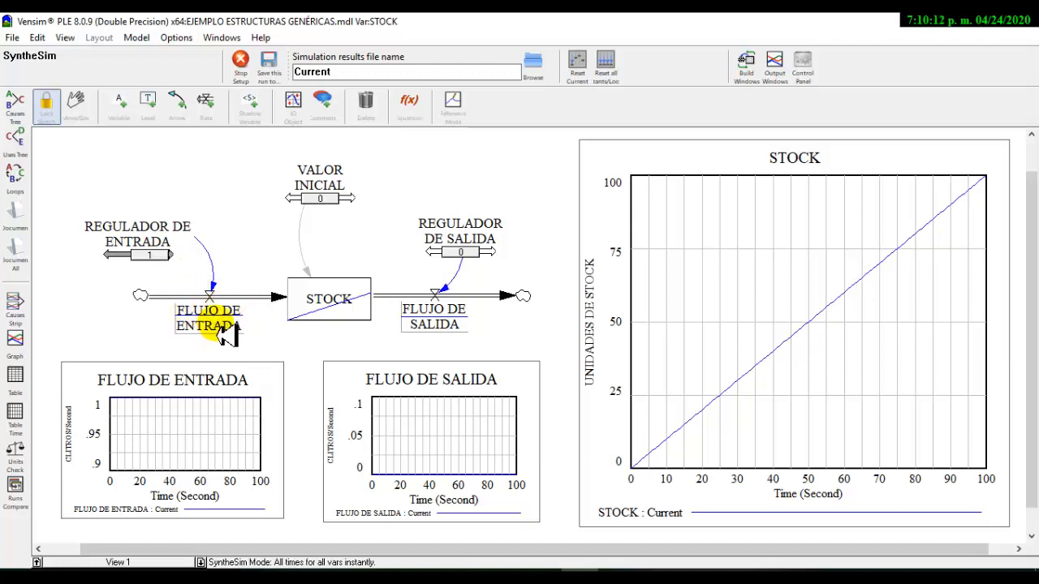
- Examine how FLUJO DE ENTRADA, FLUJO DE SALIDA and STOCK behave over time using their preview graphs
mouse_move(217, 339)
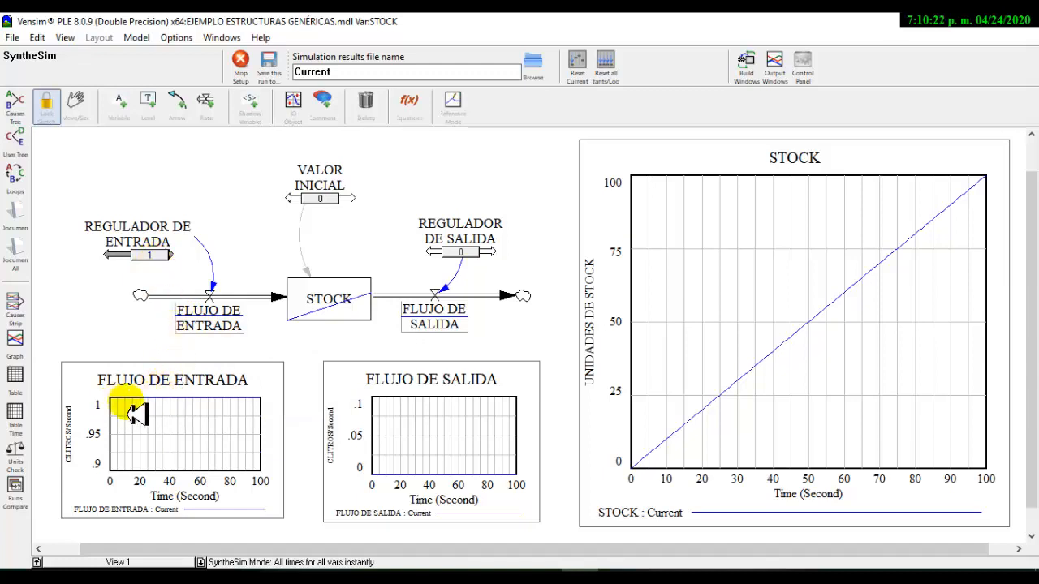
mouse_move(316, 299)
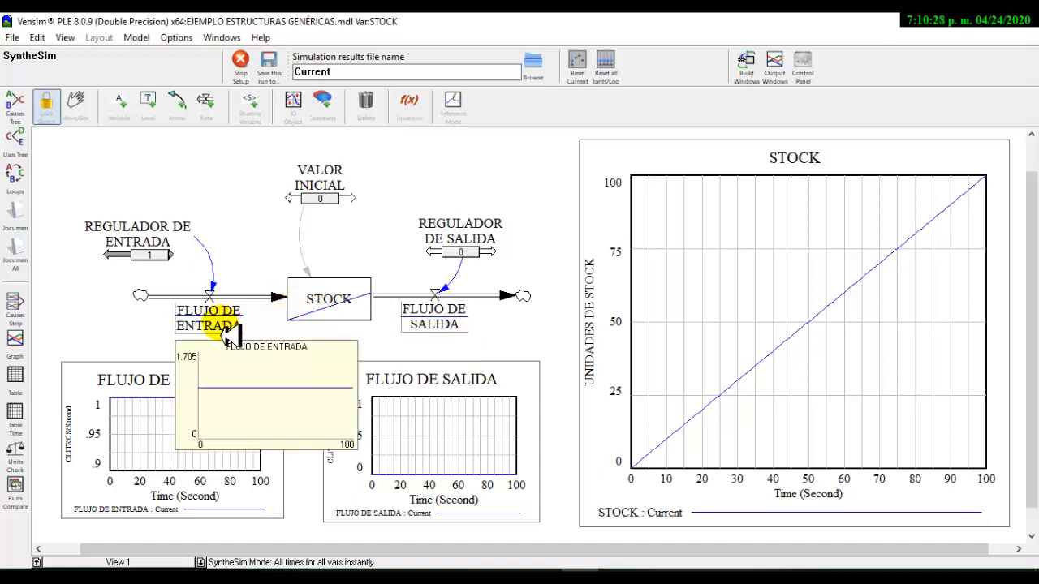
mouse_move(333, 325)
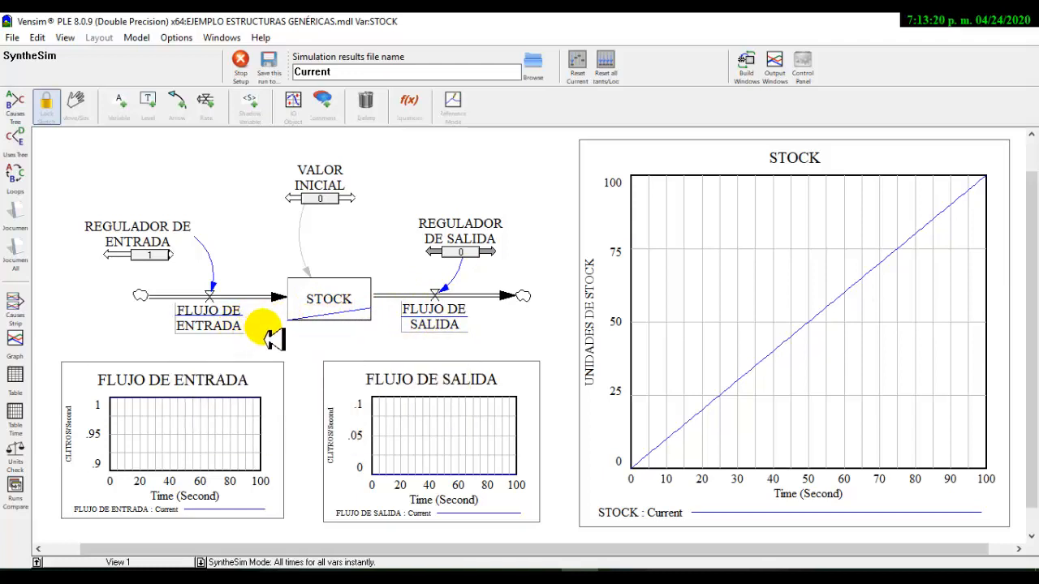
mouse_move(211, 325)
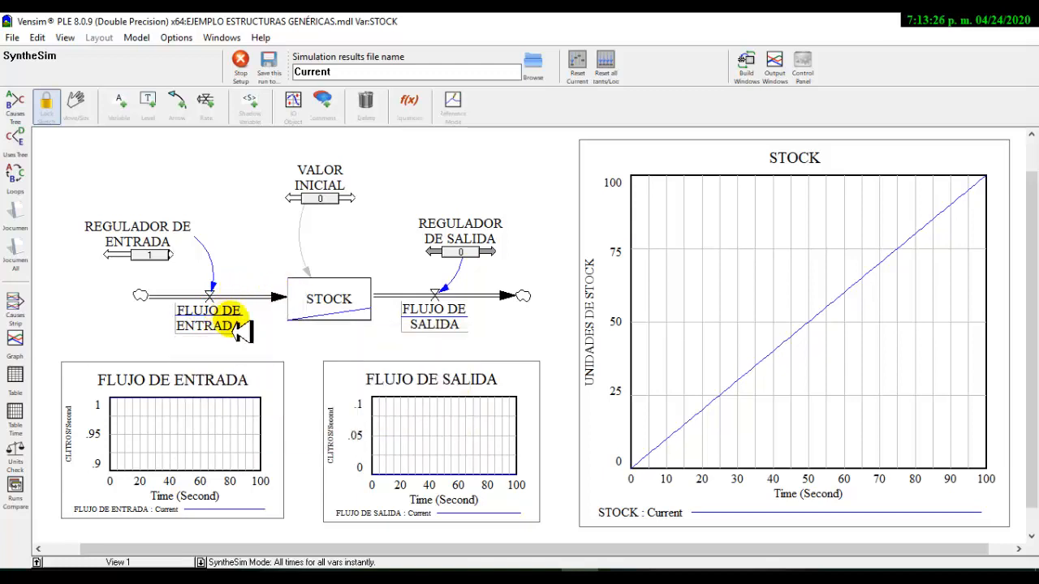
mouse_move(327, 315)
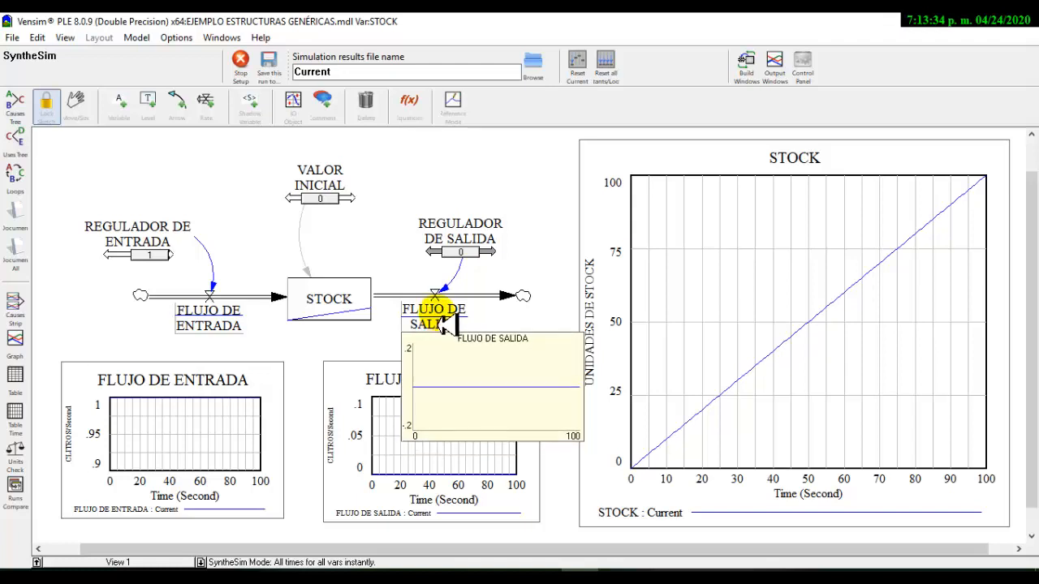
mouse_move(350, 323)
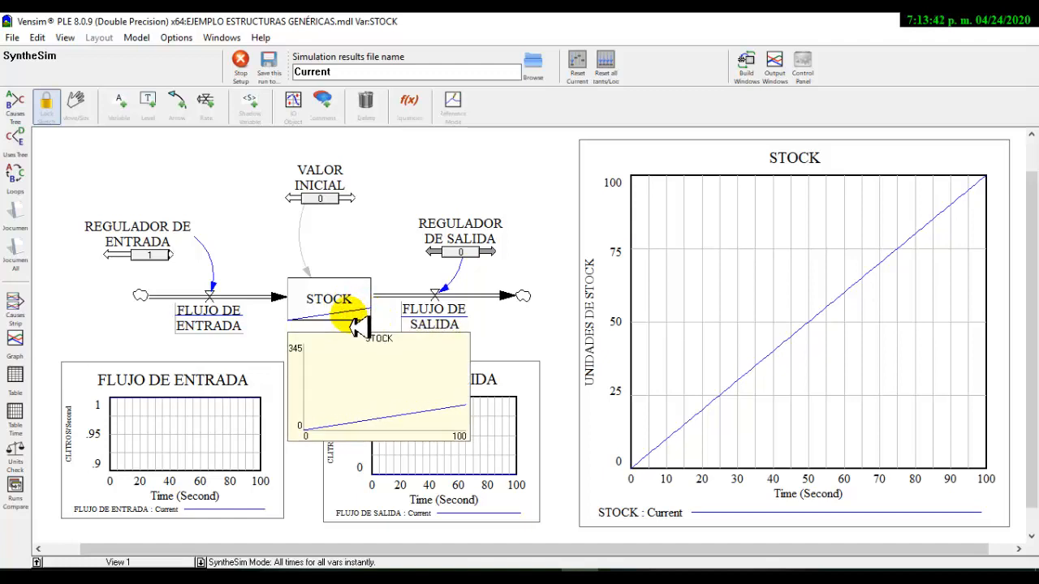
mouse_move(428, 336)
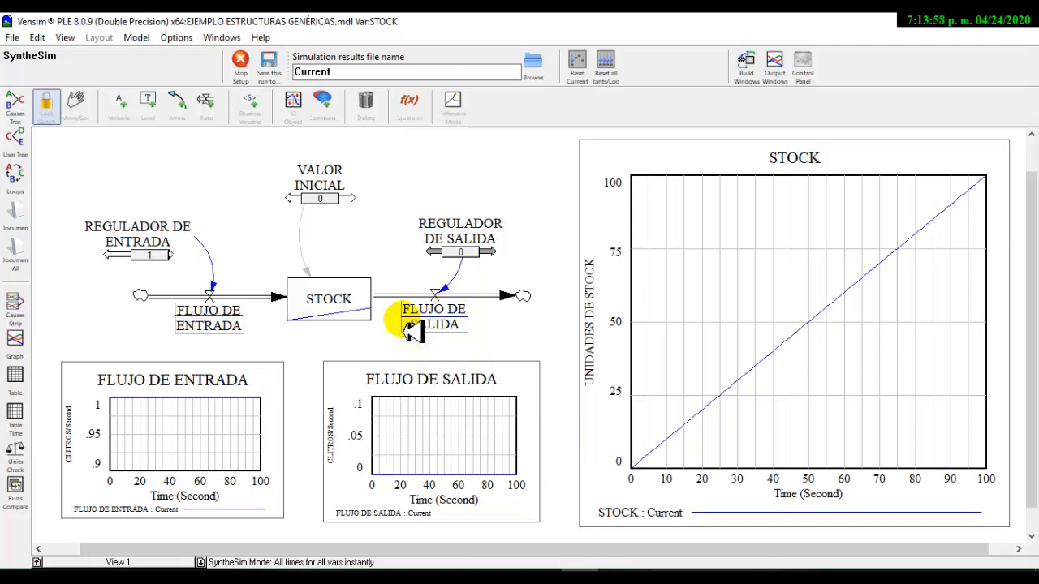
mouse_move(408, 328)
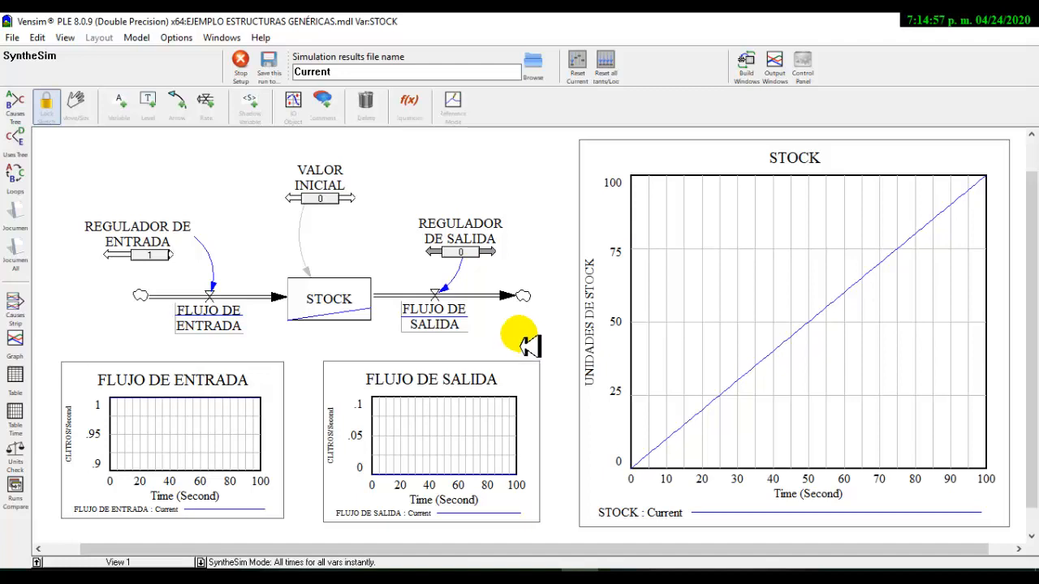
- Raise REGULADOR DE SALIDA gradually through .05 and .5 up to 1 in the running simulation
click(468, 258)
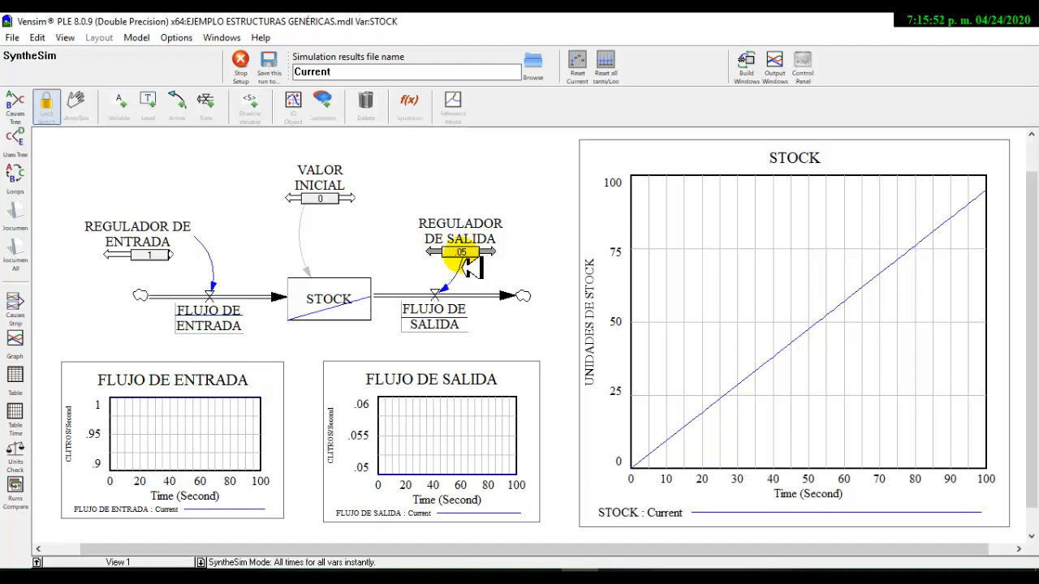
drag(467, 264, 470, 264)
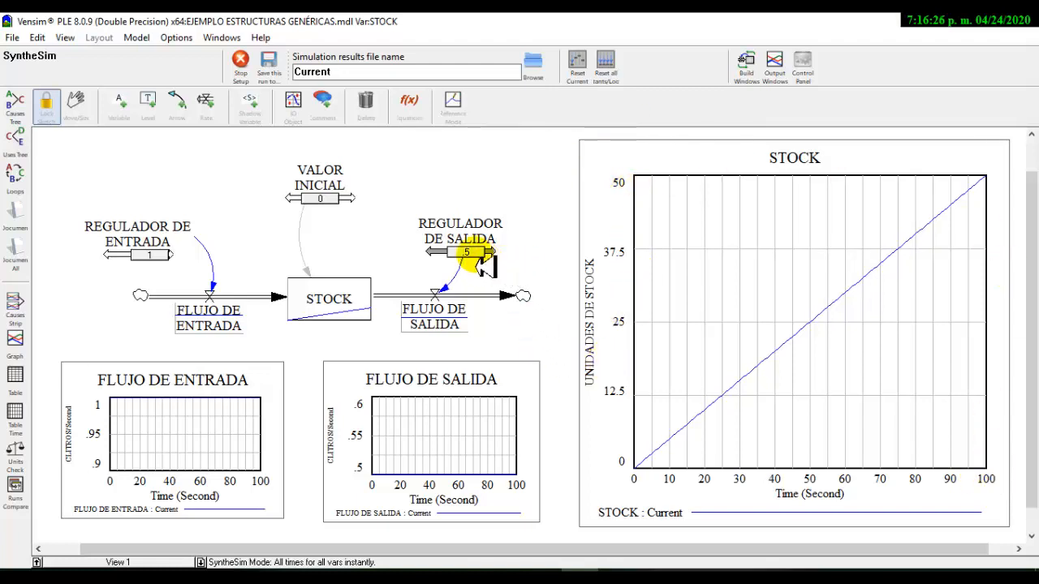
key(Right)
key(Right)
key(Right)
key(Right)
key(Right)
key(Right)
key(Right)
key(Right)
key(Right)
key(Right)
key(Right)
key(Right)
key(Right)
key(Right)
key(Right)
key(Right)
key(Right)
key(Right)
key(Right)
key(Right)
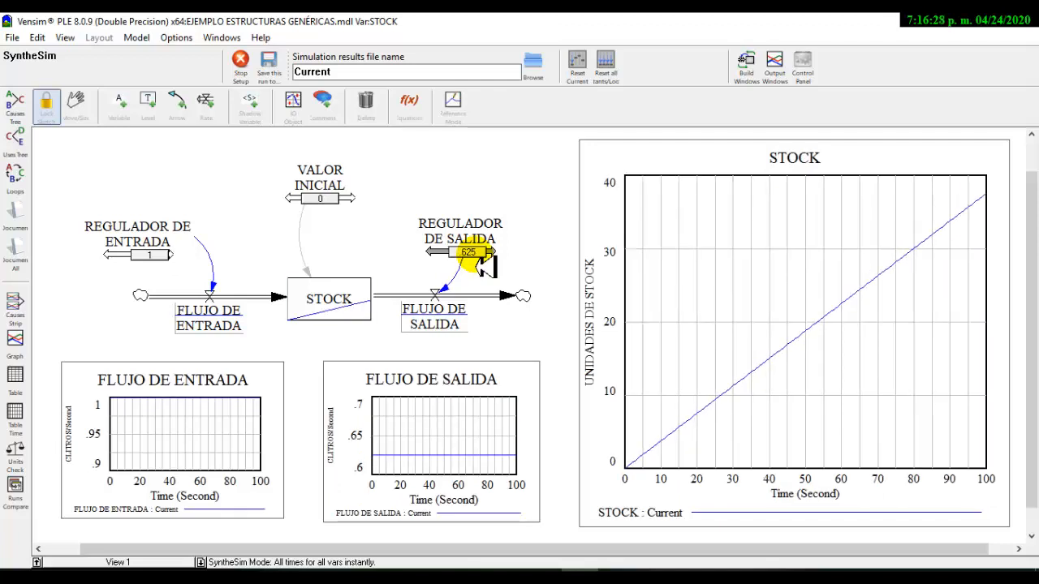
key(Right)
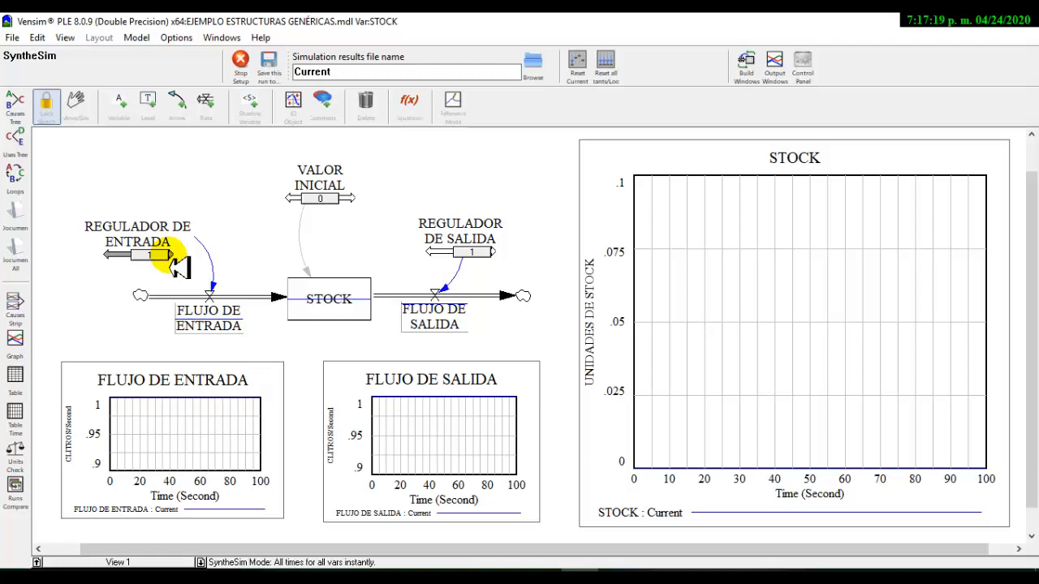
- Lower REGULADOR DE ENTRADA to 0 in the running simulation, and stop SyntheSim
drag(173, 257, 173, 257)
click(173, 256)
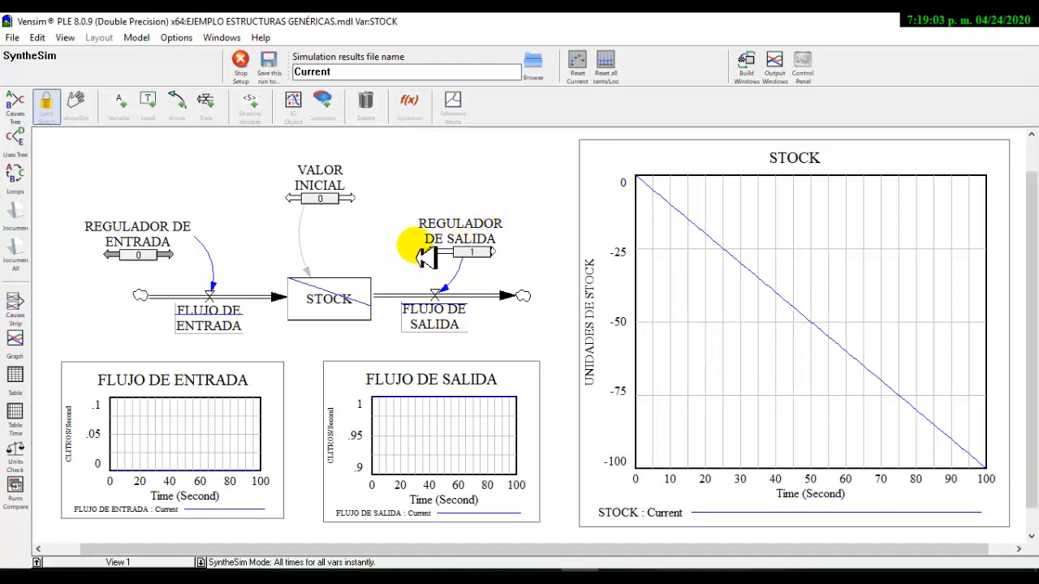
click(238, 66)
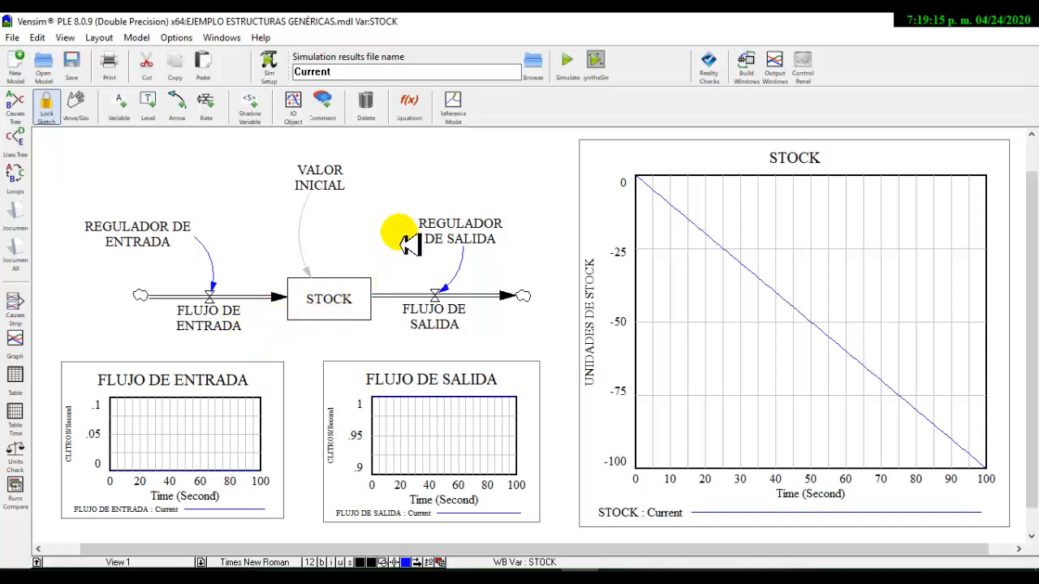
- Draw a curved arrow from the STOCK level over to the FLUJO DE ENTRADA valve
click(183, 108)
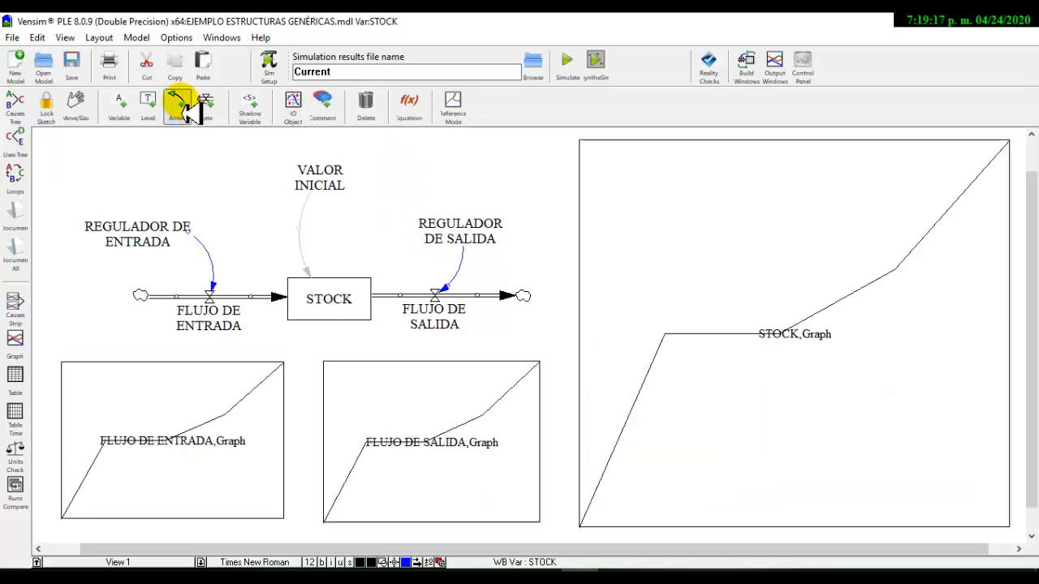
click(301, 298)
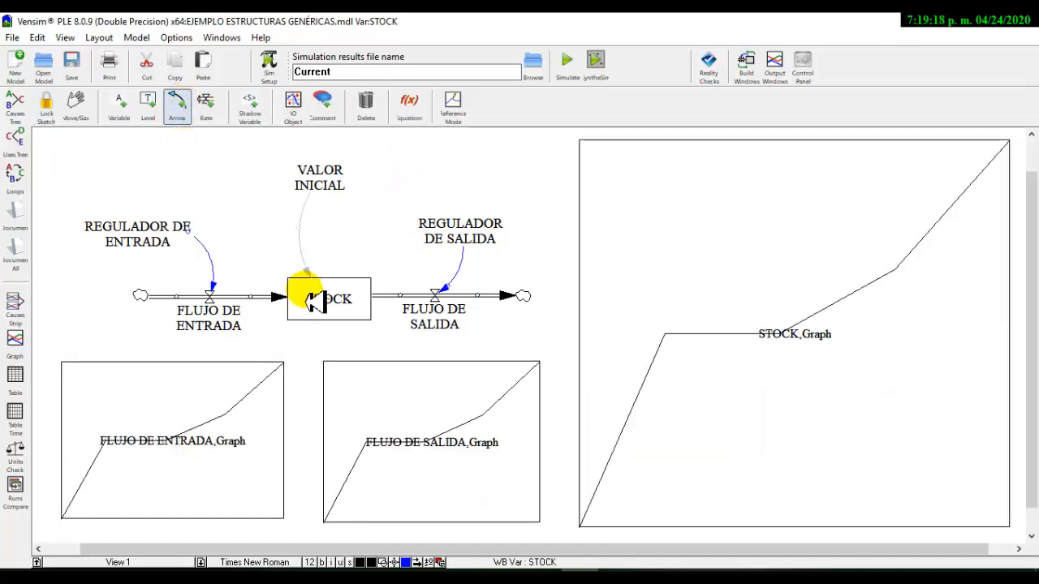
click(256, 258)
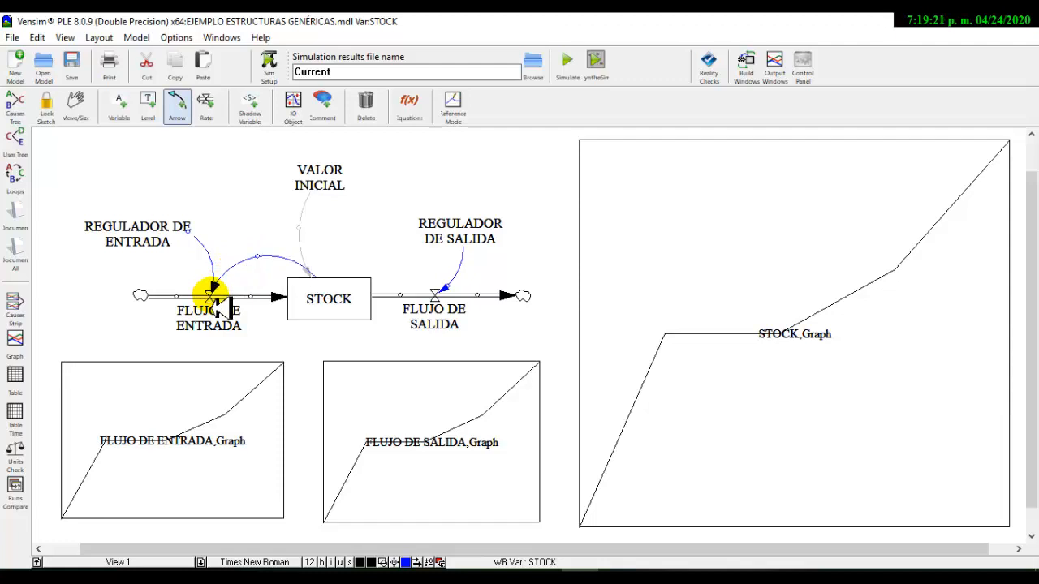
click(211, 291)
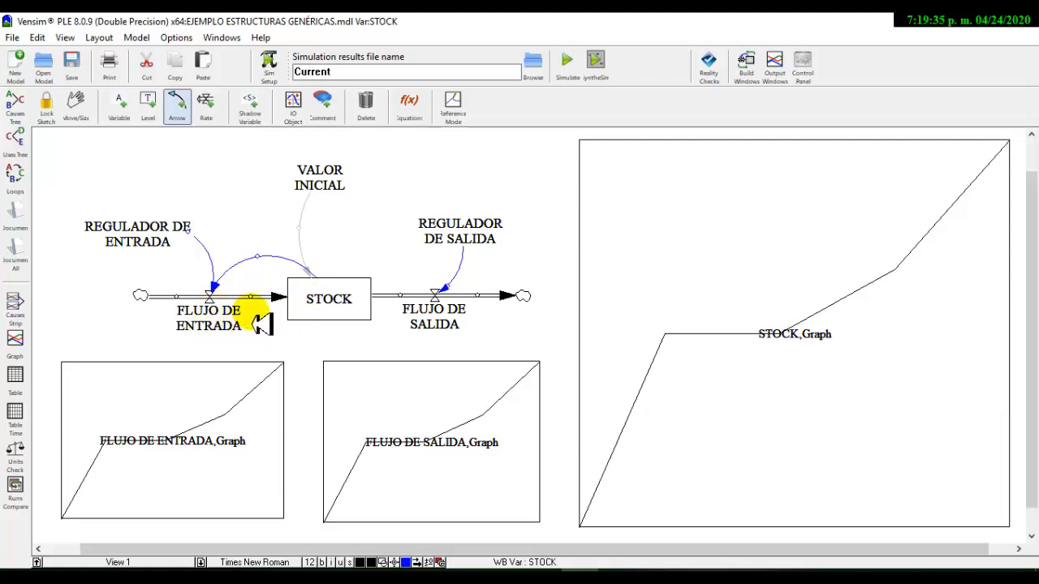
- Set the FLUJO DE ENTRADA equation to REGULADOR DE ENTRADA*STOCK and start SyntheSim
click(409, 102)
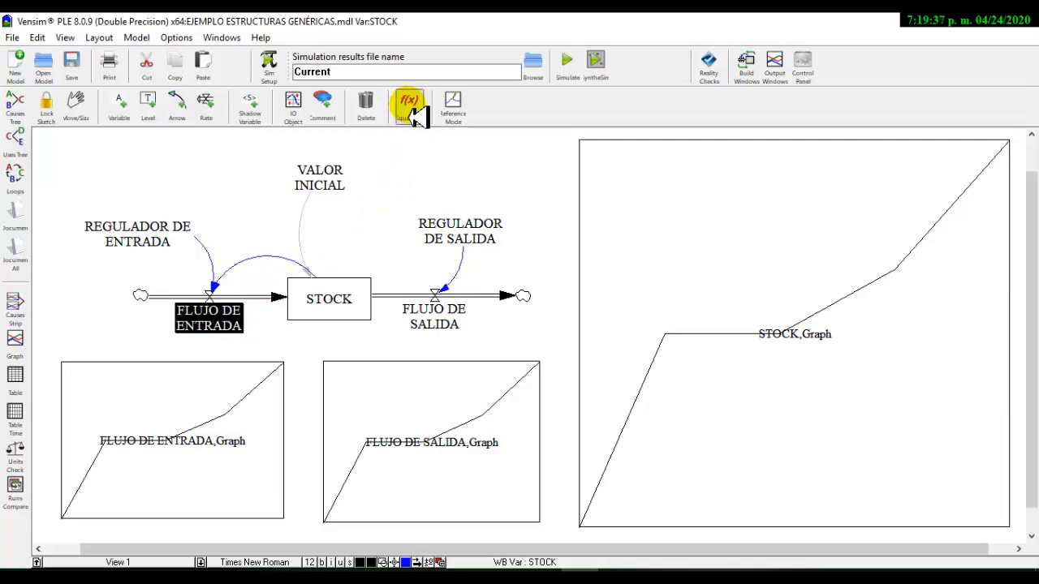
click(219, 325)
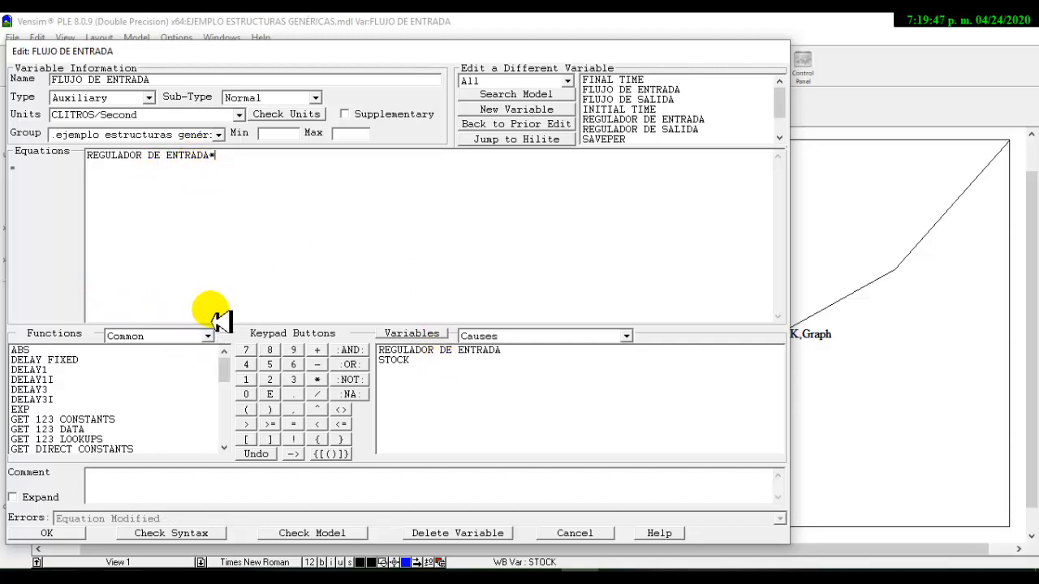
click(392, 361)
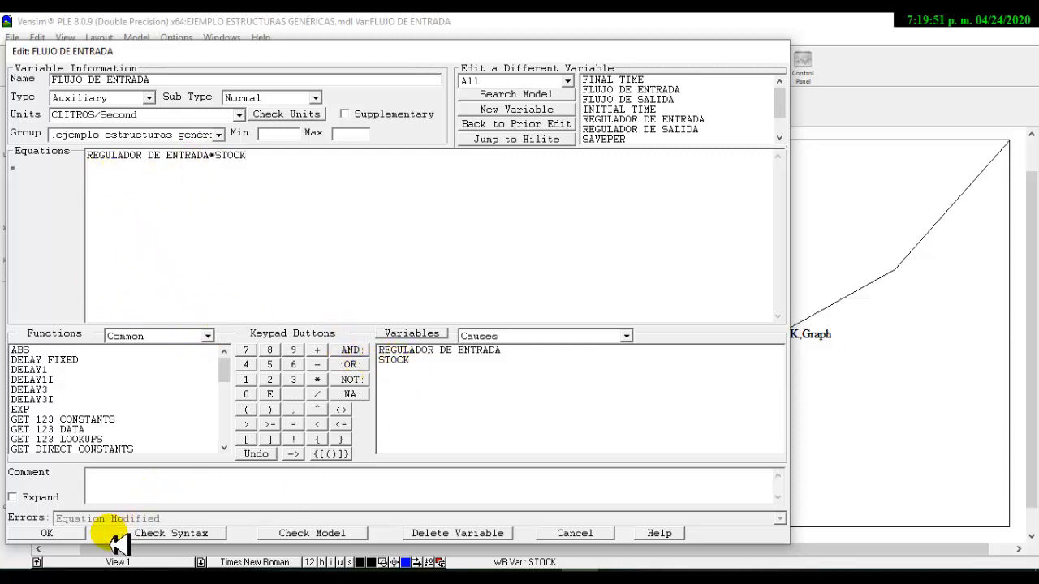
click(65, 533)
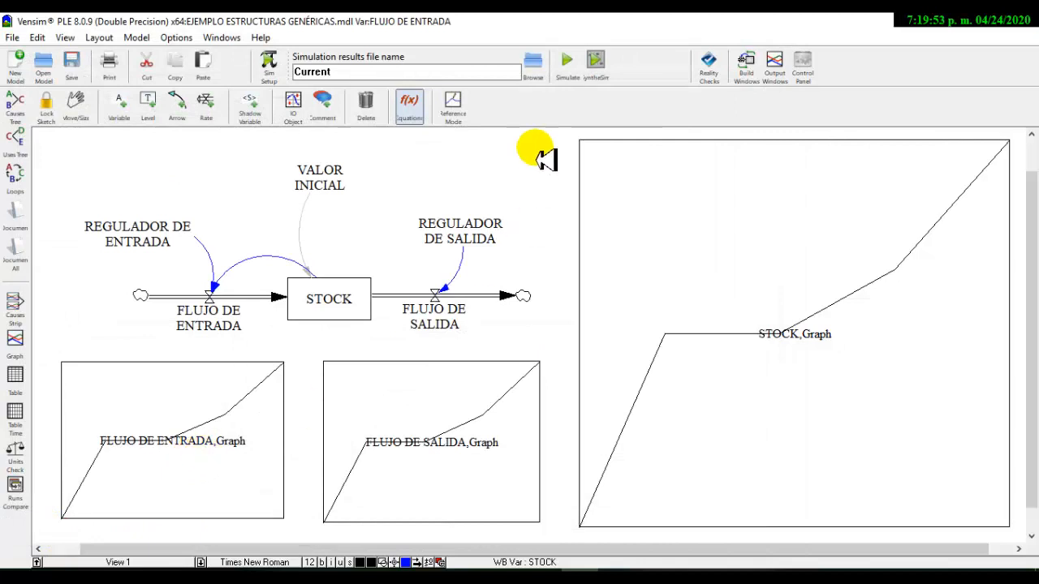
click(596, 63)
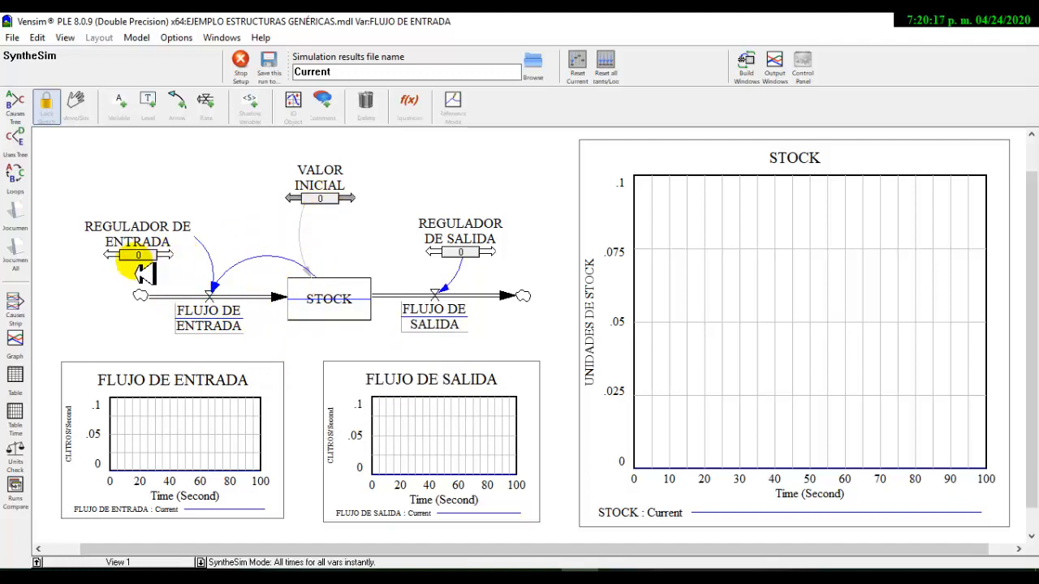
- Raise VALOR INICIAL to .325, then lower it to .175, in the running simulation
mouse_move(142, 261)
mouse_down()
mouse_move(166, 261)
mouse_move(146, 263)
mouse_up()
drag(294, 202, 342, 207)
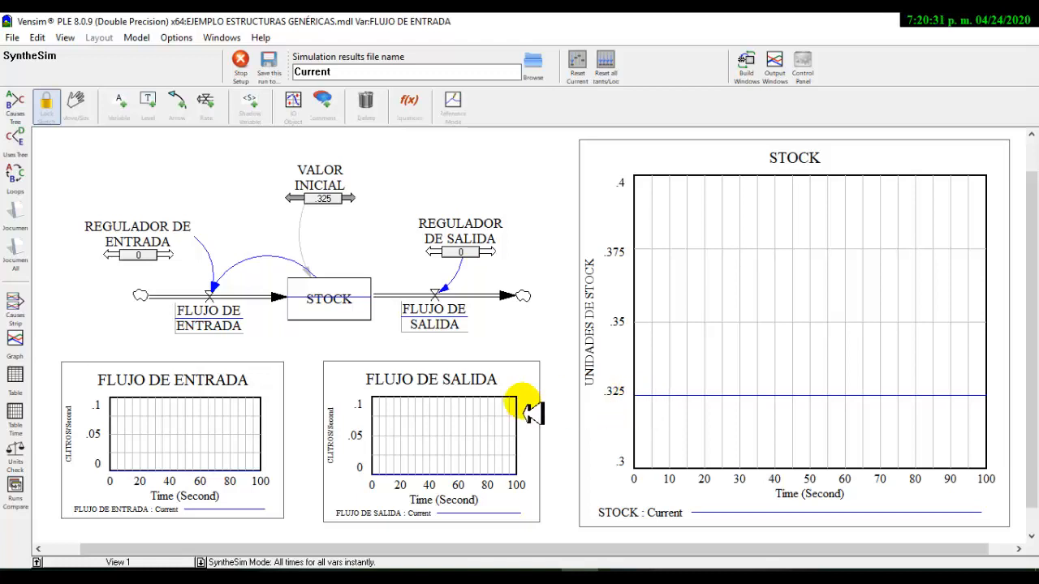
click(332, 206)
mouse_move(328, 200)
mouse_down()
mouse_move(316, 200)
mouse_move(325, 202)
mouse_up()
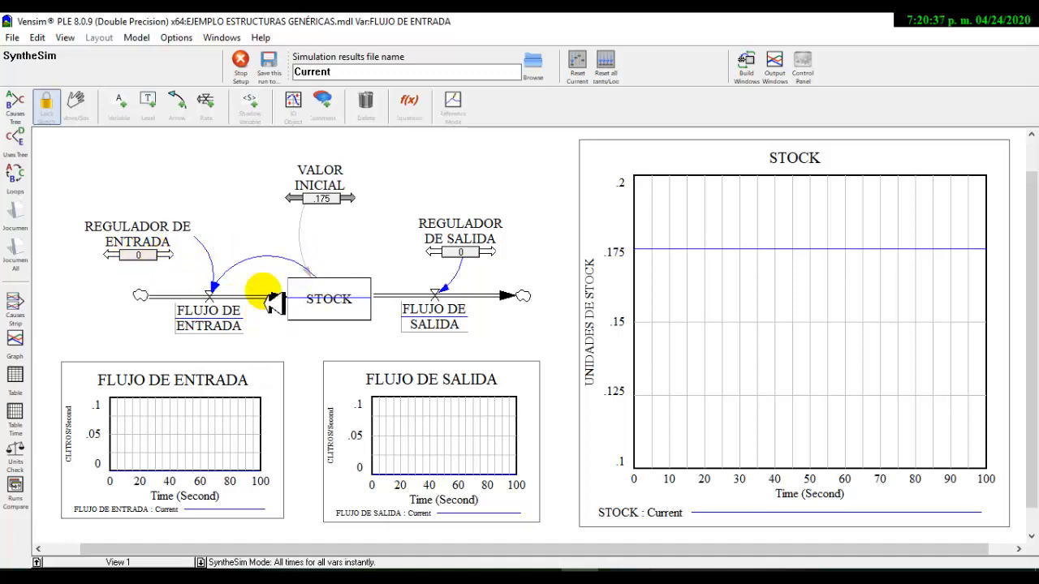
- Vary REGULADOR DE ENTRADA from -.05 to .05 and on to .125 in the running simulation
drag(145, 263, 139, 264)
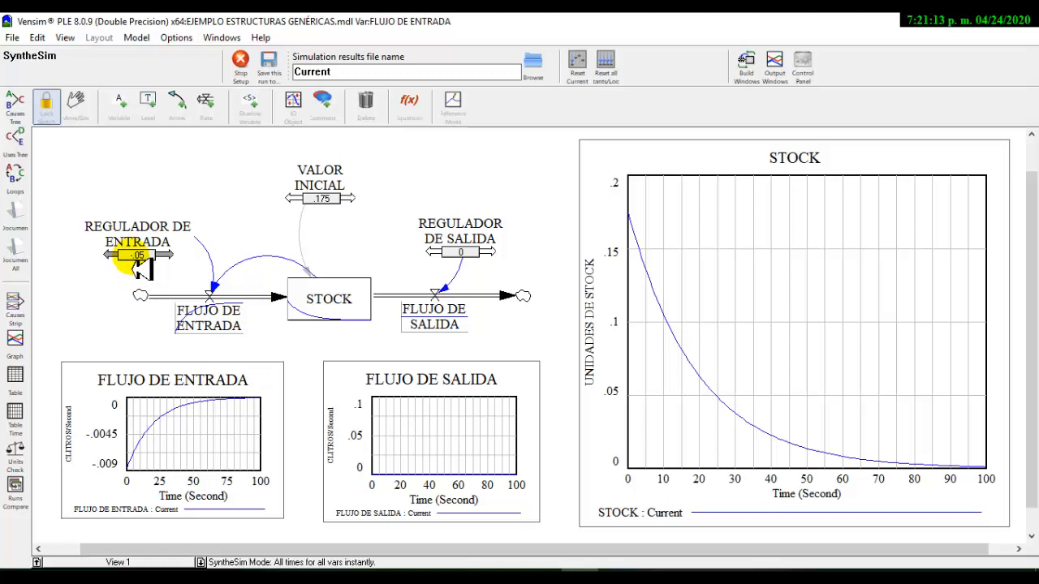
drag(136, 263, 143, 262)
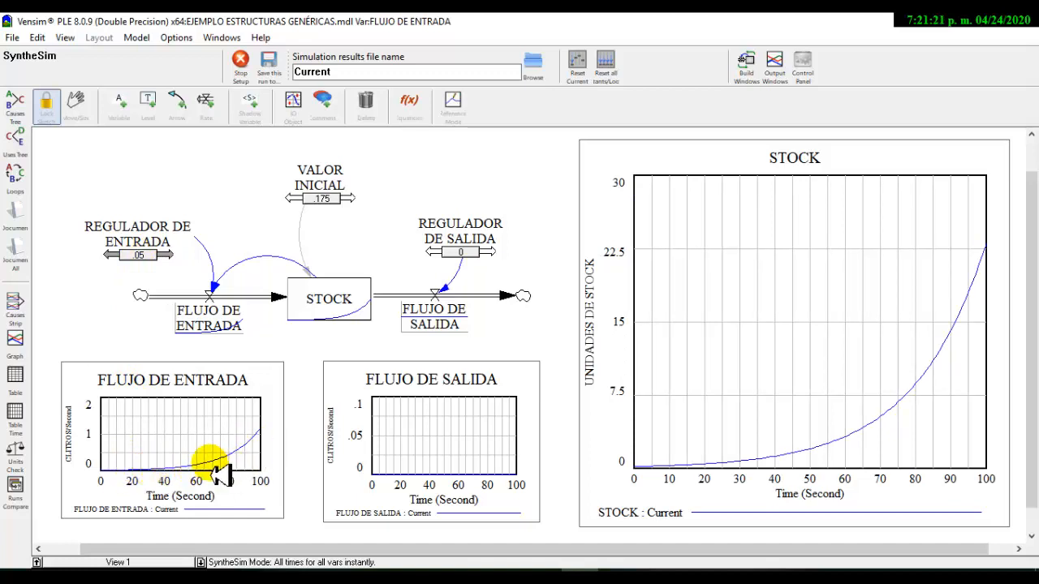
mouse_move(135, 255)
mouse_down()
mouse_move(149, 266)
mouse_move(130, 268)
mouse_up()
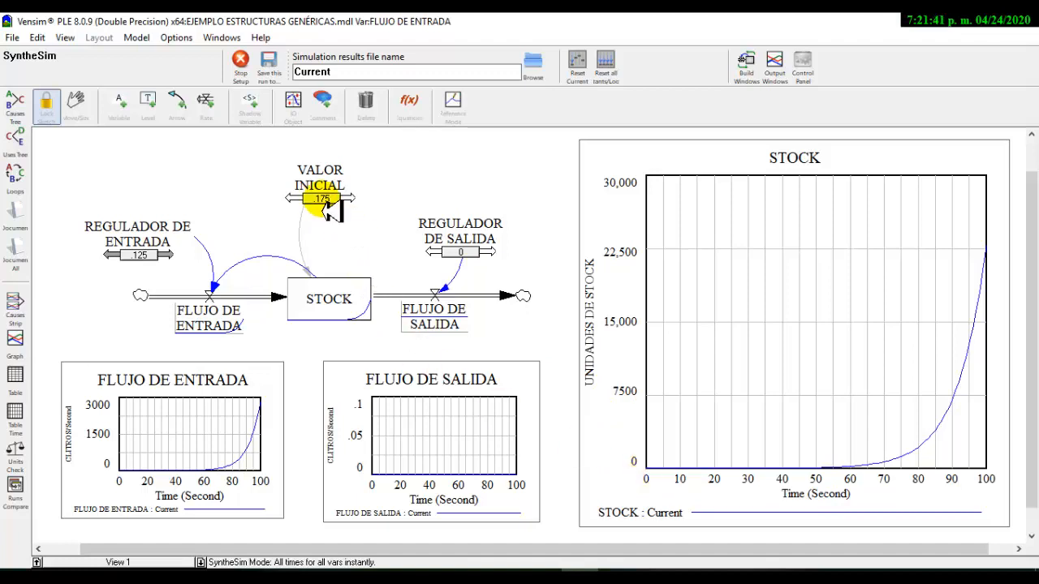
- Vary VALOR INICIAL through -1 and 0 to .025, keeping REGULADOR DE ENTRADA at .125
drag(324, 204, 278, 201)
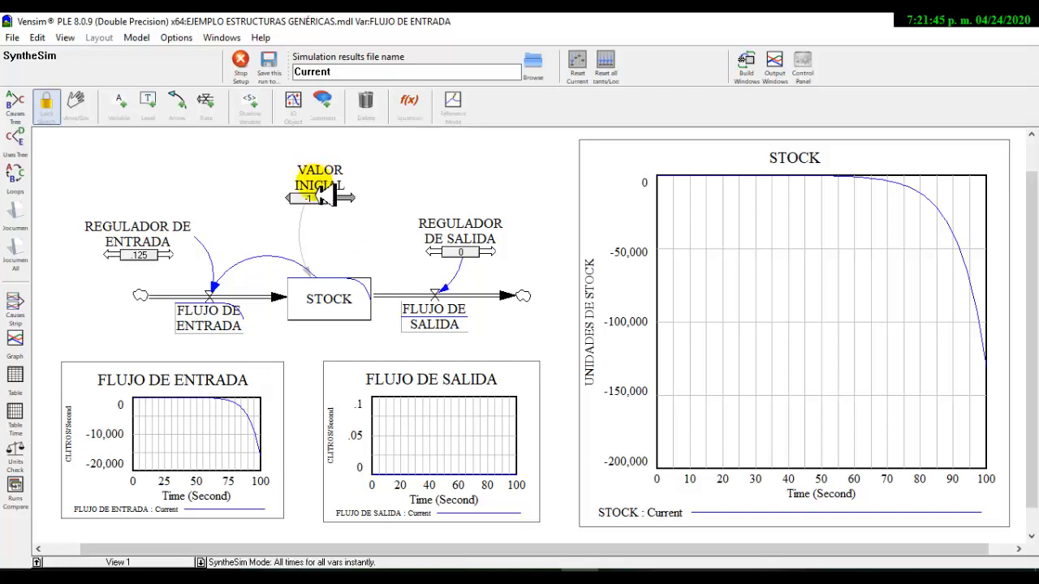
drag(290, 197, 331, 217)
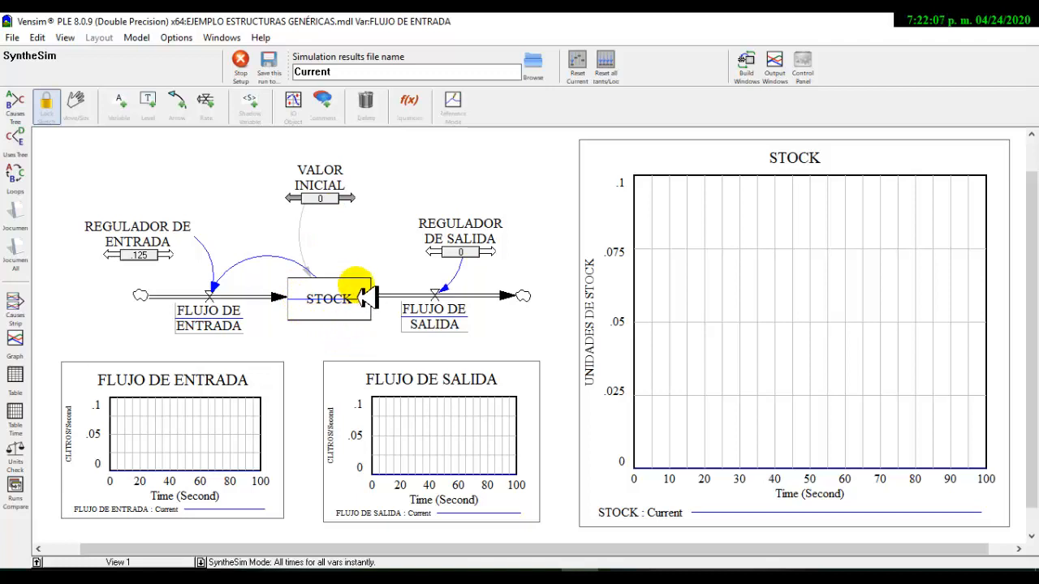
mouse_move(361, 292)
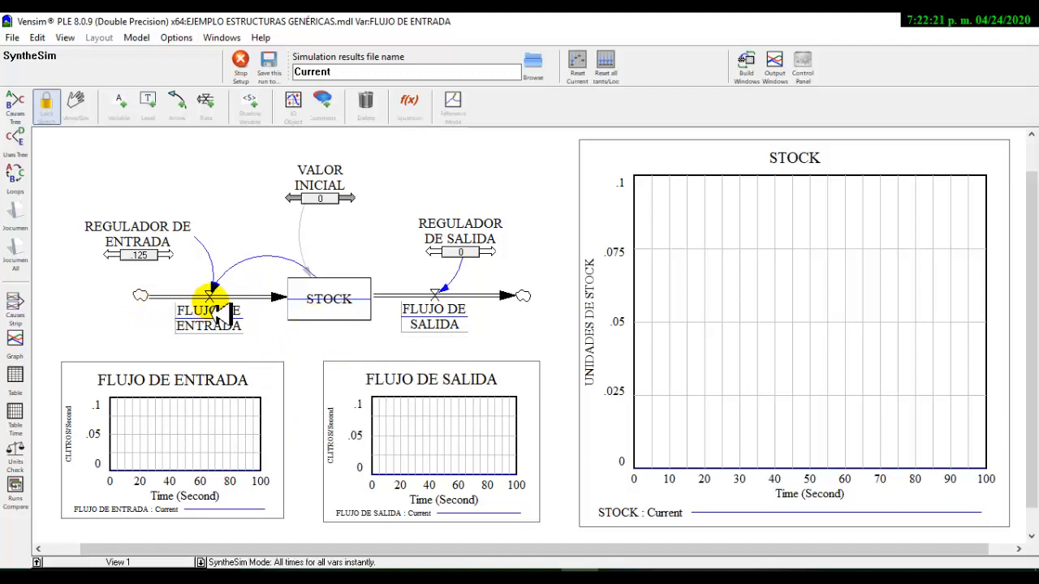
mouse_move(215, 332)
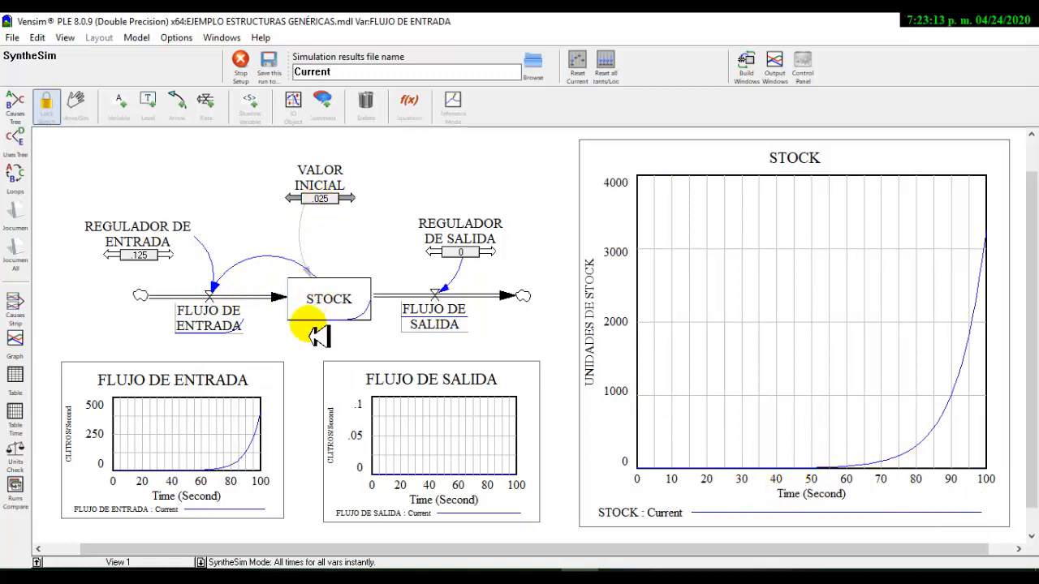
mouse_move(302, 327)
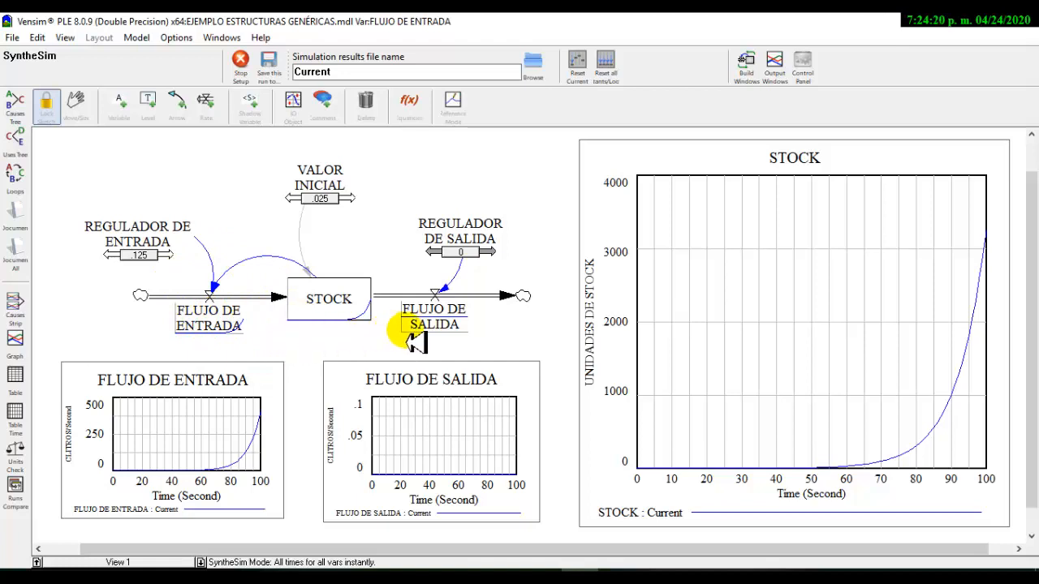
- Raise REGULADOR DE SALIDA through .025 to .275, and set VALOR INICIAL to .625
click(461, 257)
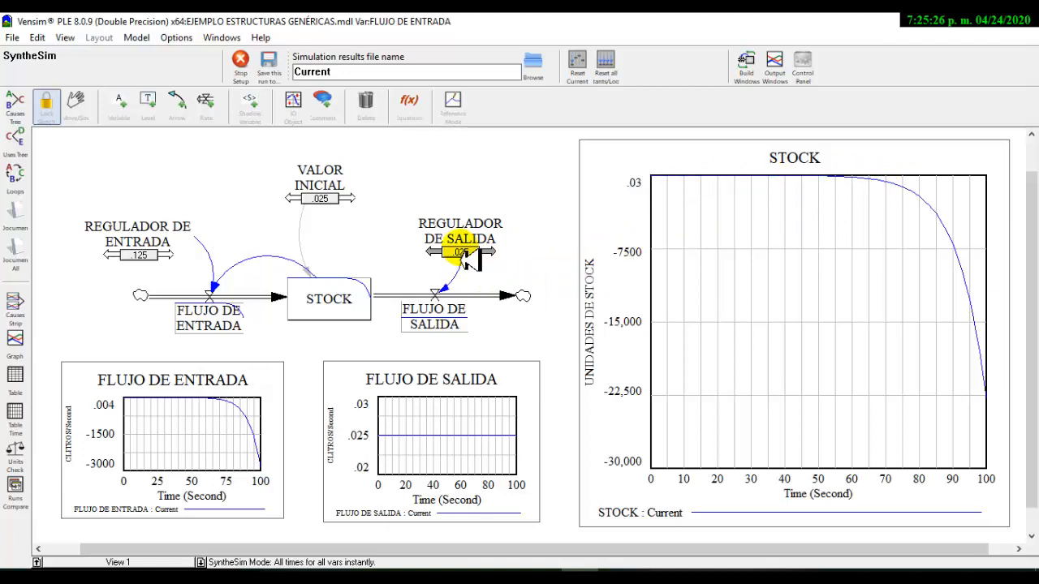
drag(464, 259, 476, 261)
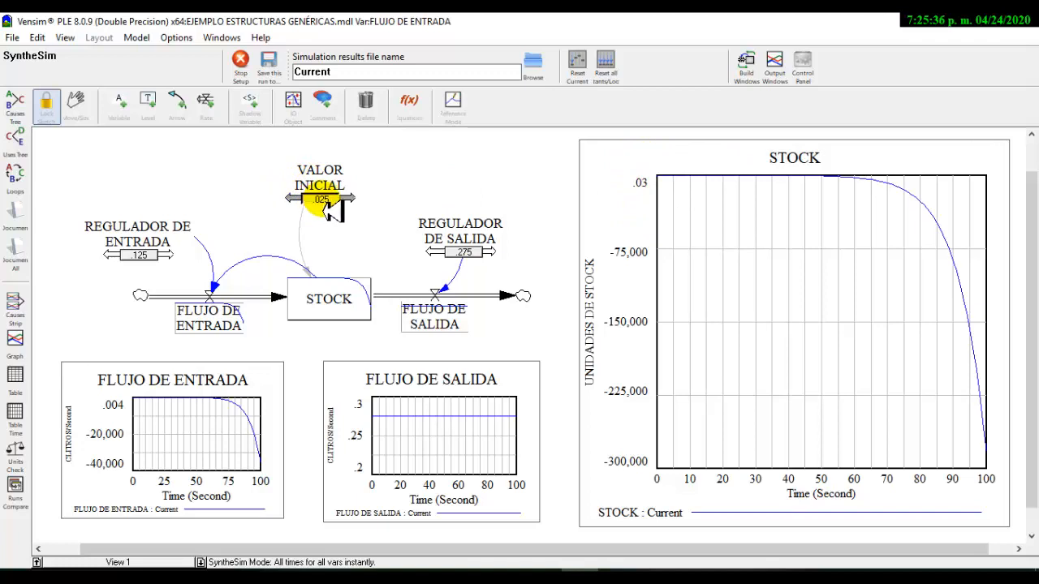
drag(324, 202, 328, 199)
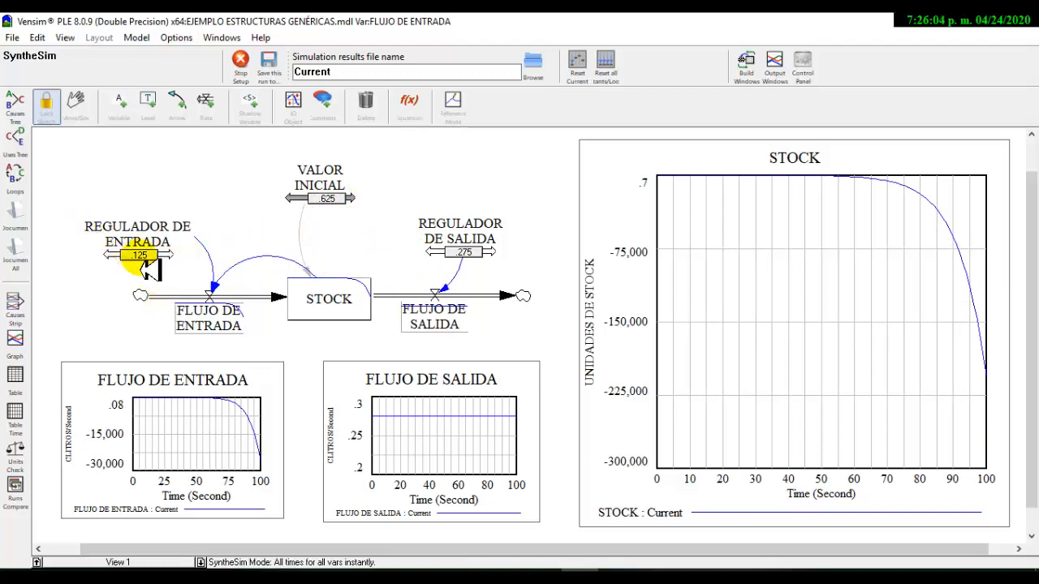
- Raise REGULADOR DE ENTRADA to 1, lower it to .25, and stop SyntheSim
drag(145, 262, 218, 265)
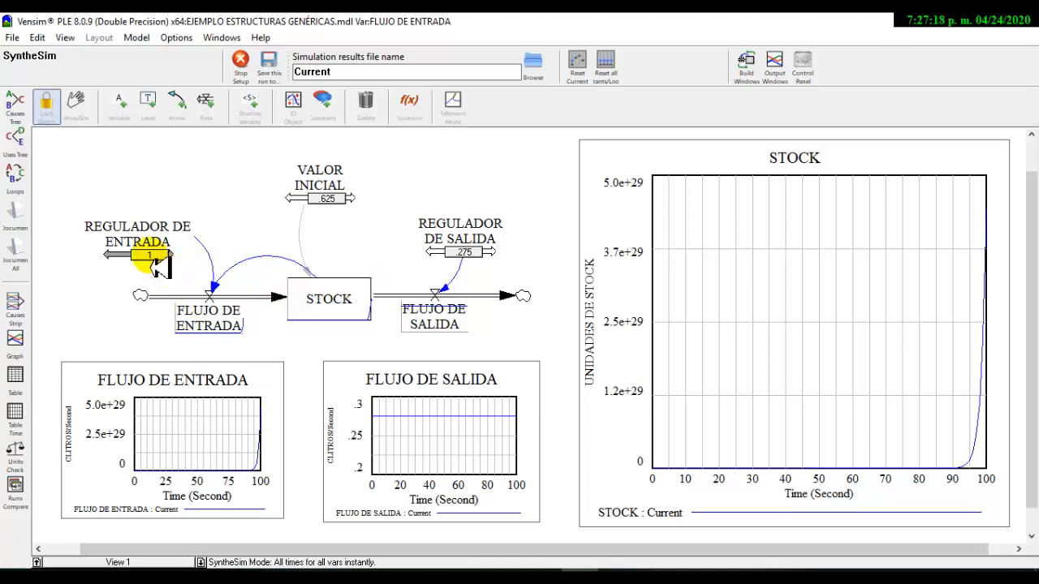
drag(158, 264, 146, 260)
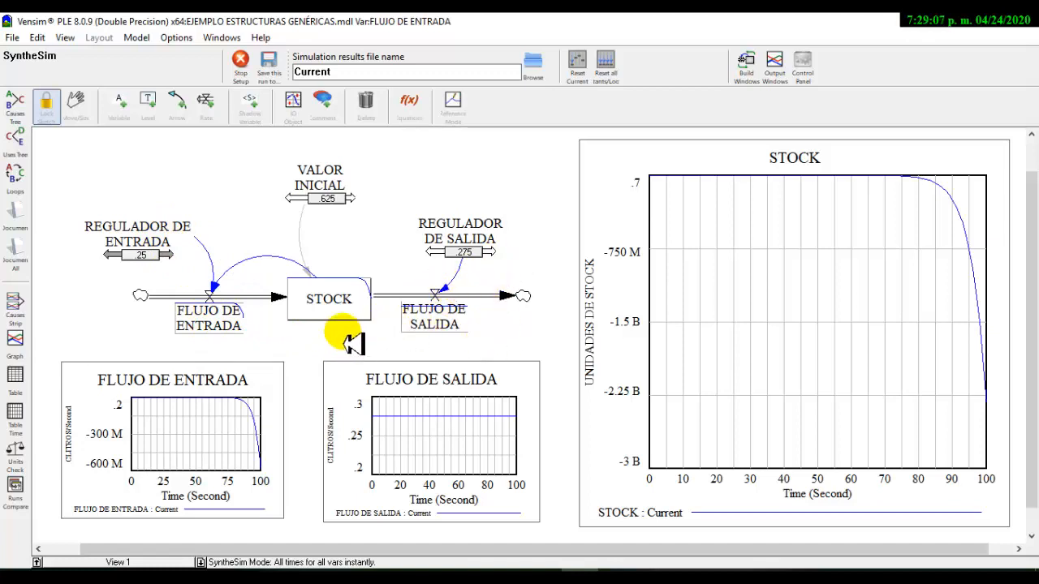
click(240, 63)
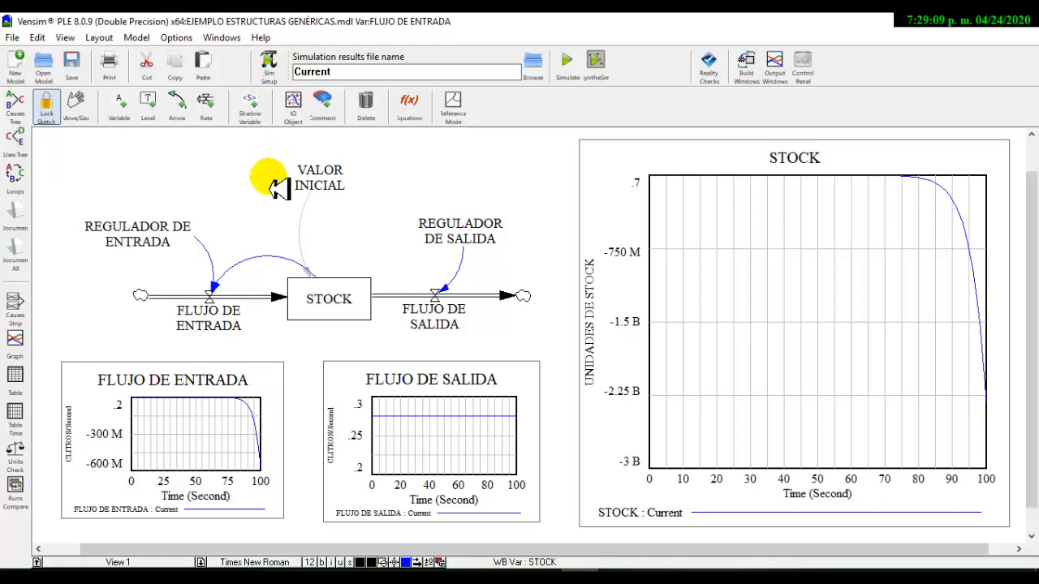
- Redirect the STOCK arrow from the FLUJO DE ENTRADA valve to the FLUJO DE SALIDA valve and reshape its curve above the outflow
click(177, 104)
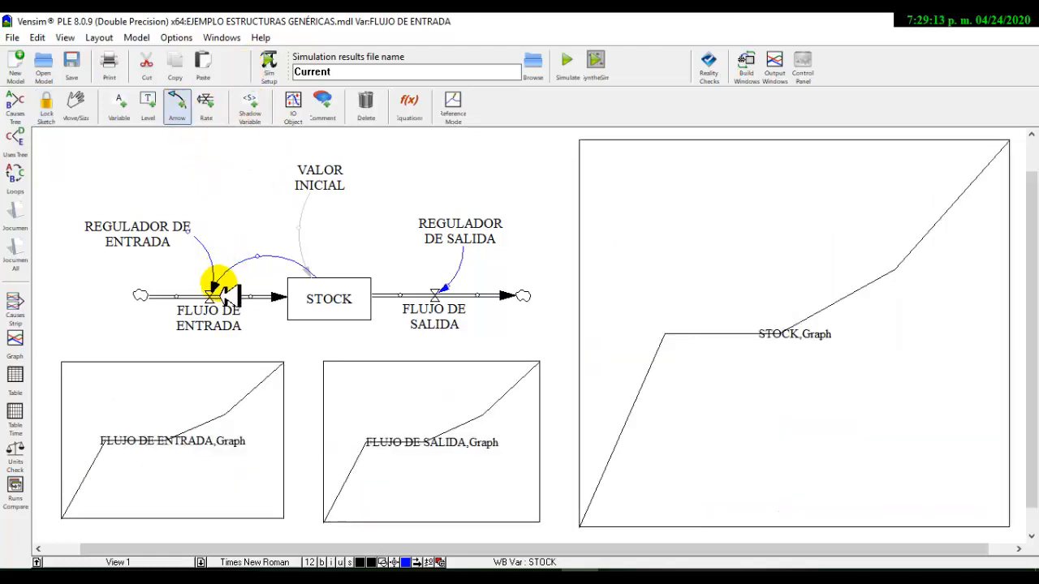
drag(213, 286, 439, 301)
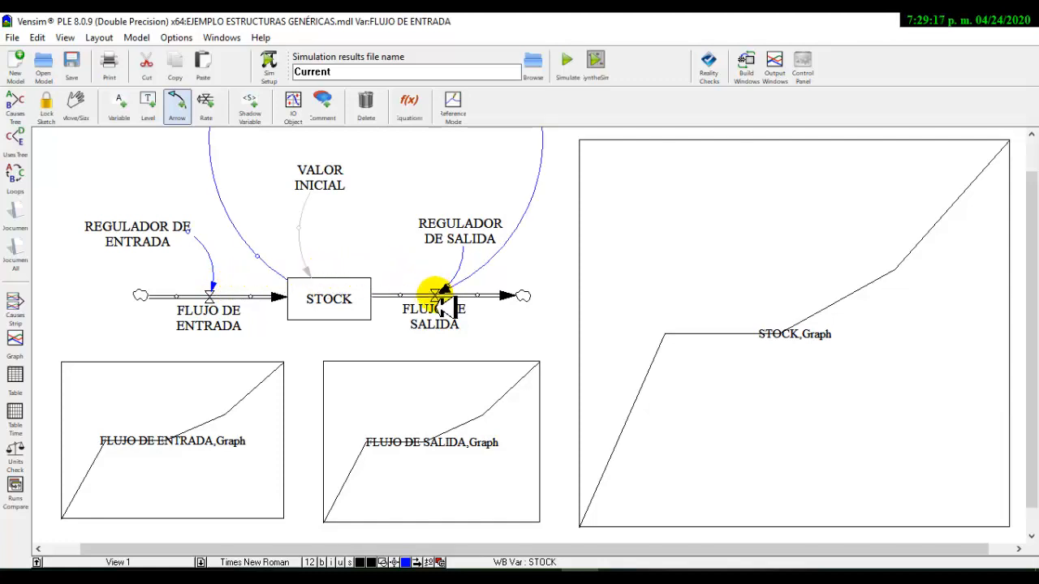
drag(257, 257, 372, 245)
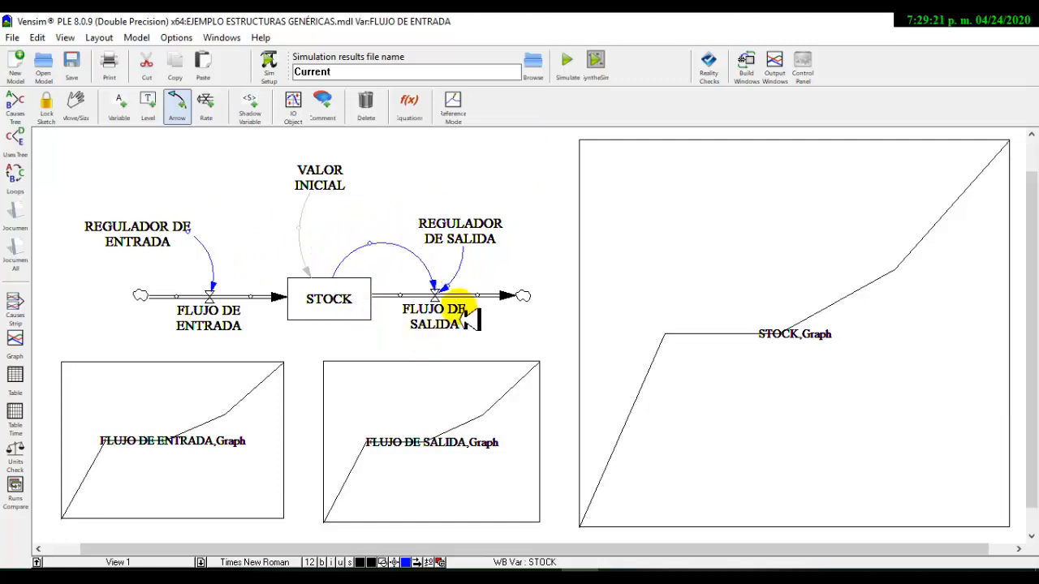
- Remove the STOCK factor from the FLUJO DE ENTRADA equation, leaving only REGULADOR DE ENTRADA
click(412, 107)
click(212, 317)
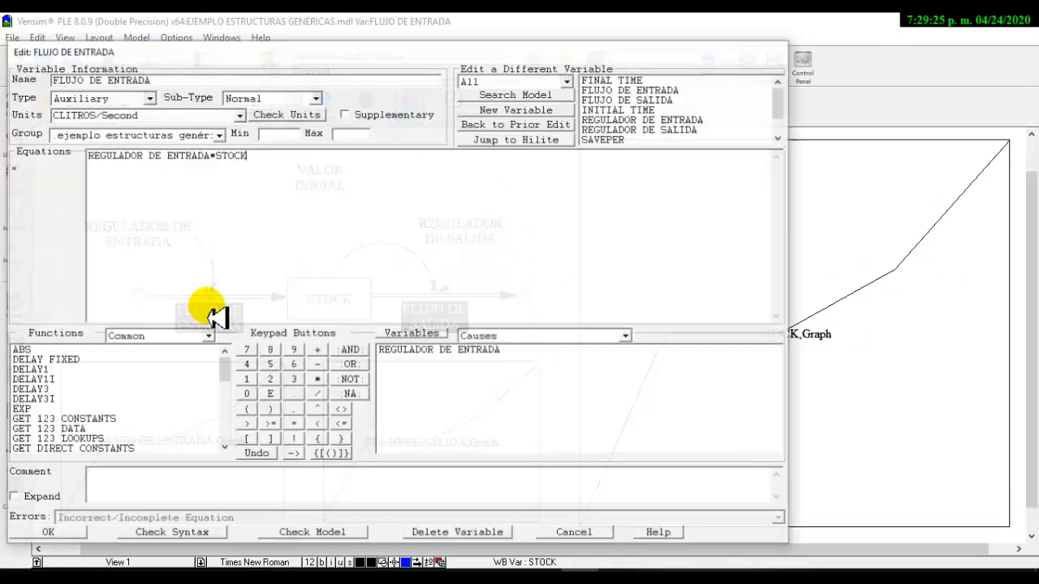
double_click(225, 156)
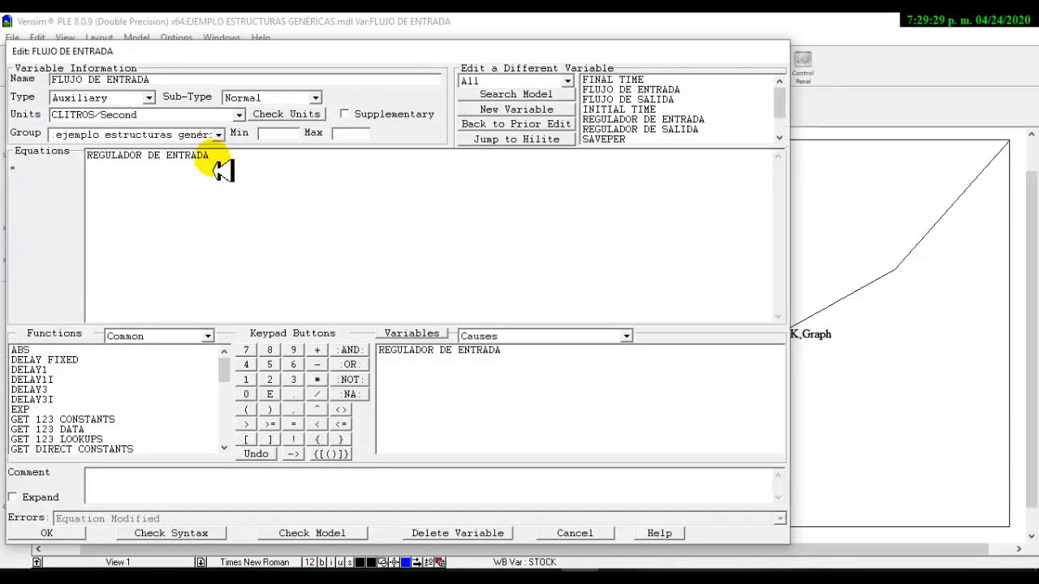
click(56, 533)
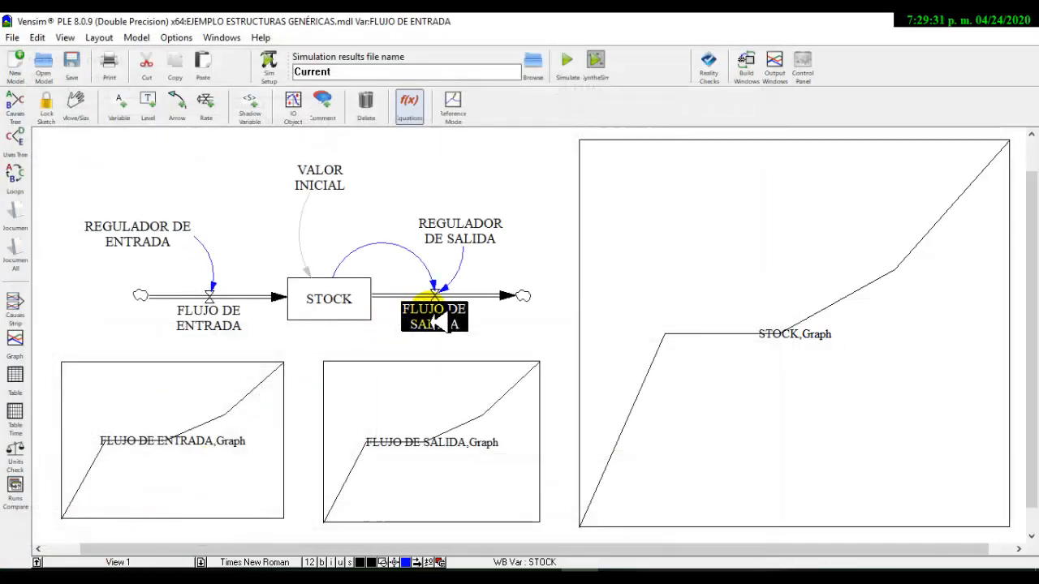
- Set the FLUJO DE SALIDA equation to REGULADOR DE SALIDA*STOCK and start SyntheSim
click(437, 323)
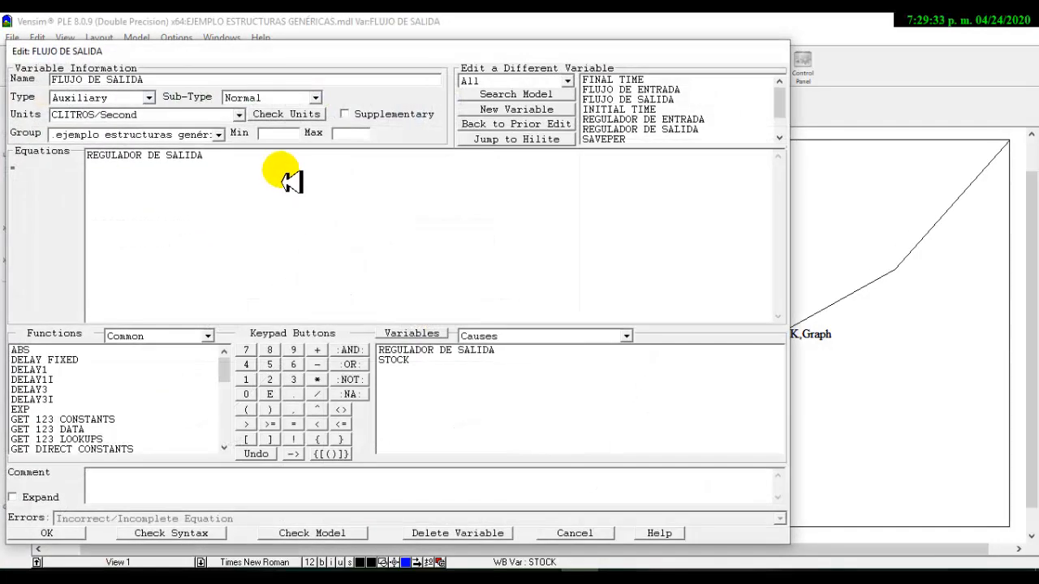
click(393, 361)
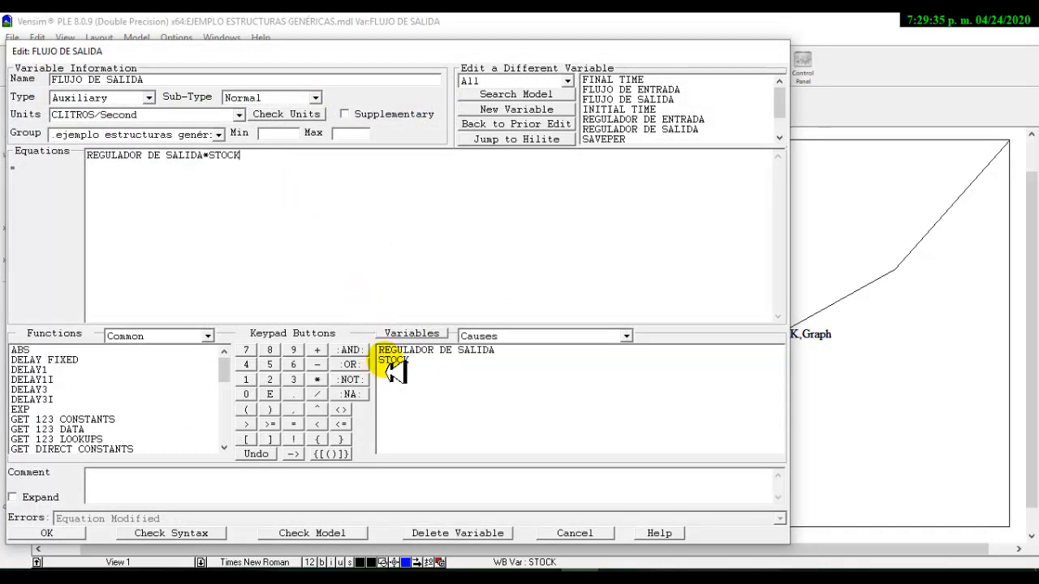
click(69, 533)
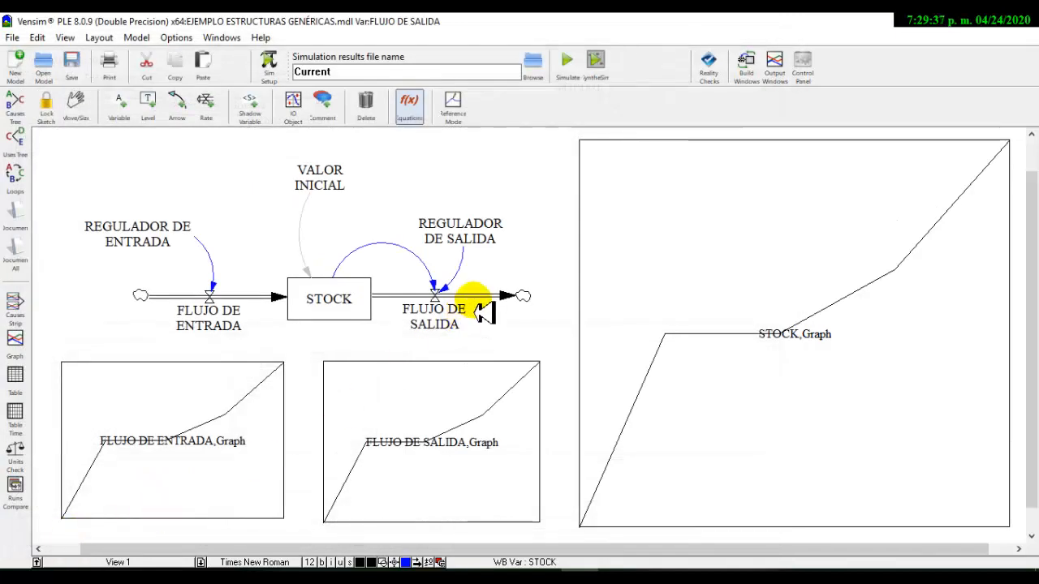
click(597, 64)
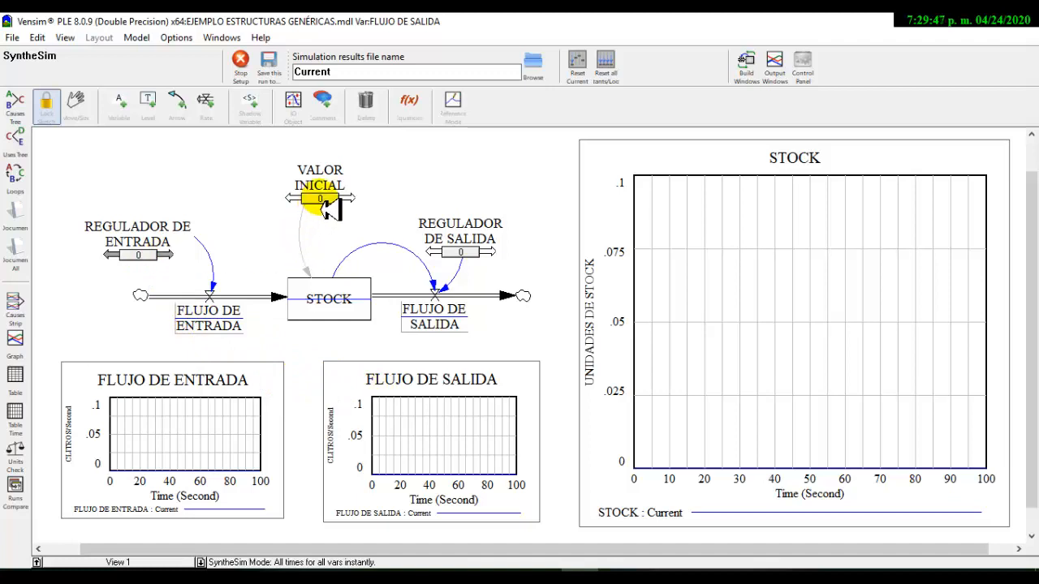
- Raise VALOR INICIAL through .325 to 1, and set REGULADOR DE SALIDA to .1
drag(328, 207, 334, 211)
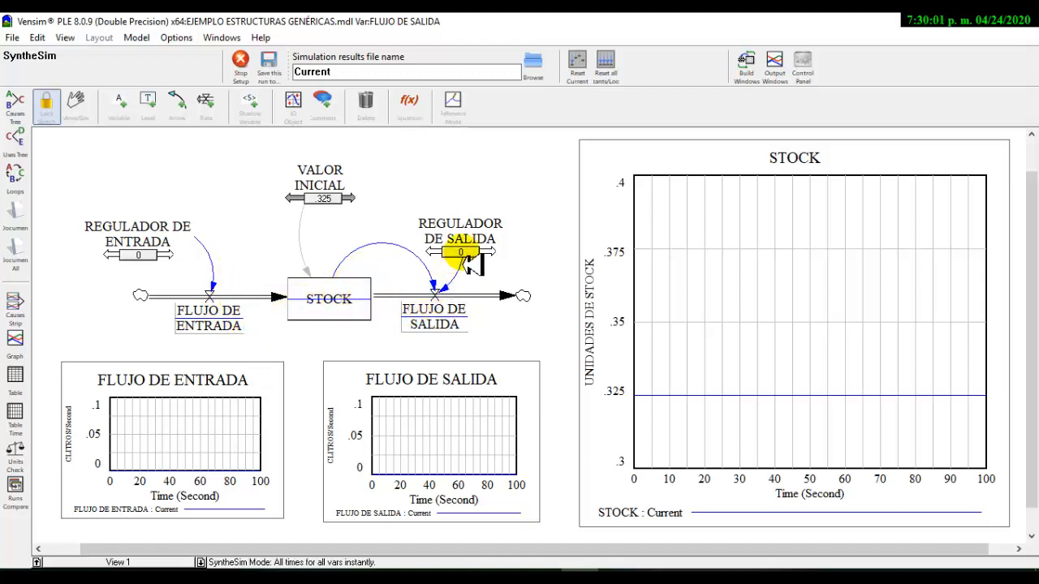
drag(465, 253, 476, 254)
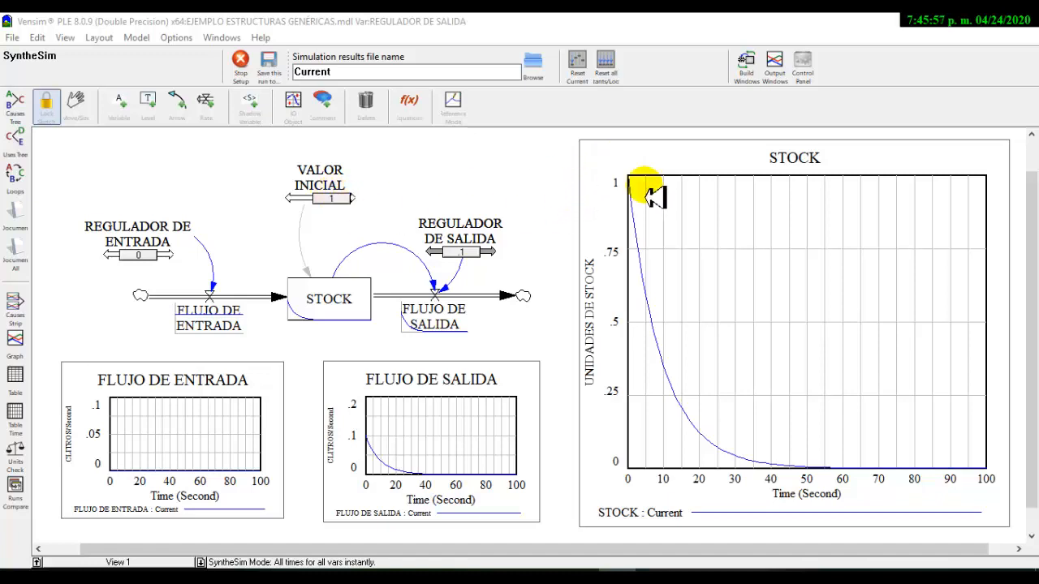
- Lower REGULADOR DE SALIDA stepwise through .075, .05 and .025 to practically 0, then raise it back to .05
click(465, 256)
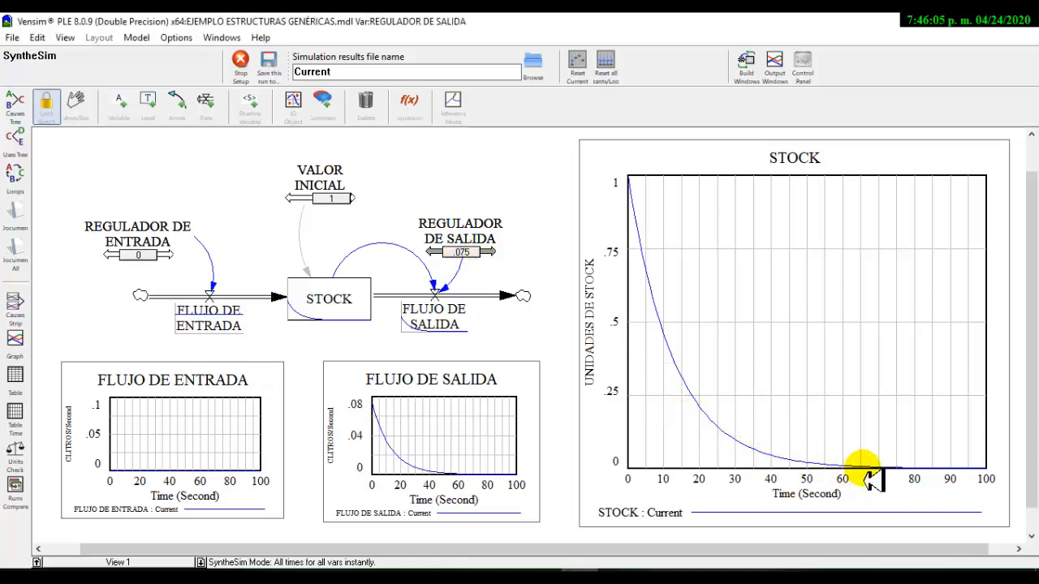
key(Left)
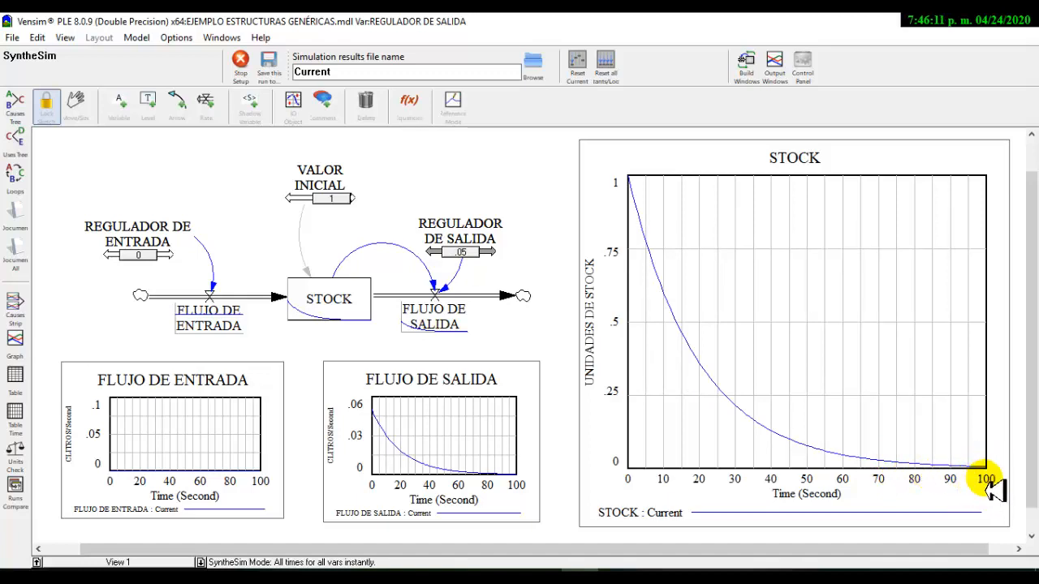
key(Left)
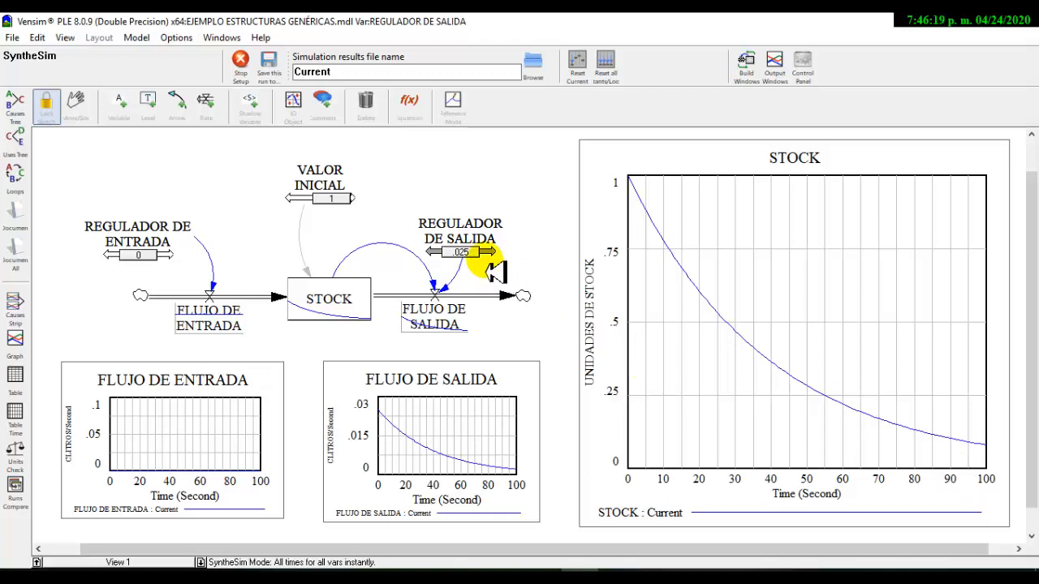
key(Left)
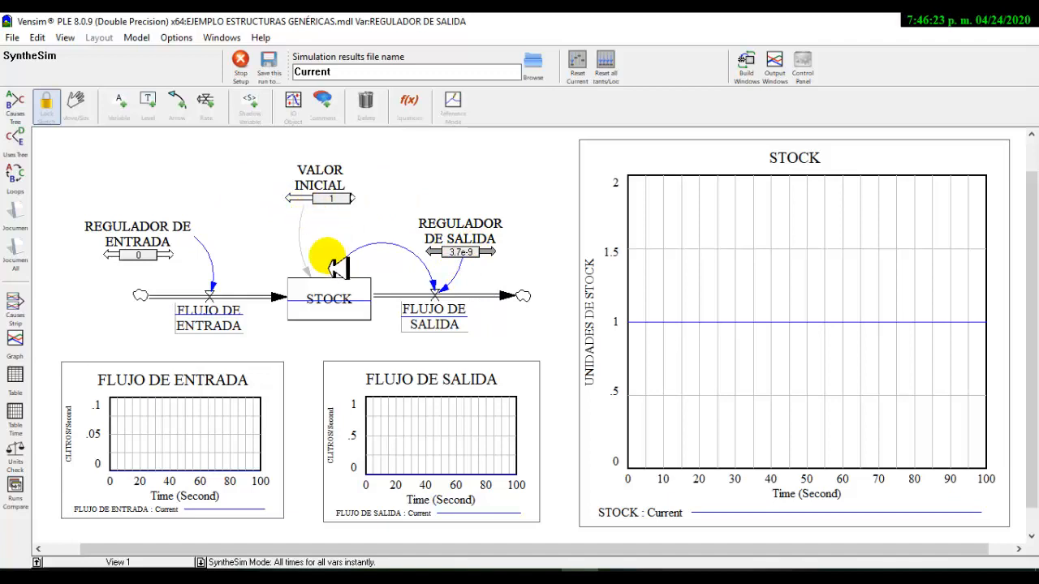
key(Right)
key(Right)
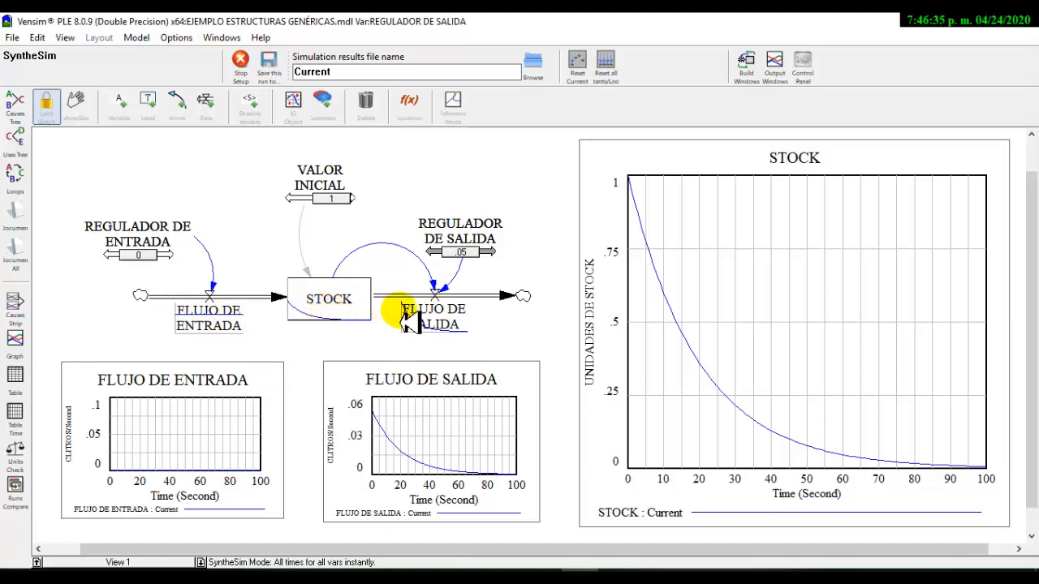
mouse_move(231, 325)
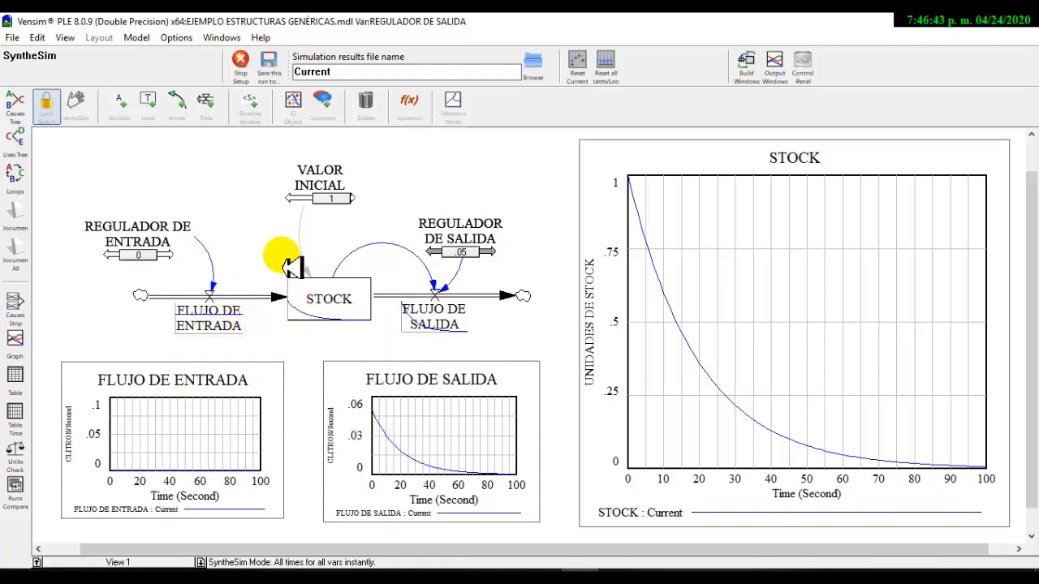
mouse_move(207, 310)
mouse_move(312, 313)
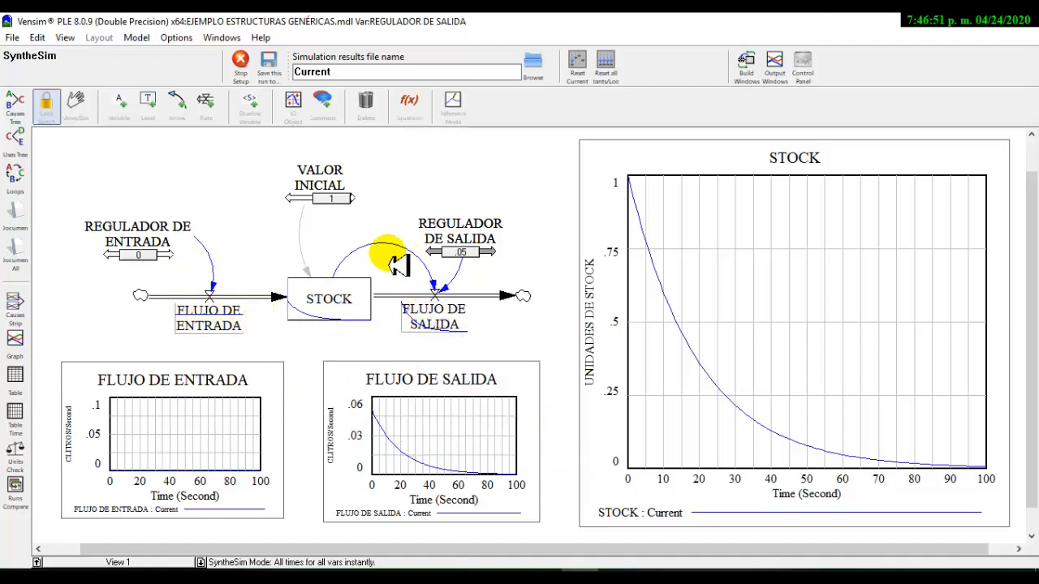
- Raise REGULADOR DE ENTRADA through .175 to 1, and raise REGULADOR DE SALIDA to 1
mouse_move(367, 318)
mouse_move(436, 324)
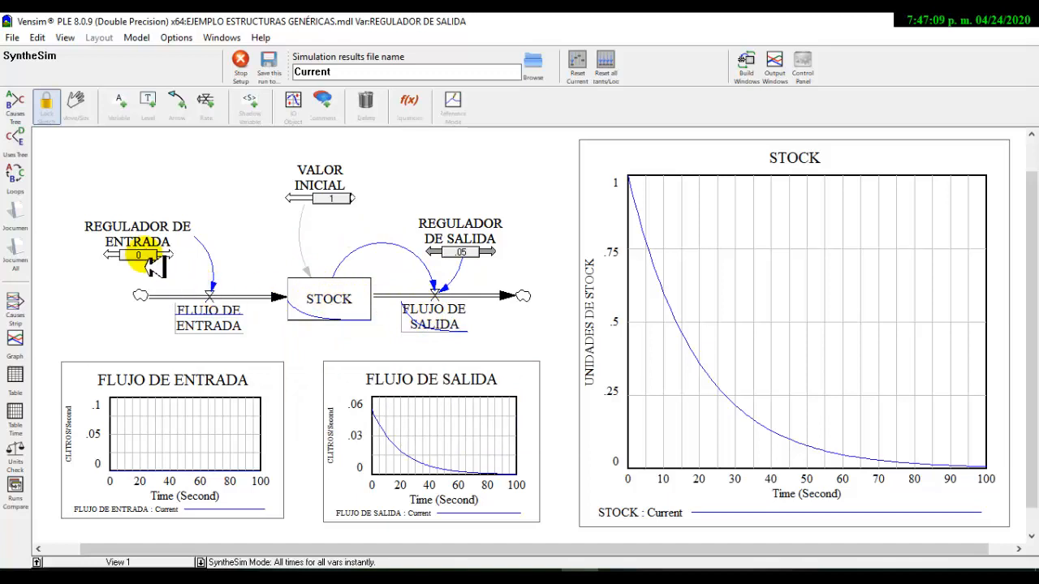
mouse_move(142, 260)
mouse_down()
mouse_move(134, 264)
mouse_move(150, 263)
mouse_up()
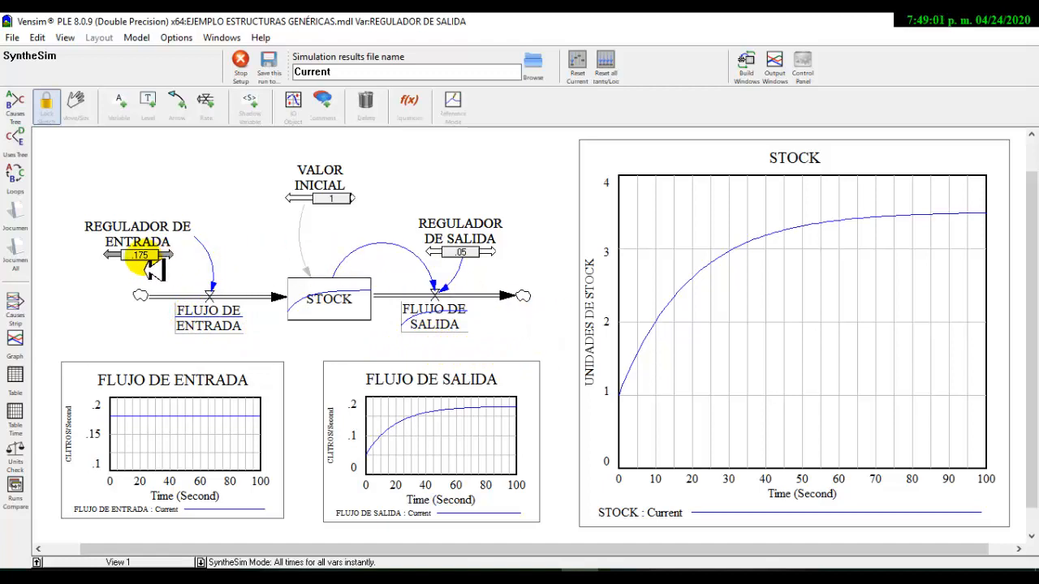
drag(146, 258, 187, 263)
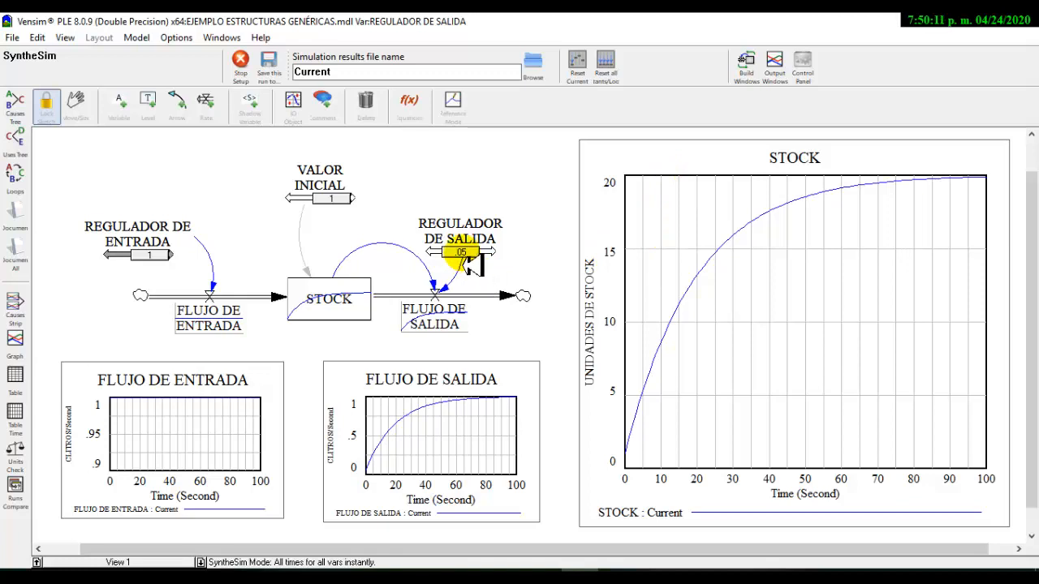
drag(467, 261, 522, 262)
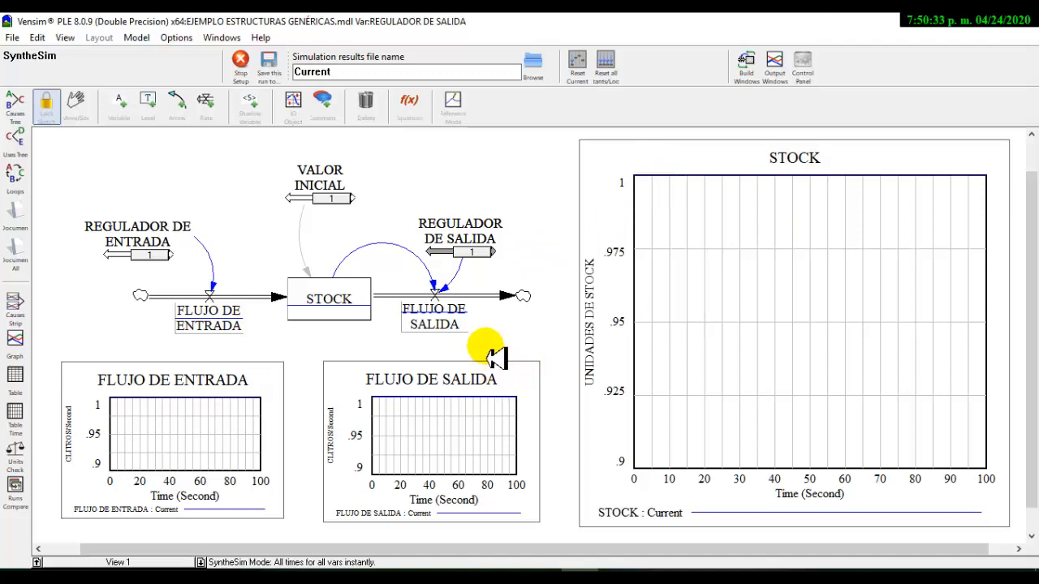
drag(476, 255, 514, 255)
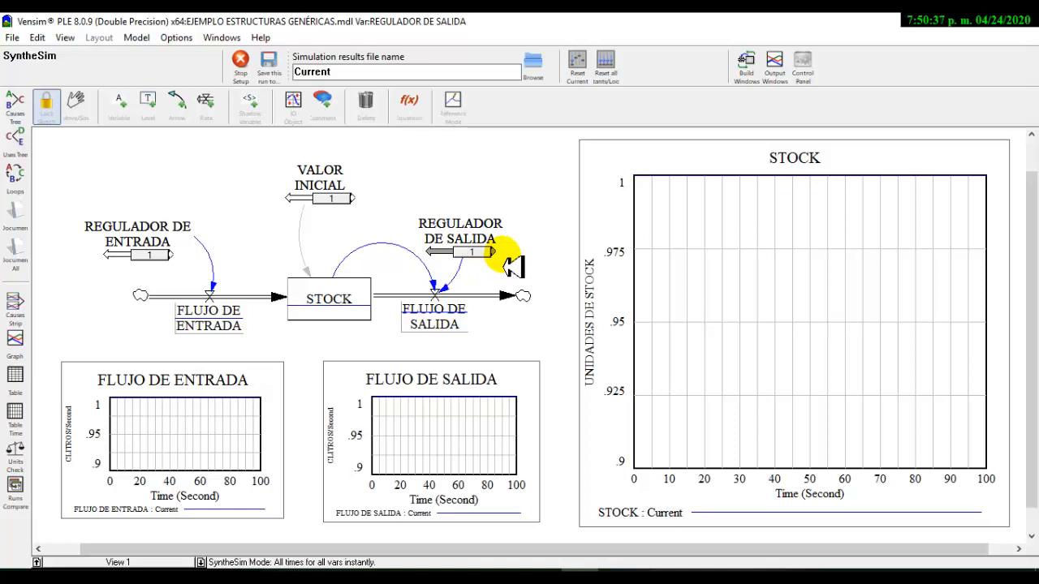
- Lower REGULADOR DE ENTRADA stepwise through .35 and .225 to .075
mouse_move(148, 255)
mouse_down()
mouse_move(171, 261)
mouse_move(154, 264)
mouse_up()
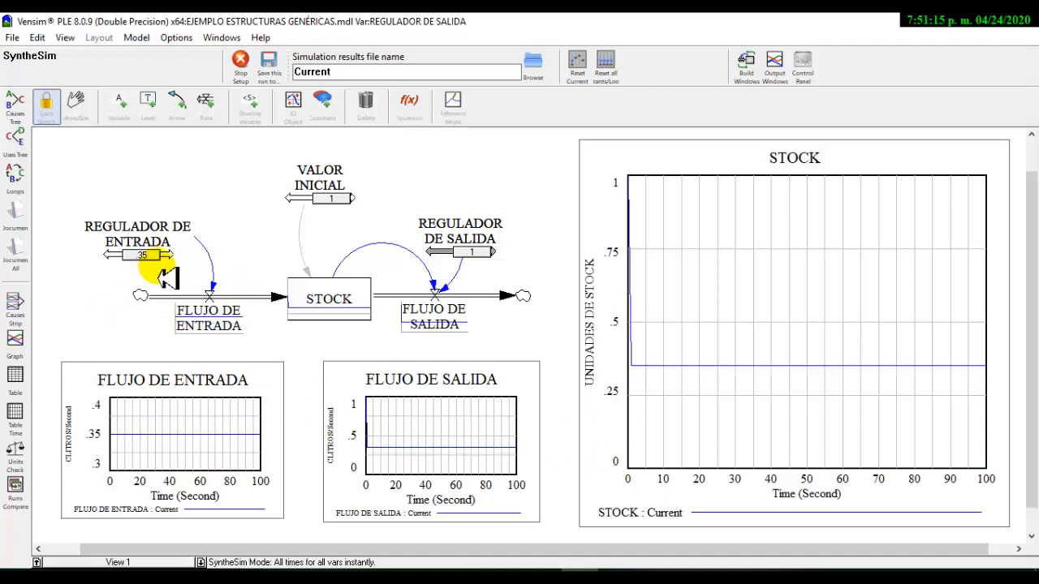
mouse_move(148, 257)
mouse_down()
mouse_move(155, 264)
mouse_move(144, 263)
mouse_up()
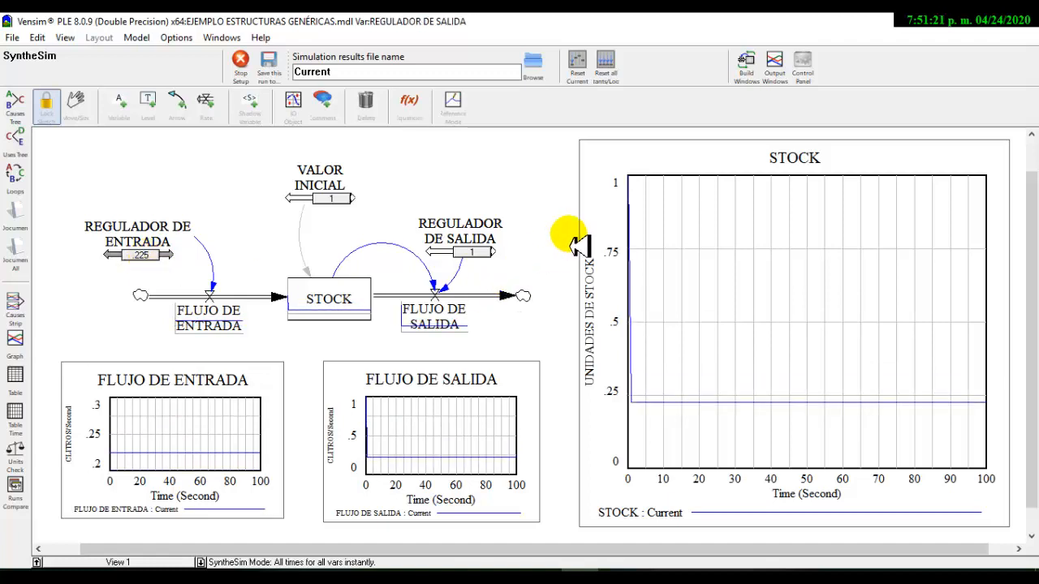
drag(156, 266, 144, 264)
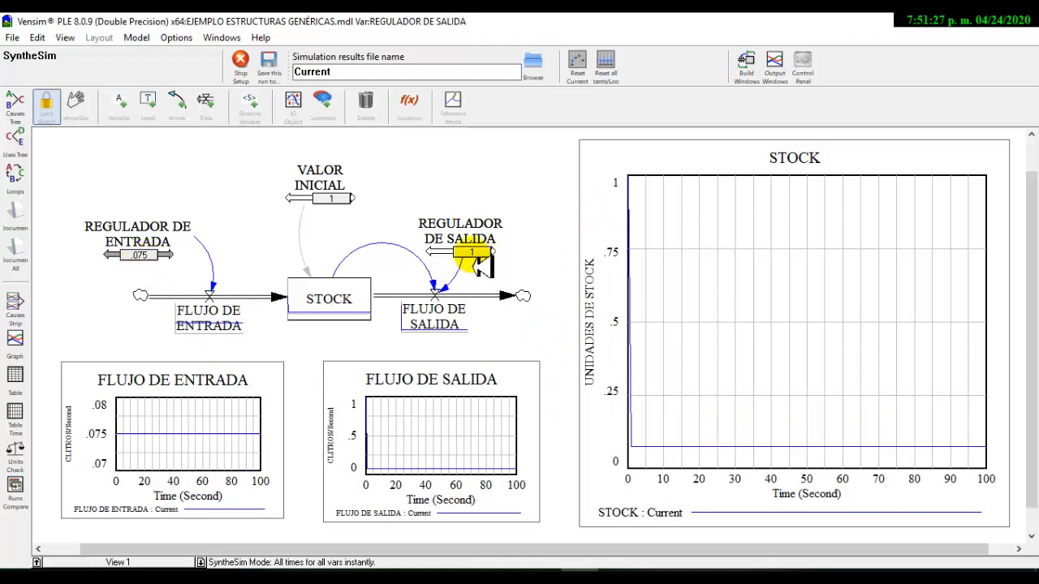
- Lower REGULADOR DE SALIDA stepwise through .15 and .125 to .025
drag(492, 254, 462, 255)
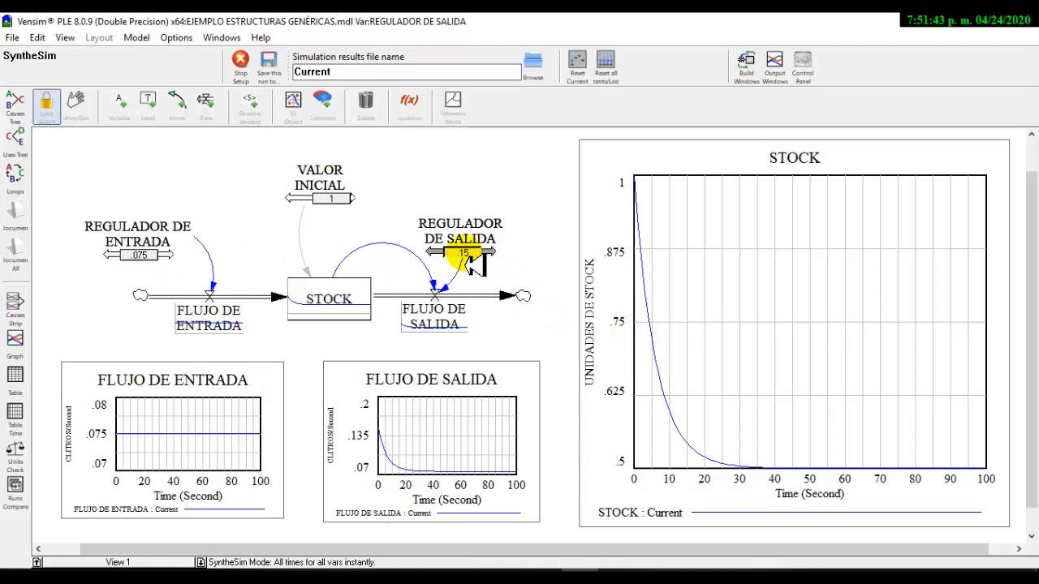
drag(466, 258, 464, 258)
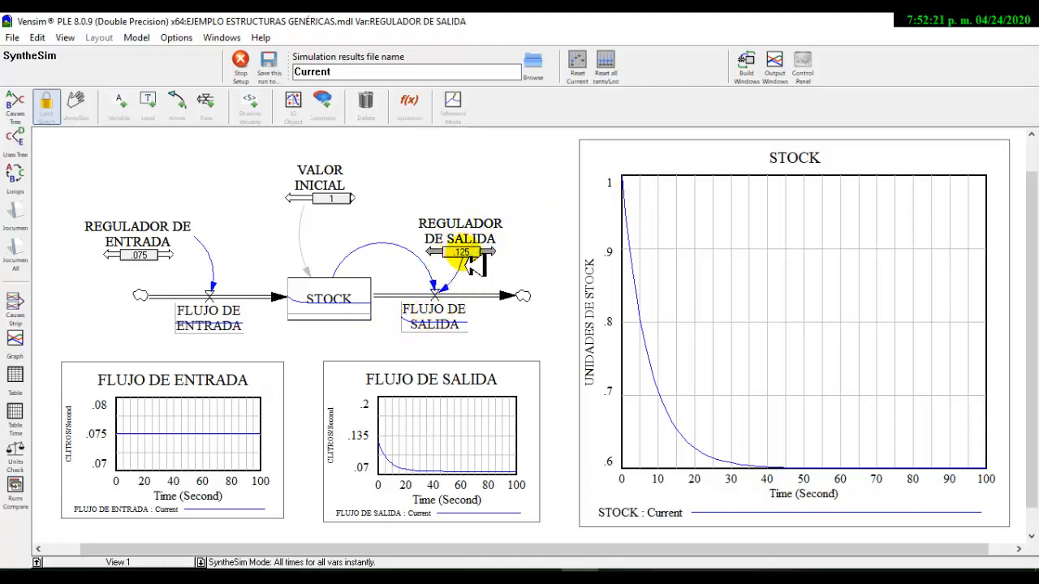
drag(470, 263, 466, 261)
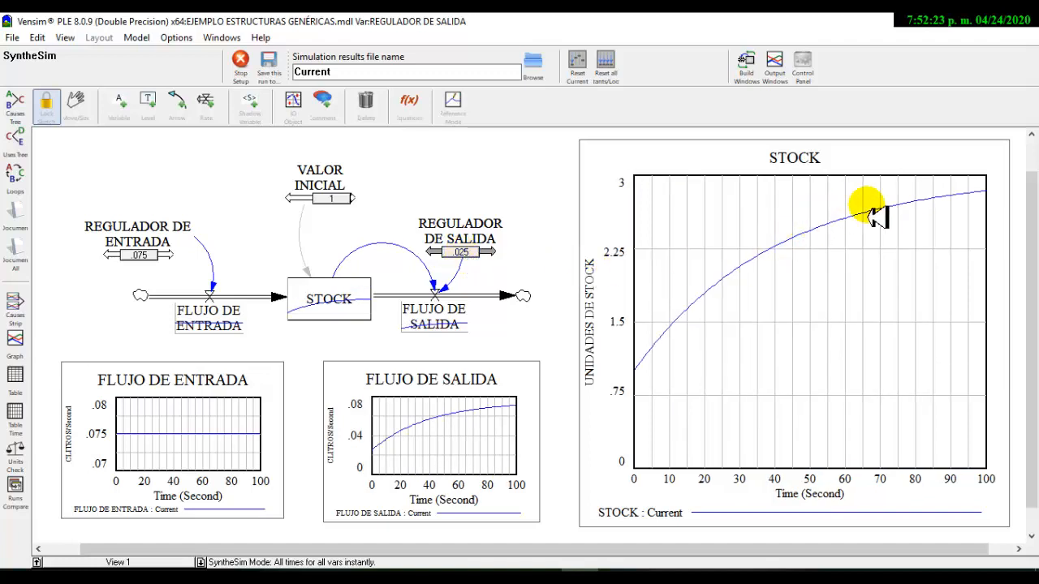
- Raise REGULADOR DE ENTRADA to .625 and REGULADOR DE SALIDA to .175, ending with SyntheSim stopped
drag(130, 258, 163, 261)
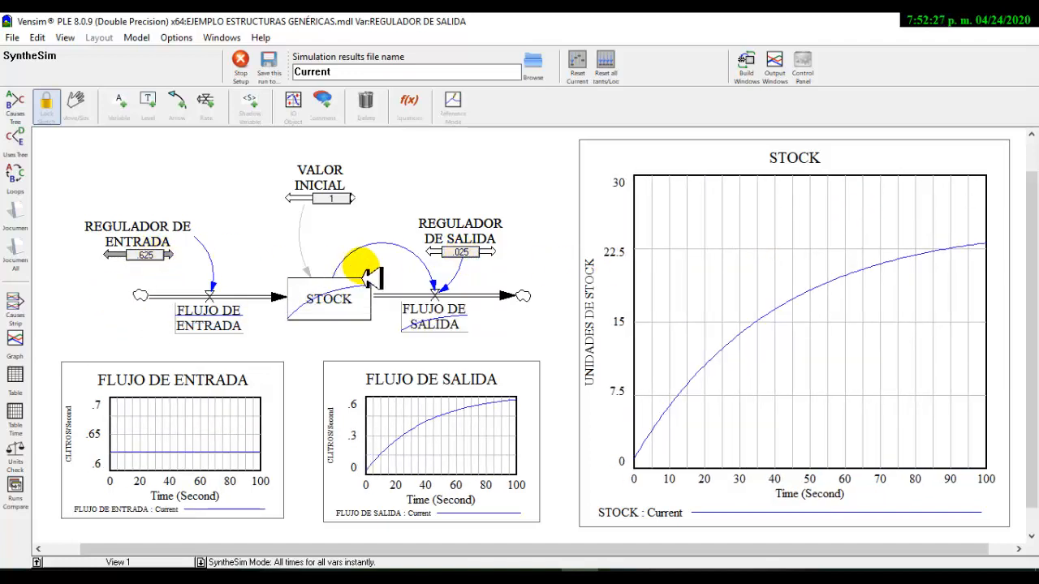
drag(458, 258, 469, 261)
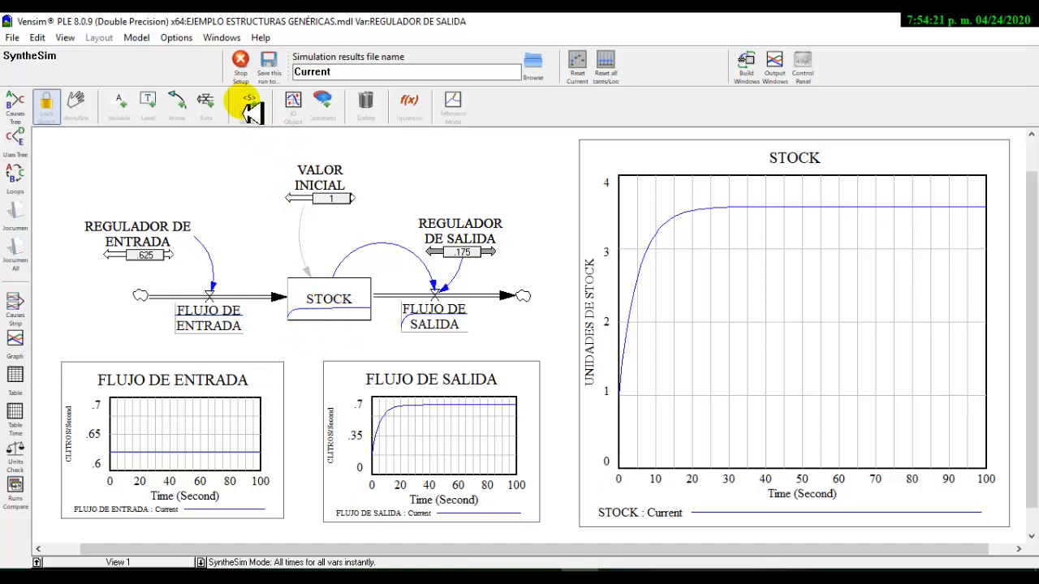
click(241, 65)
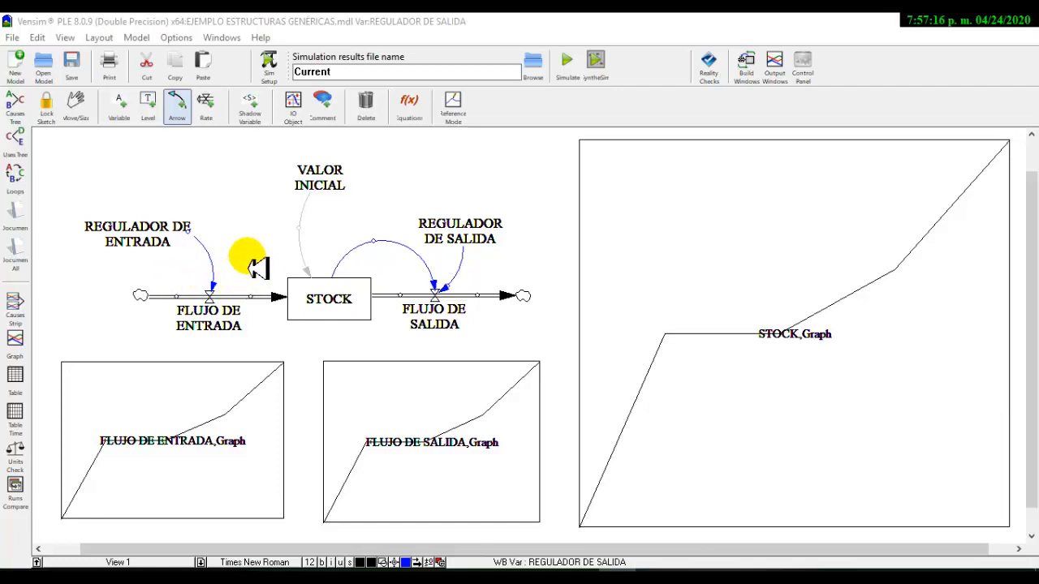
- Add the variables META and DISCREPANCIA to the sketch above REGULADOR DE ENTRADA
click(120, 104)
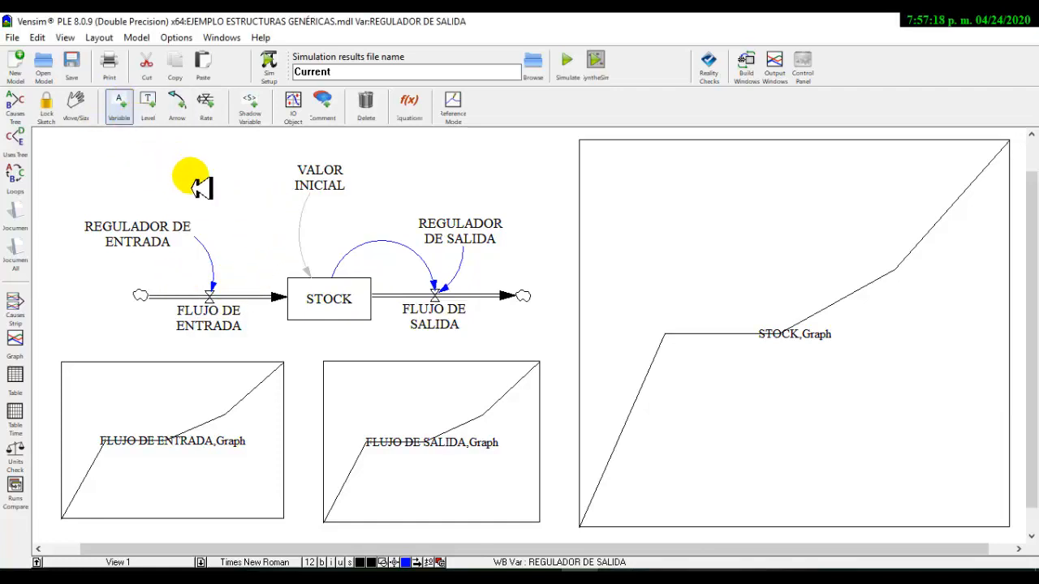
click(209, 166)
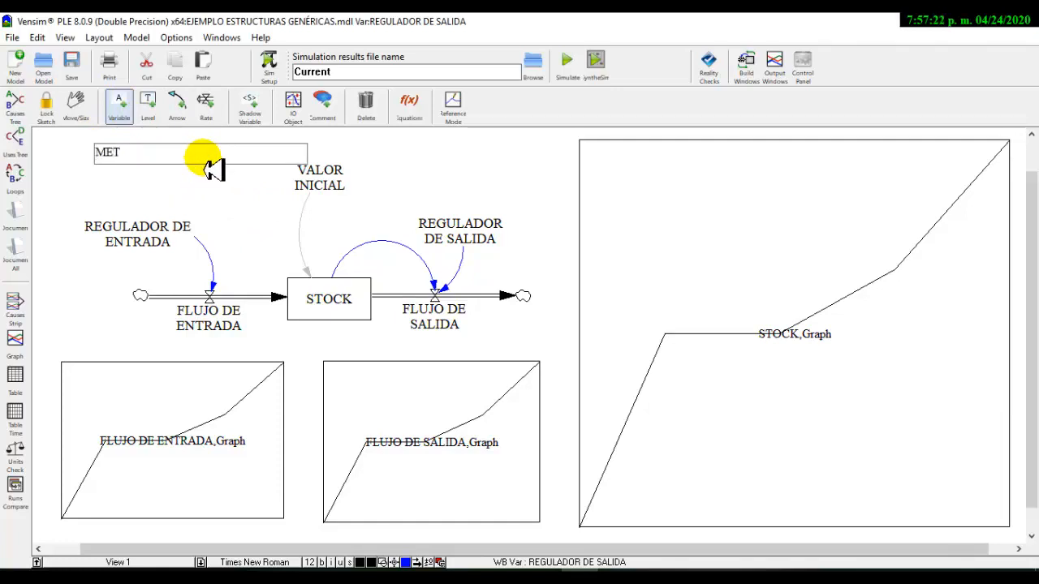
key(Return)
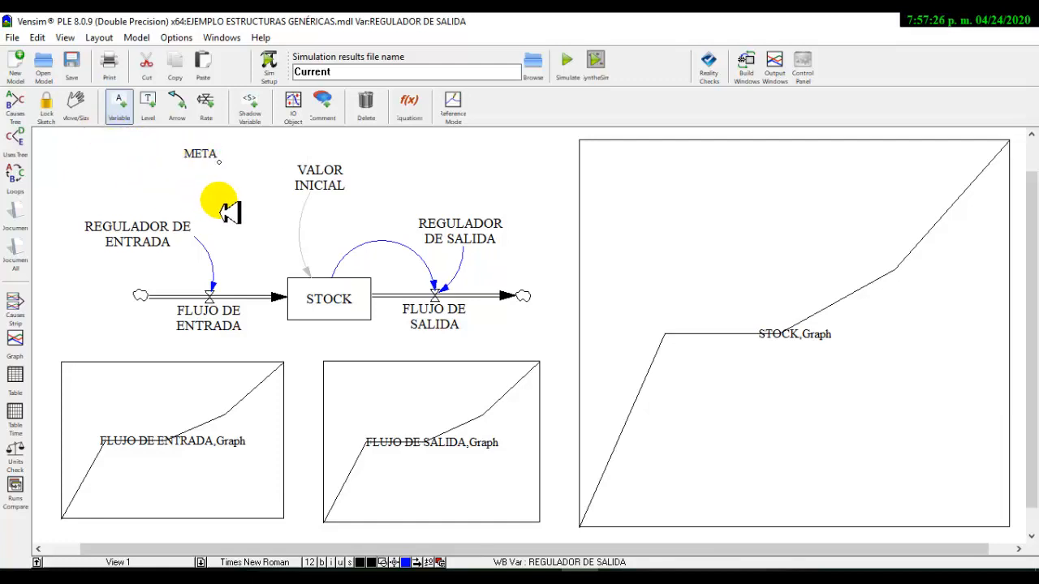
click(134, 195)
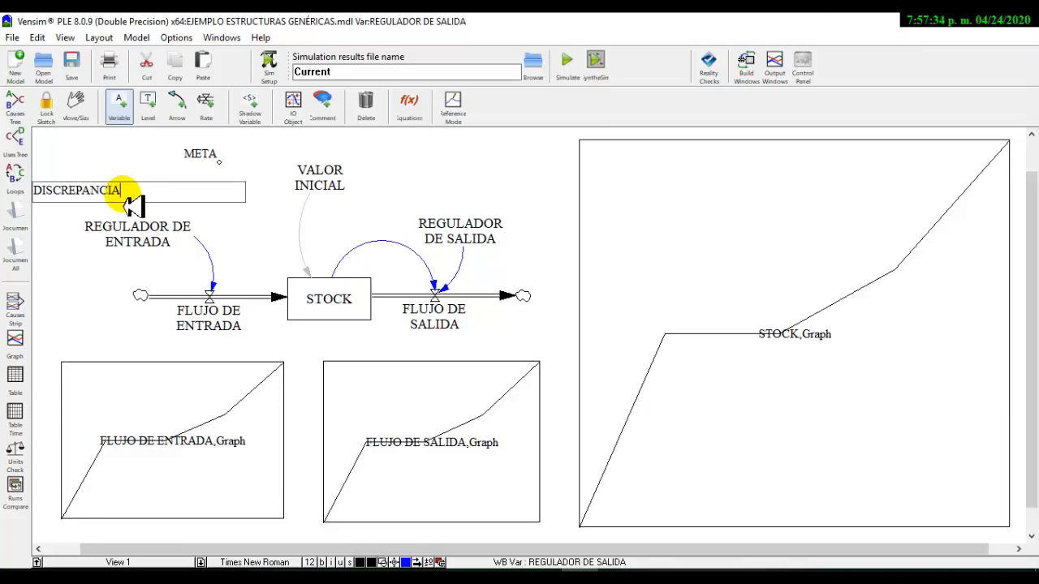
key(Return)
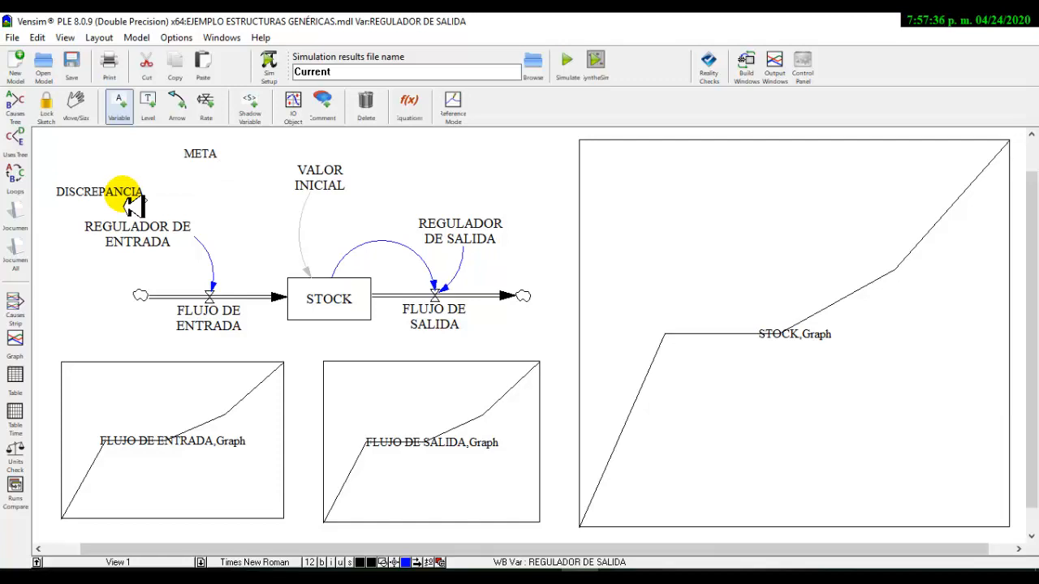
- Draw curved causal arrows from META and from STOCK to DISCREPANCIA
click(179, 97)
click(199, 155)
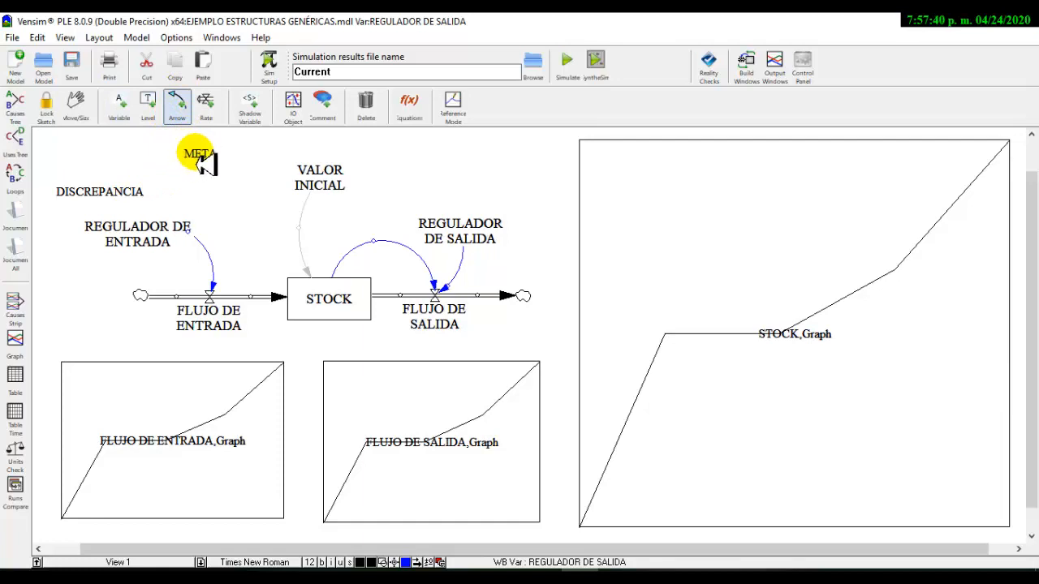
click(126, 192)
click(127, 193)
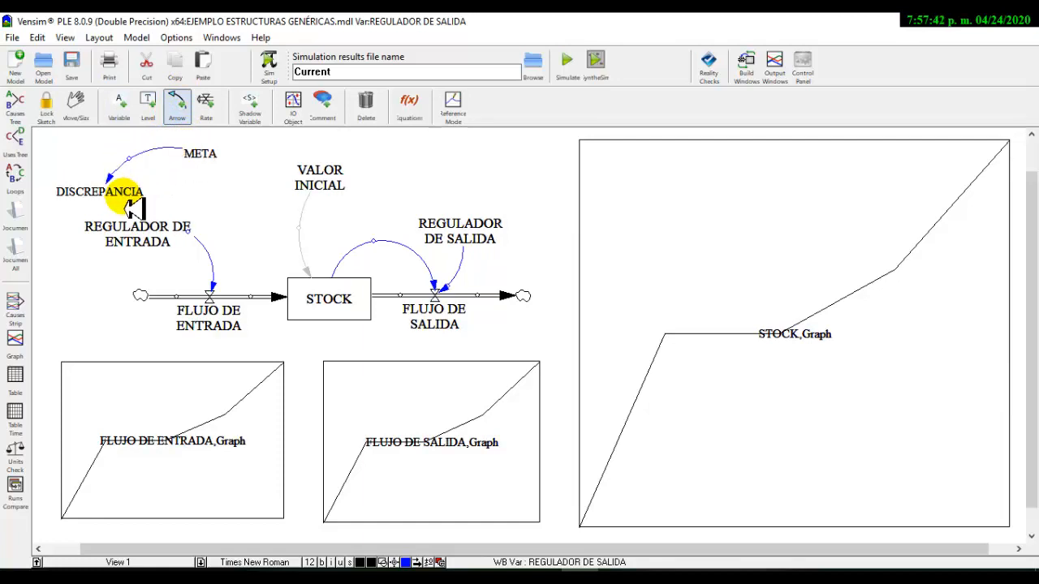
click(317, 298)
click(241, 189)
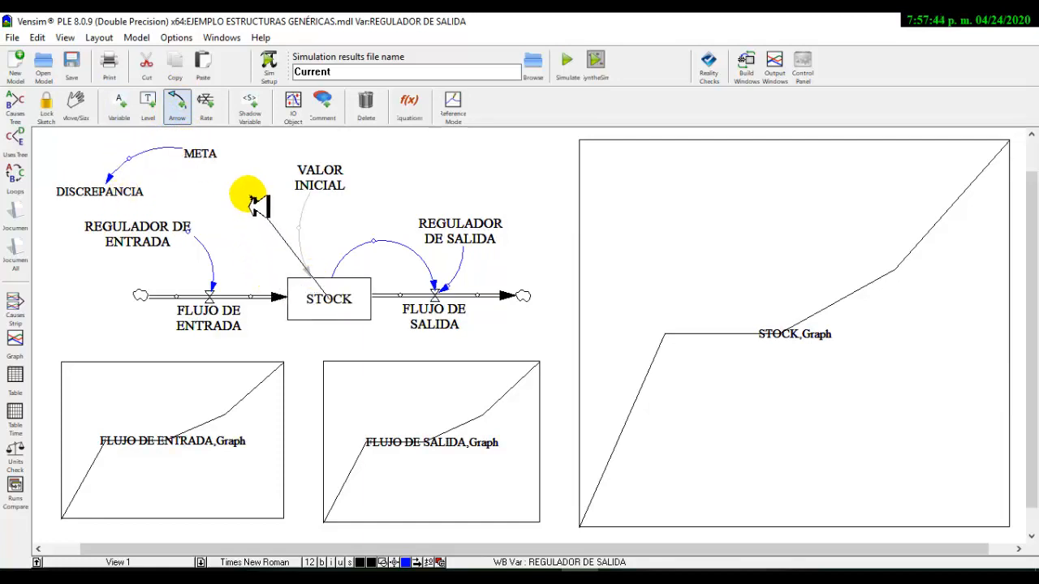
click(173, 193)
click(128, 189)
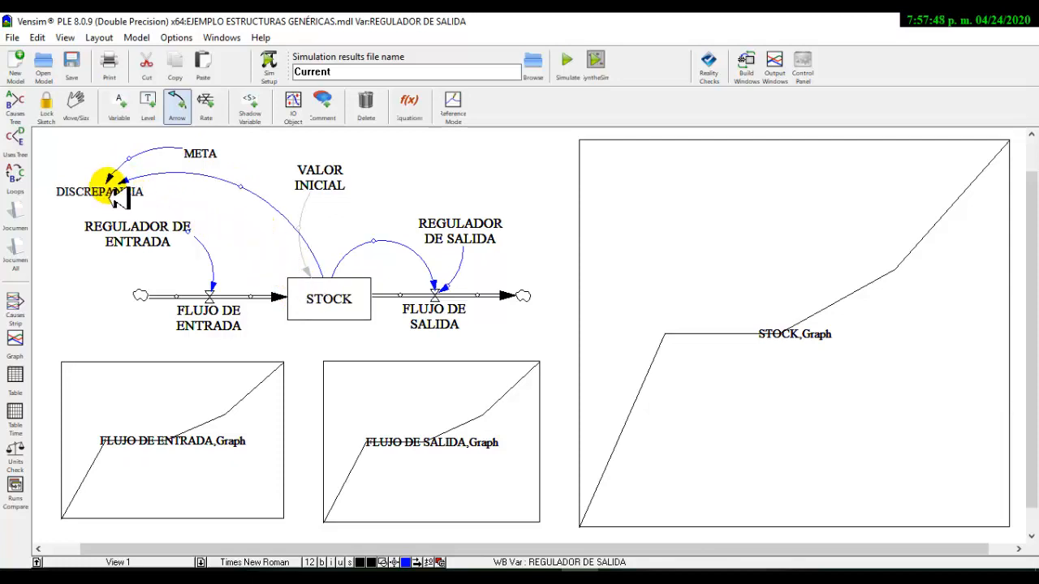
- Draw a causal arrow from DISCREPANCIA to FLUJO DE ENTRADA and delete the arrow from STOCK to FLUJO DE SALIDA
click(205, 225)
click(268, 238)
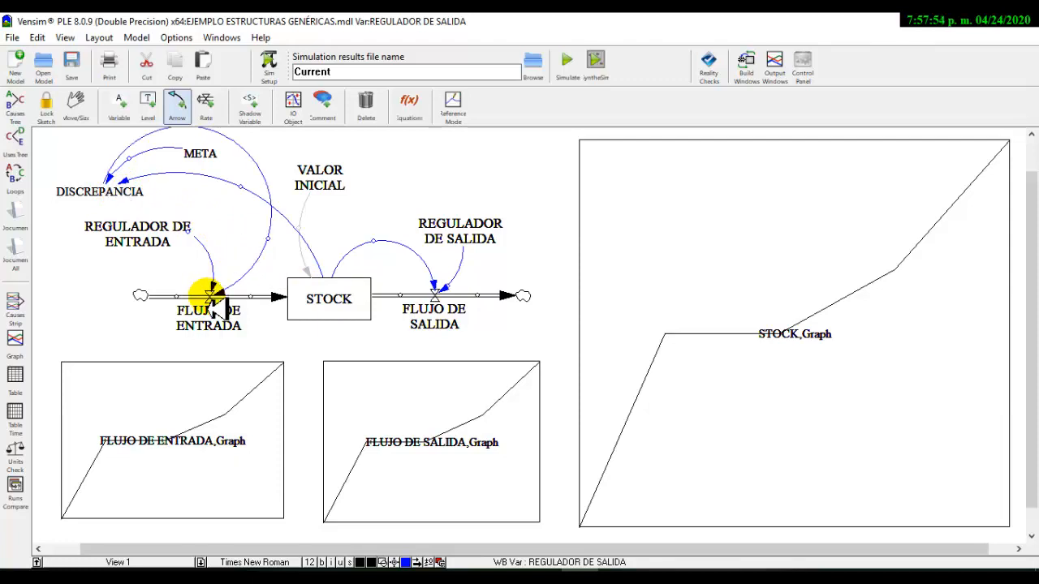
click(212, 294)
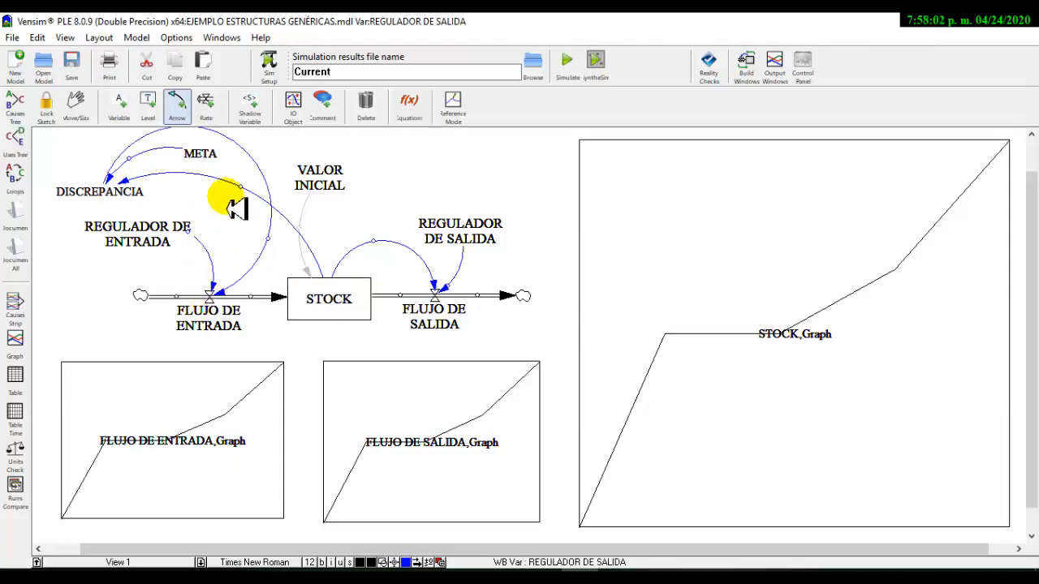
click(369, 105)
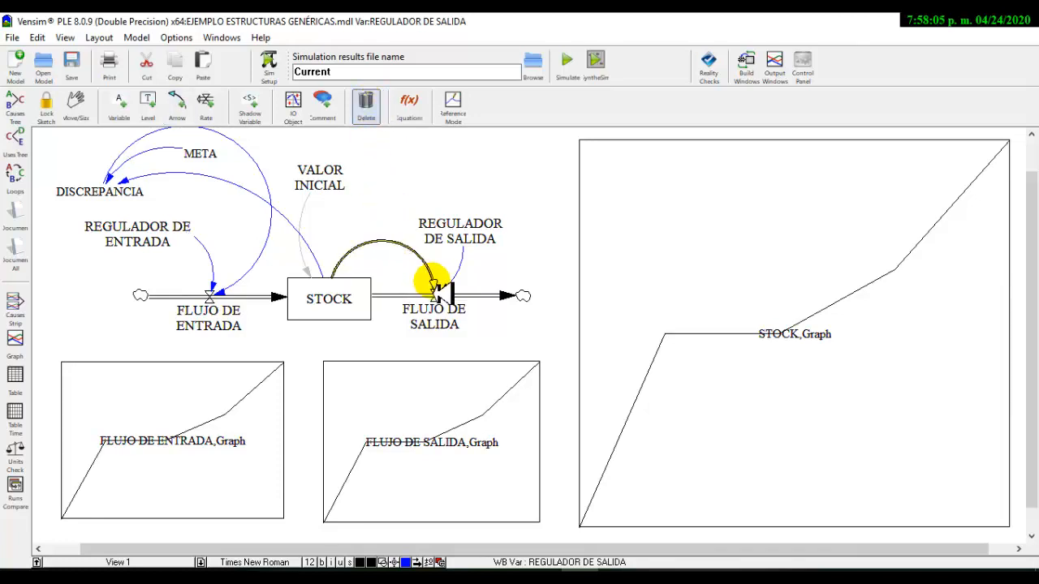
click(433, 284)
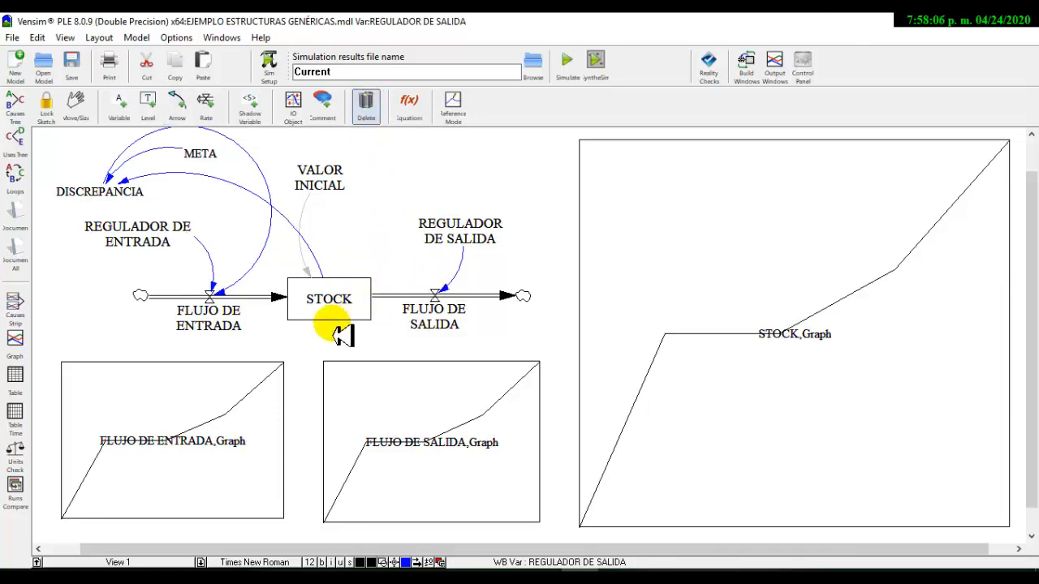
- Move REGULADOR DE ENTRADA outward and place DISCREPANCIA below META, above the inflow pipe
click(77, 103)
click(132, 243)
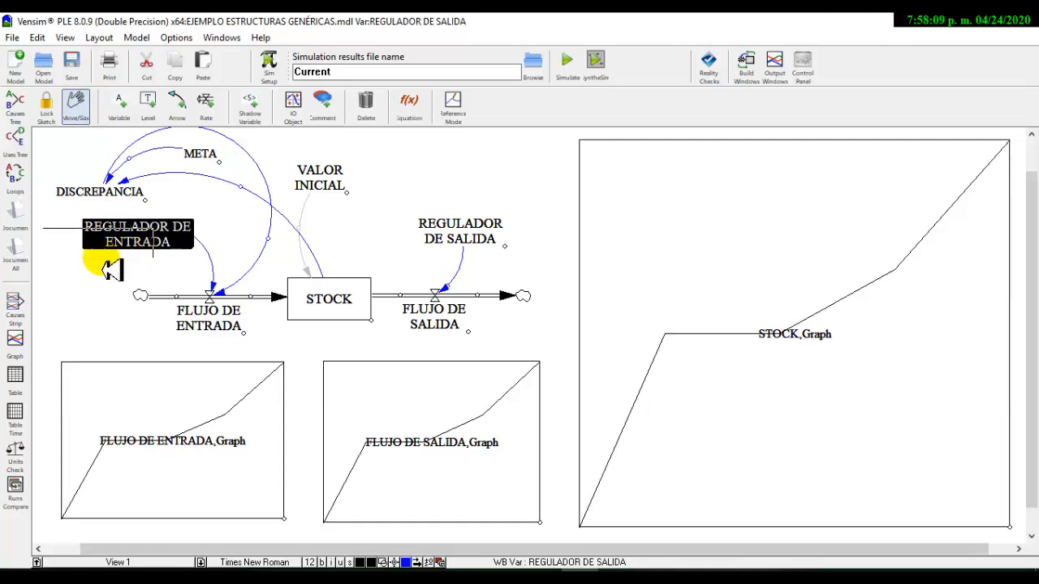
drag(97, 259, 87, 255)
drag(96, 196, 239, 229)
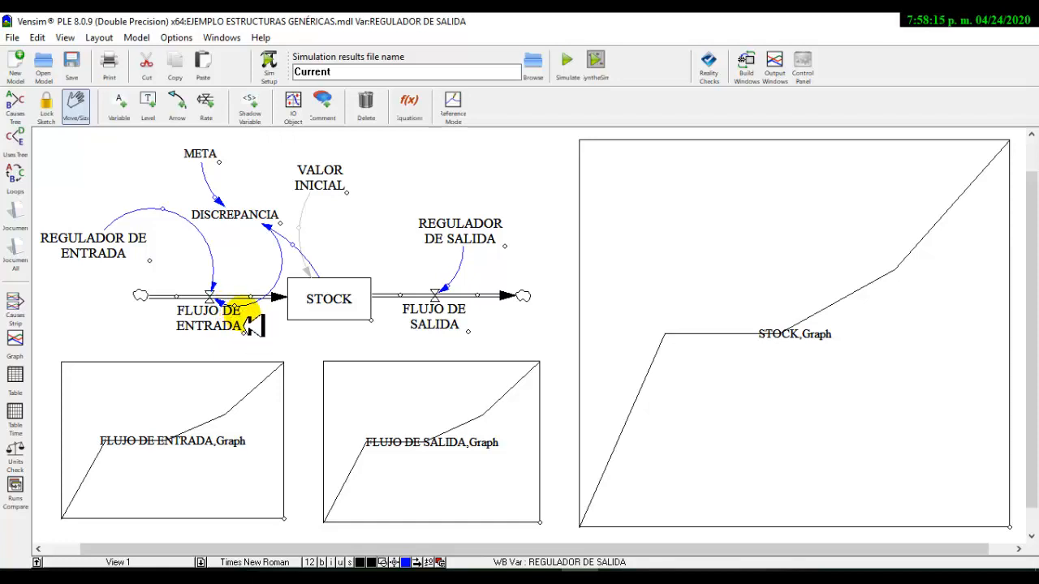
- Flatten the arrow from DISCREPANCIA to FLUJO DE ENTRADA, and reposition VALOR INICIAL and DISCREPANCIA to space out the sketch
click(177, 103)
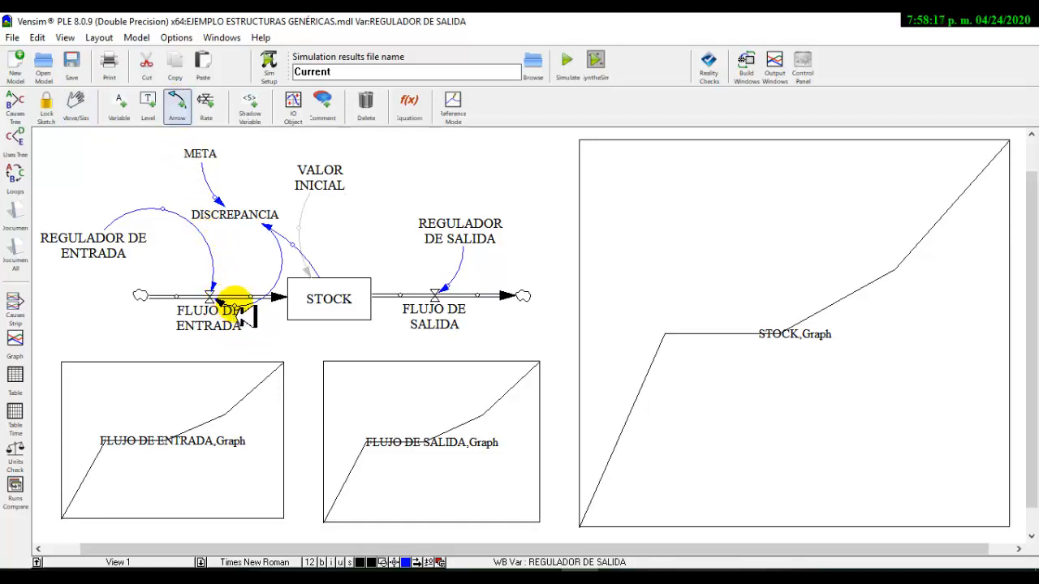
click(221, 286)
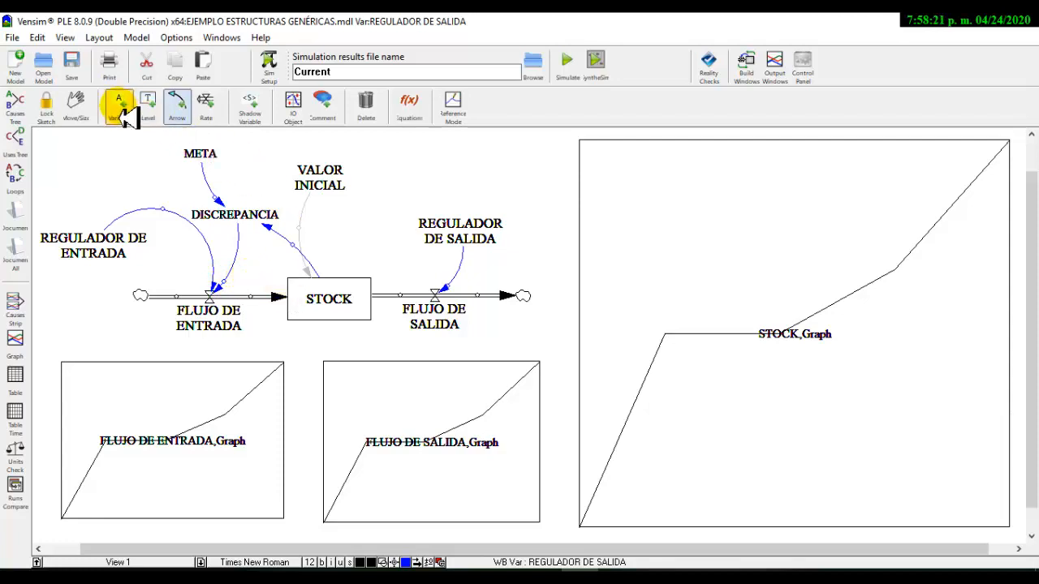
click(77, 104)
drag(325, 183, 393, 170)
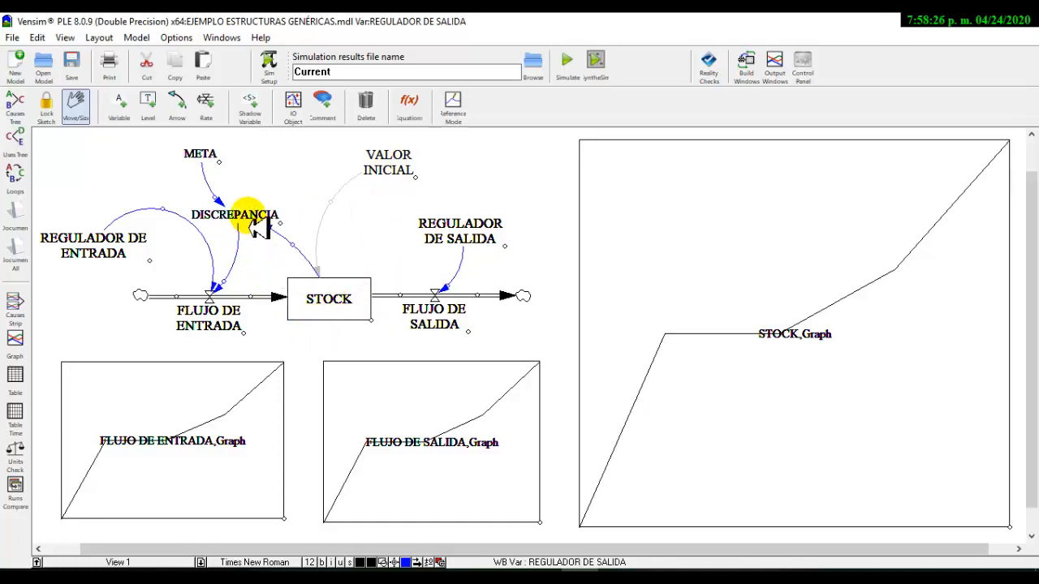
drag(262, 223, 276, 224)
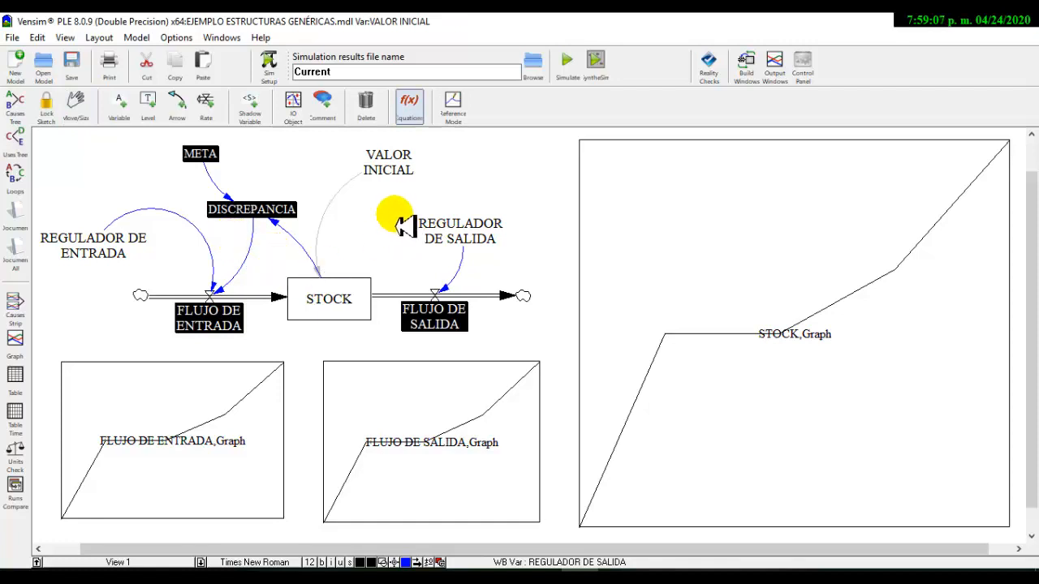
- Set the VALOR INICIAL constant to 1
click(397, 167)
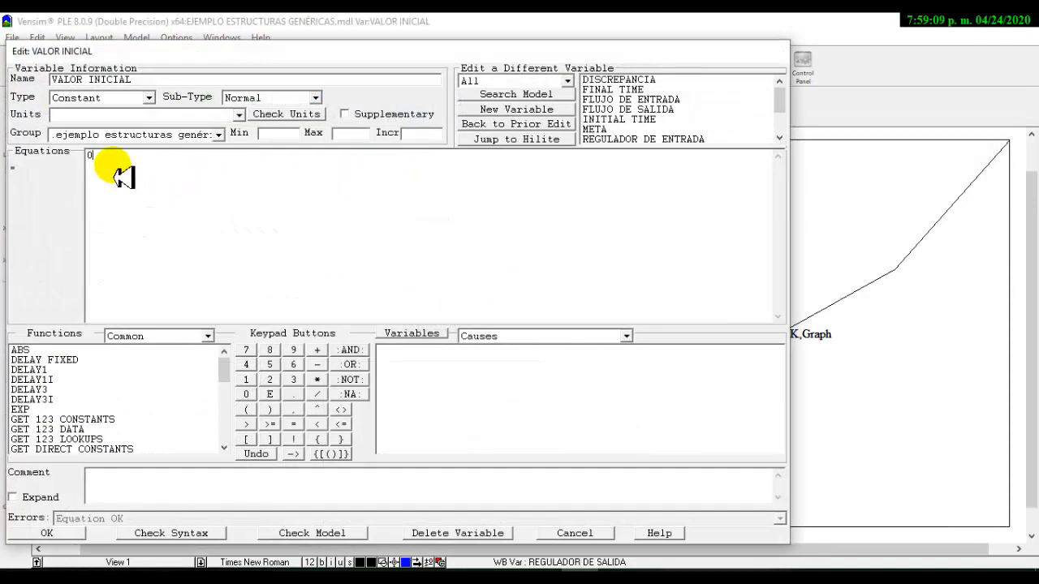
drag(122, 177, 71, 173)
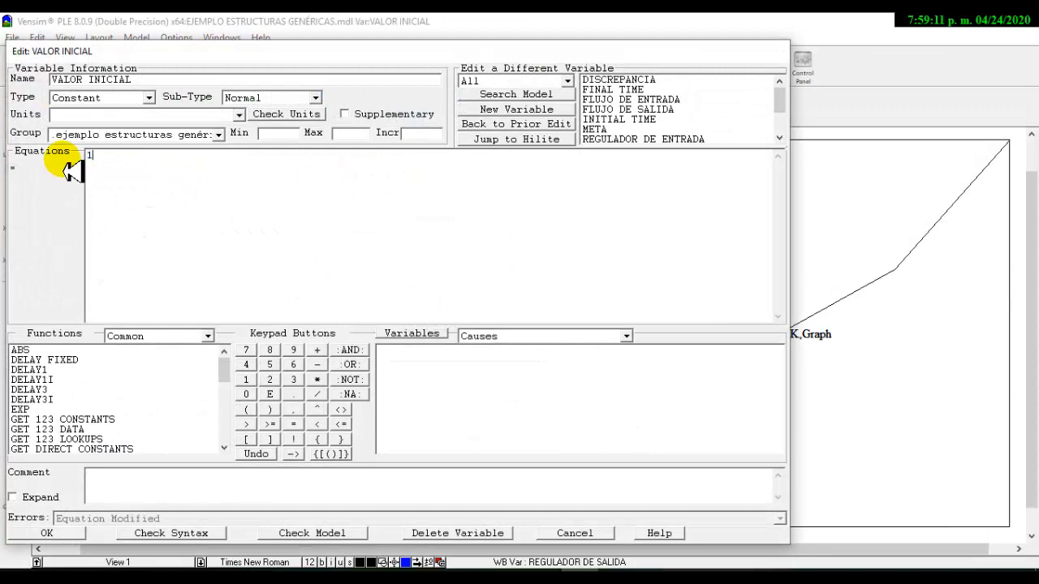
click(70, 533)
- Remove the STOCK factor from the FLUJO DE SALIDA equation, leaving only REGULADOR DE SALIDA
click(418, 322)
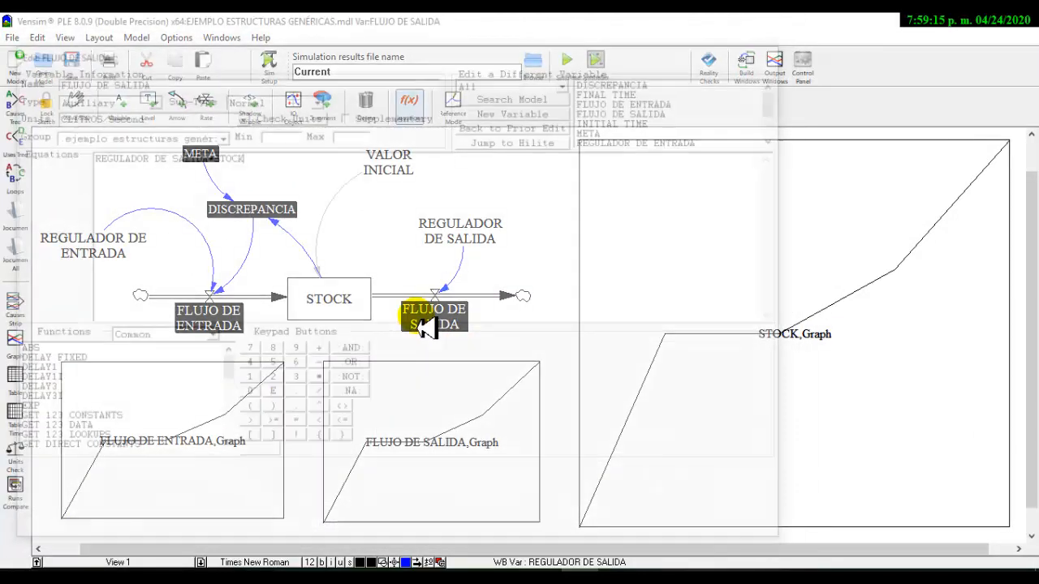
drag(244, 161, 204, 161)
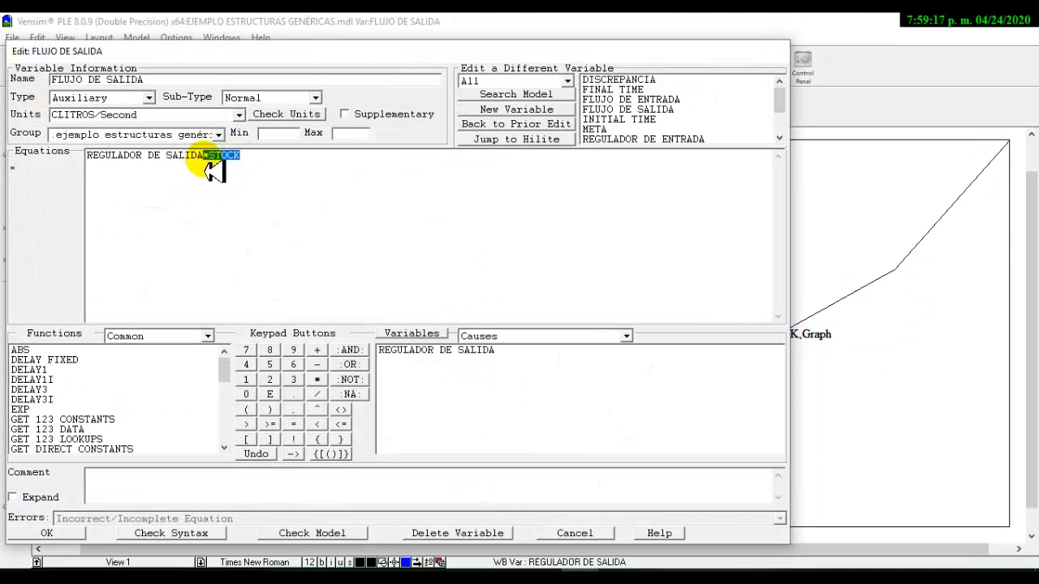
key(BackSpace)
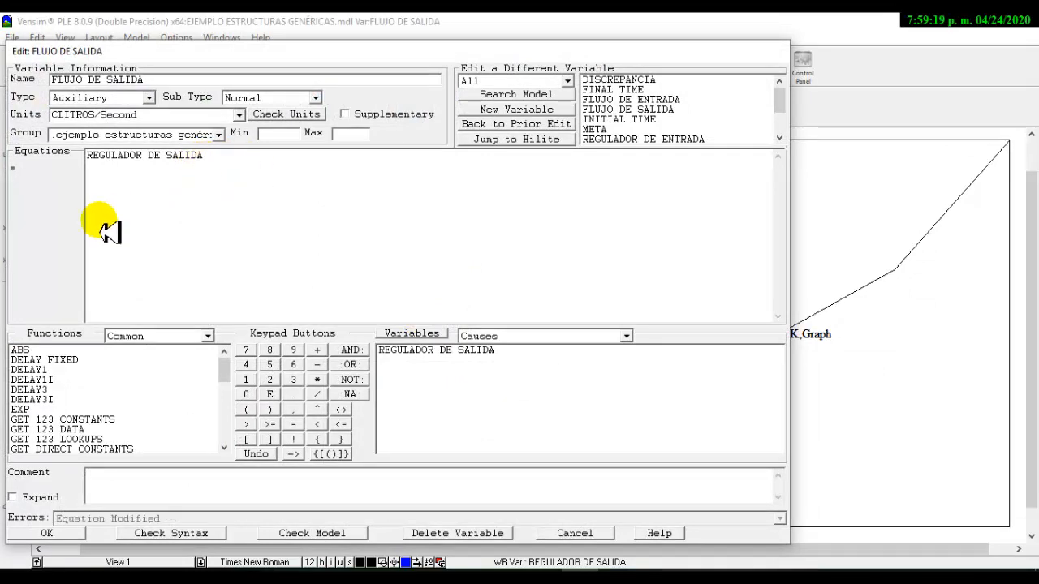
click(47, 533)
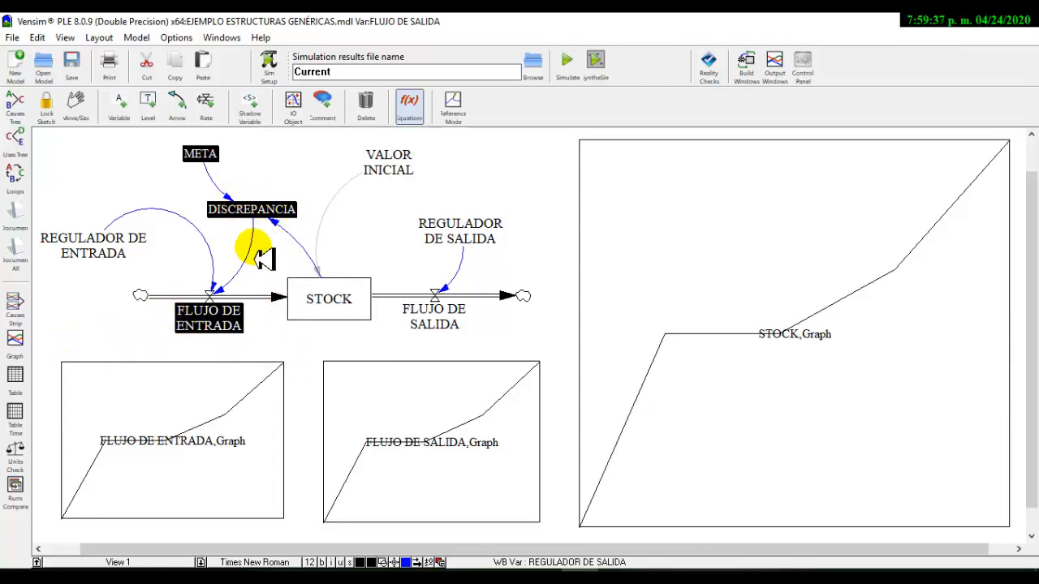
- Set the META constant to 10 and define DISCREPANCIA as META-STOCK
click(202, 154)
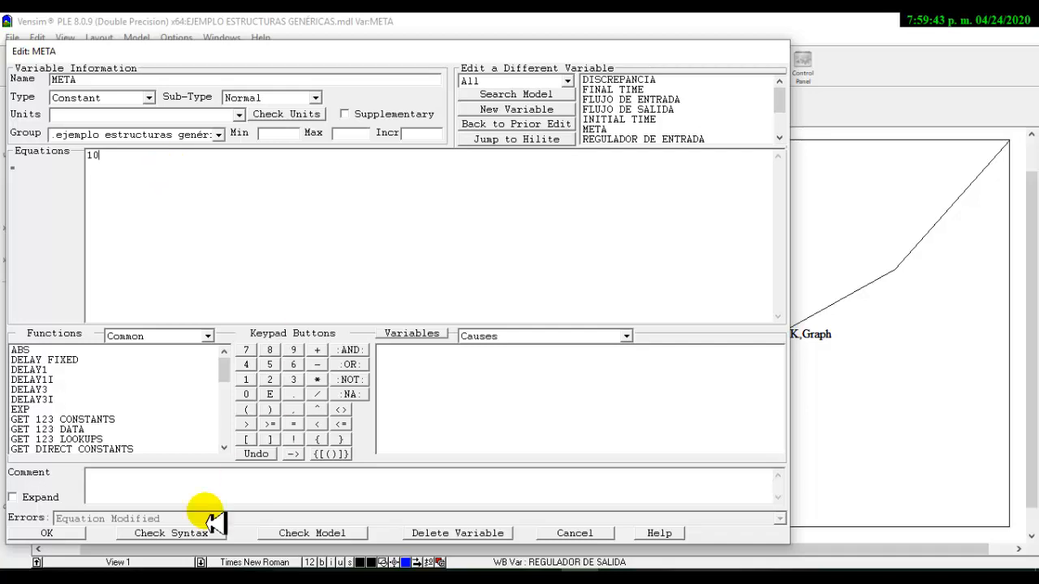
click(75, 534)
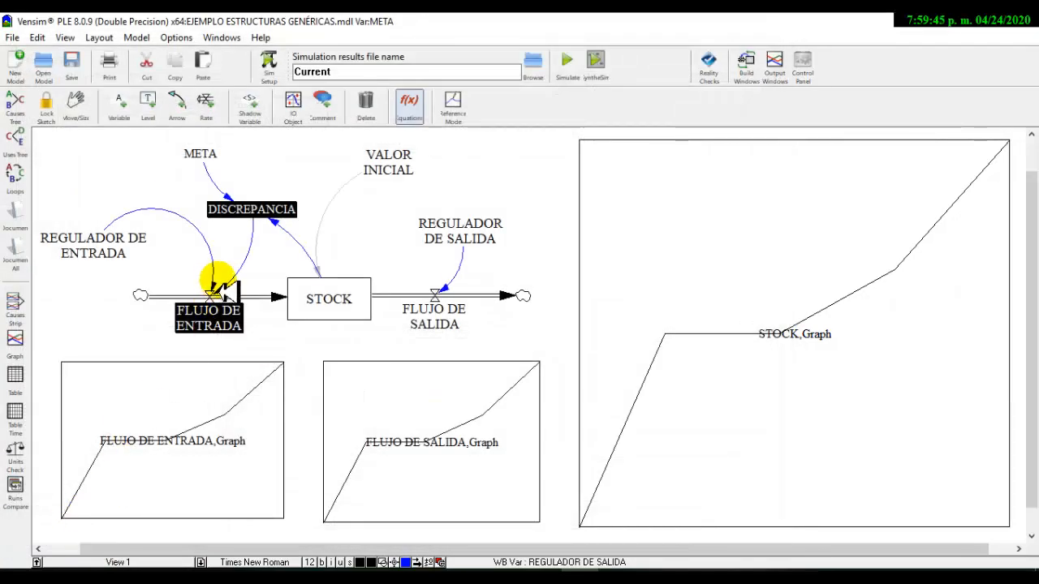
click(251, 213)
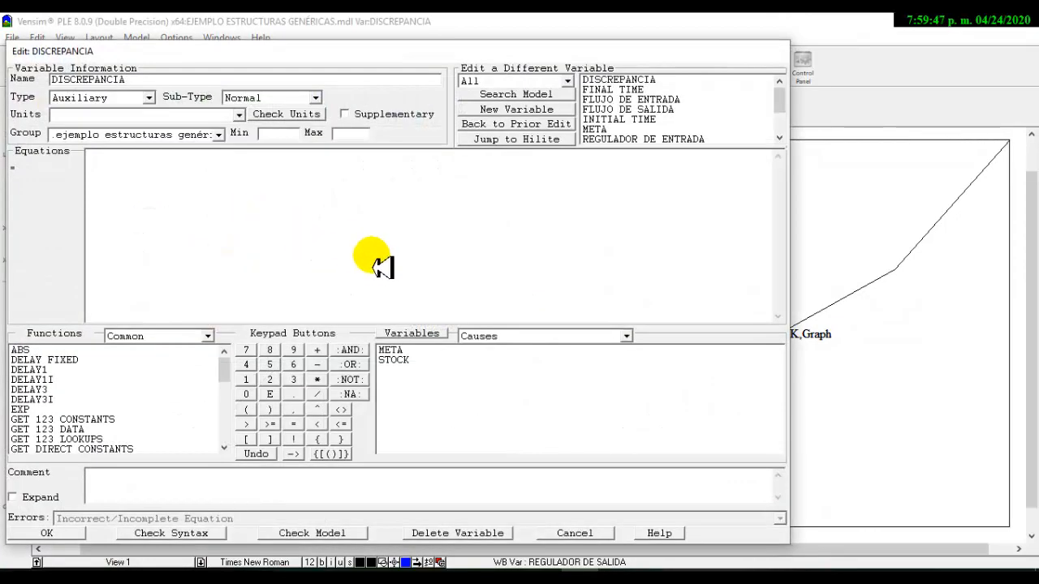
click(397, 360)
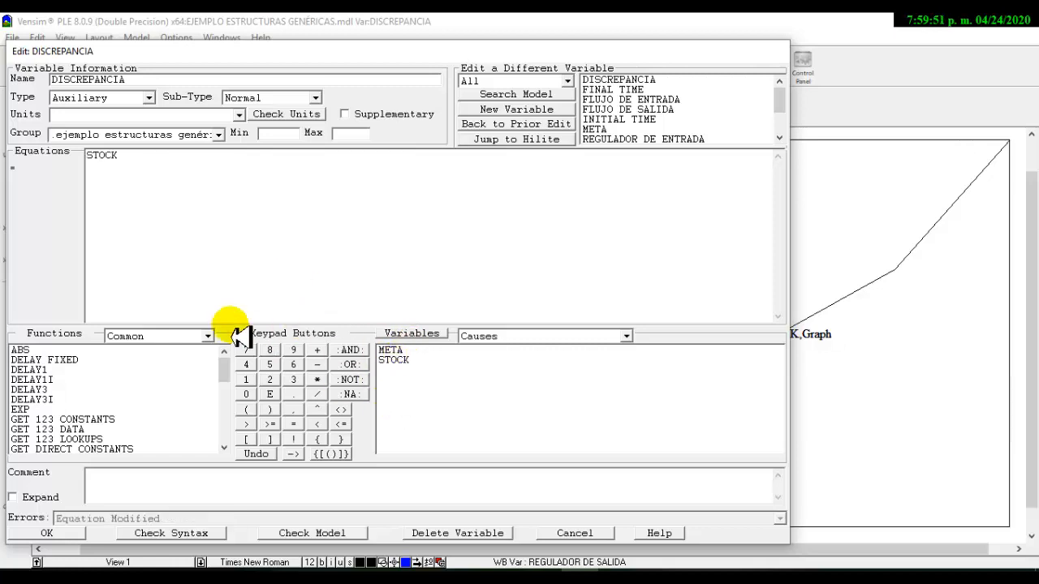
click(391, 351)
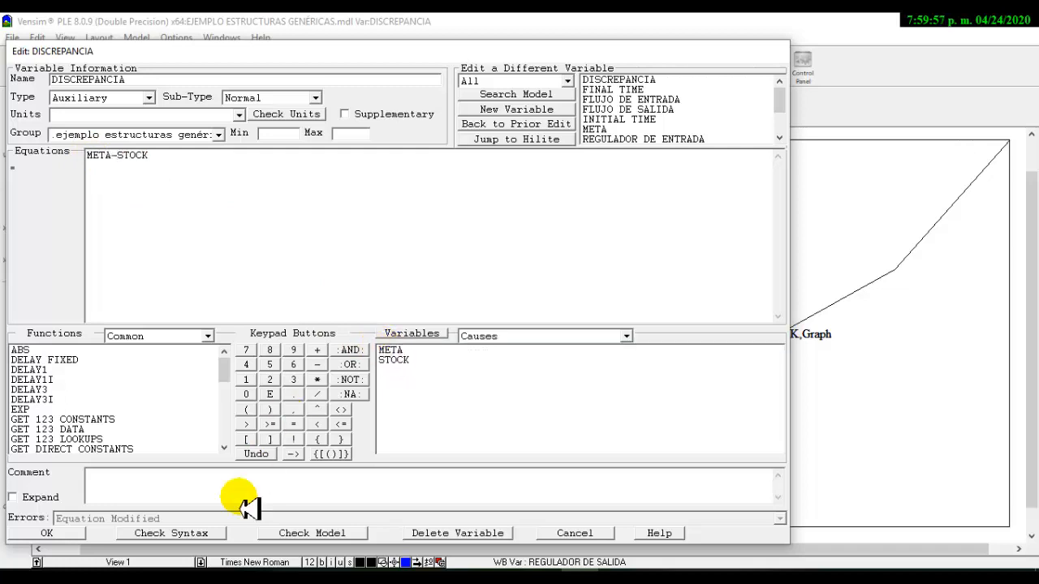
click(74, 535)
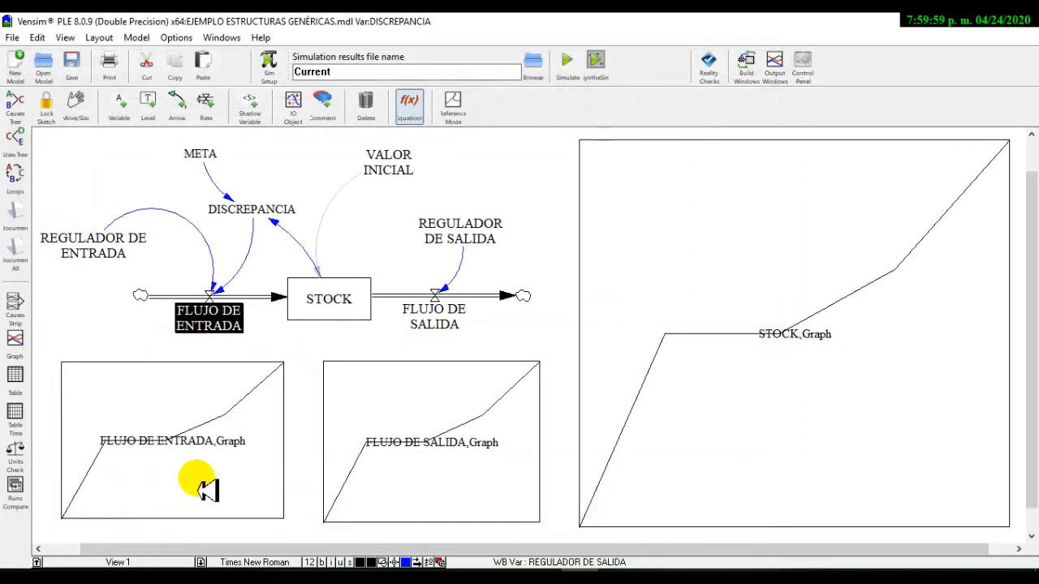
- Define FLUJO DE ENTRADA as REGULADOR DE ENTRADA*DISCREPANCIA and simulate the model, overwriting the Current dataset
click(226, 329)
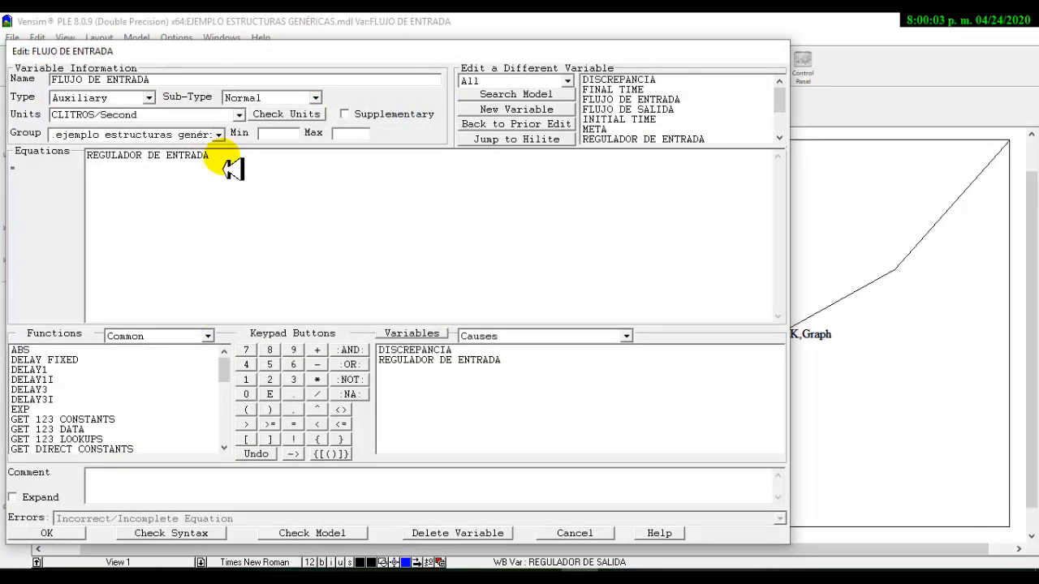
click(316, 379)
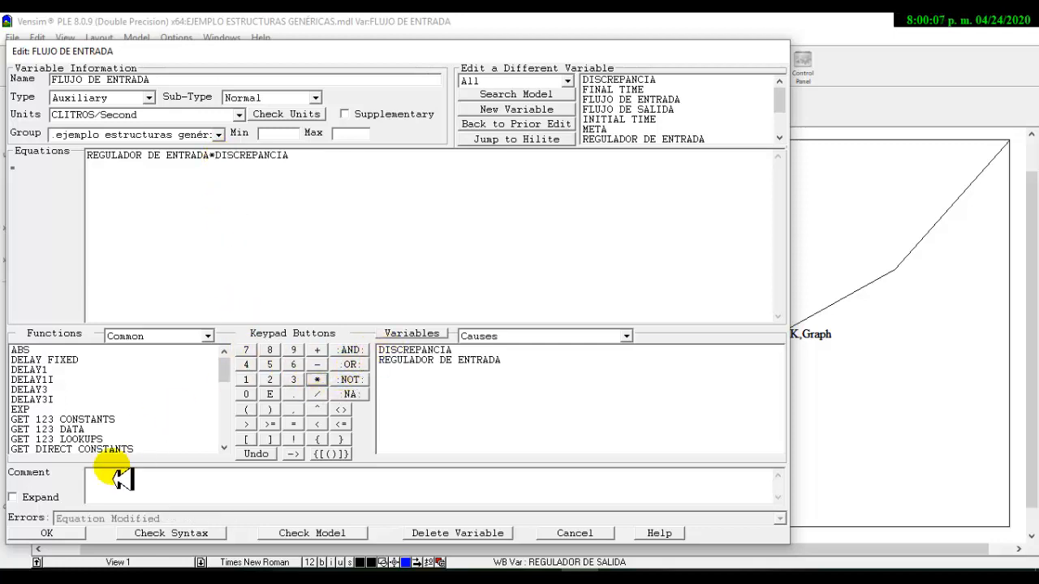
click(49, 533)
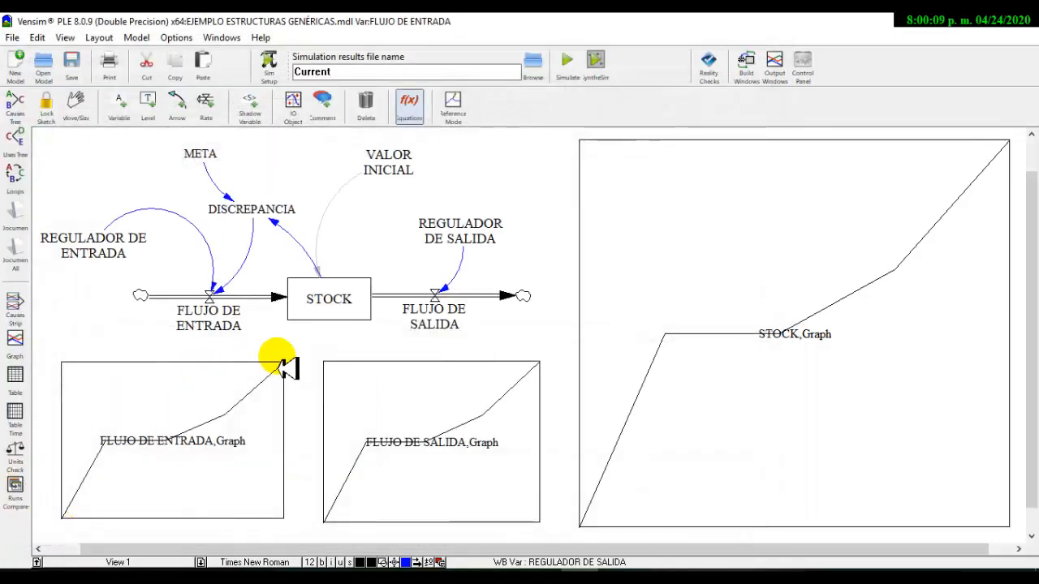
click(581, 71)
click(527, 354)
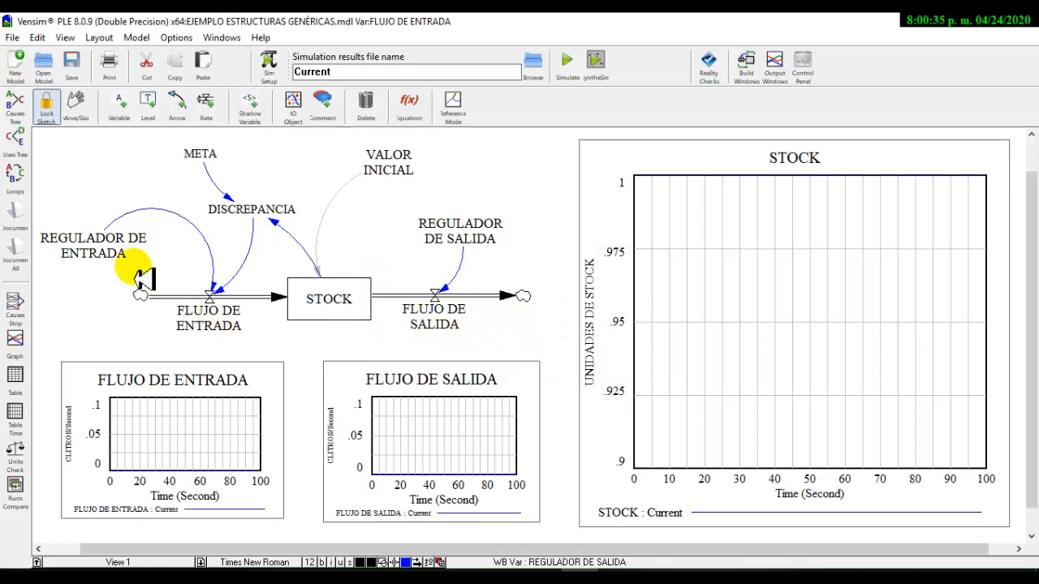
- Set REGULADOR DE ENTRADA to 0.5 and rerun the simulation, overwriting the Current dataset
click(408, 99)
click(96, 258)
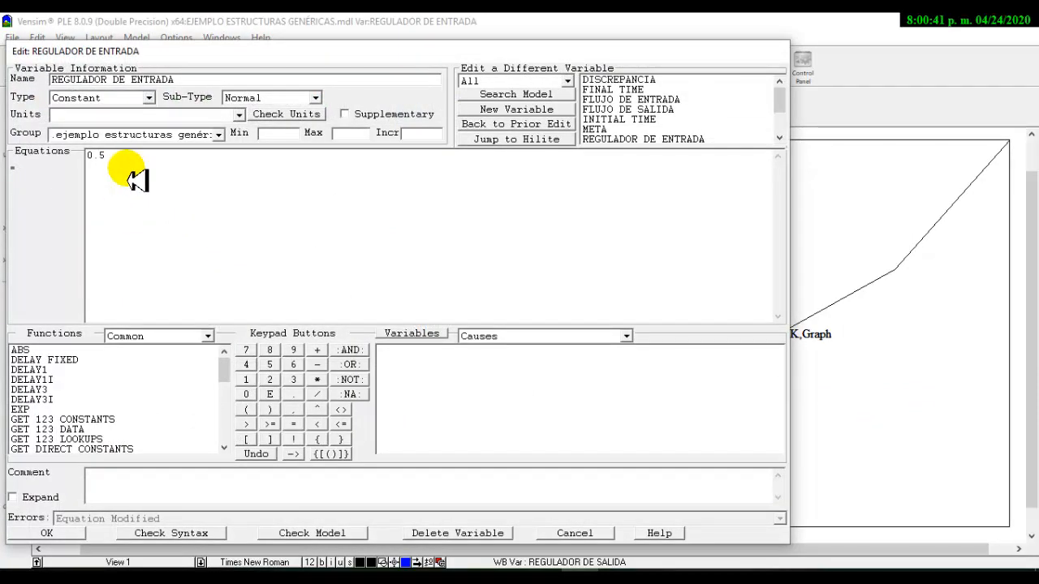
click(46, 533)
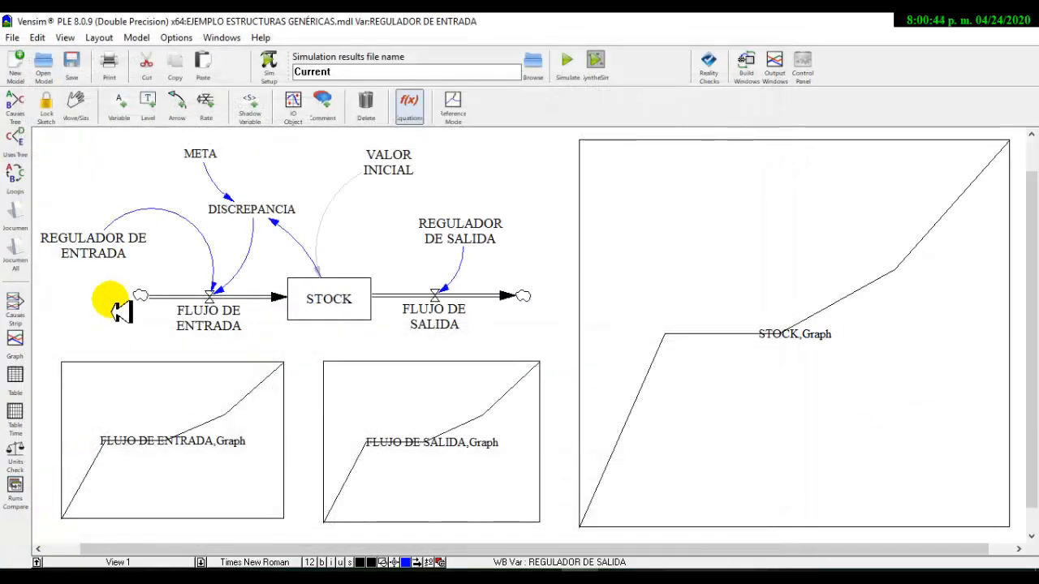
click(568, 72)
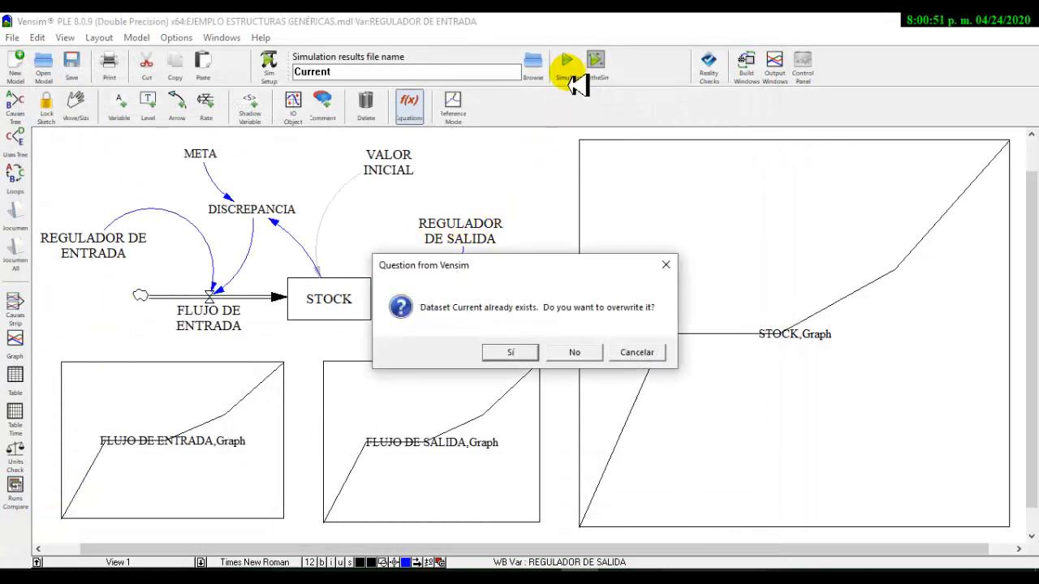
click(523, 354)
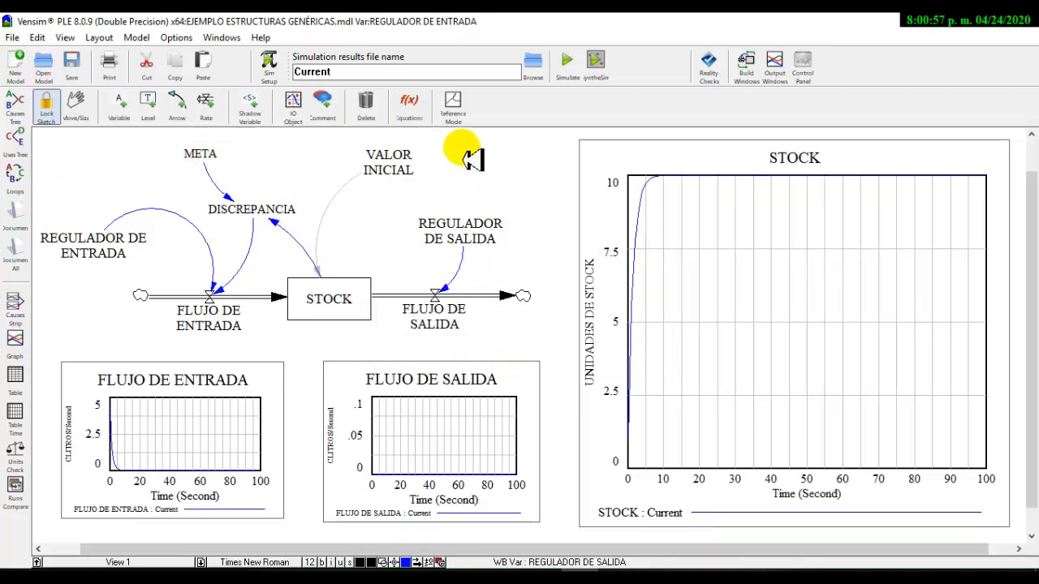
- In a SyntheSim run that overwrites the Current dataset, raise META to 30 and lower REGULADOR DE ENTRADA to .075
click(595, 65)
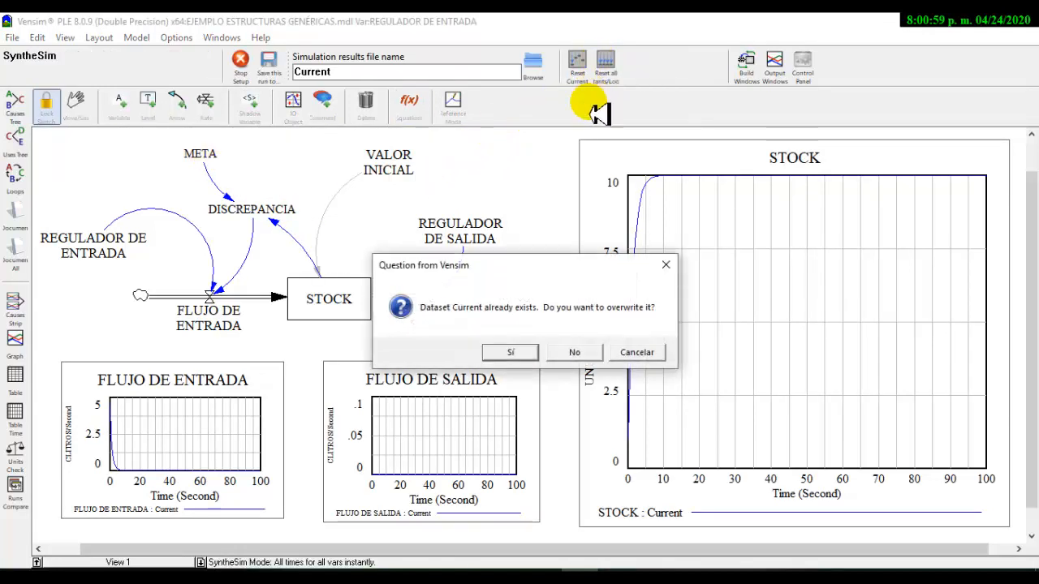
click(524, 352)
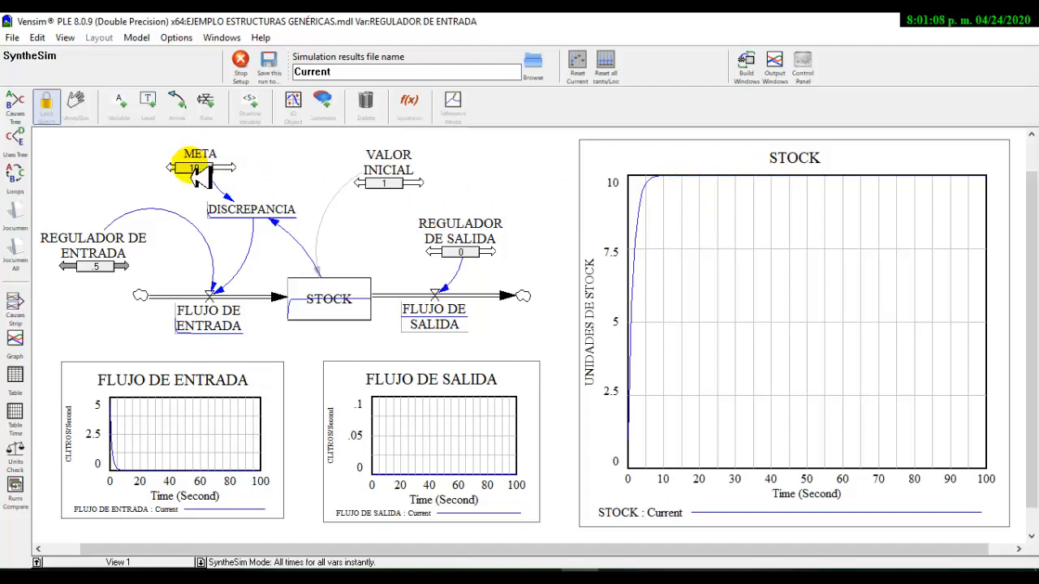
drag(194, 173, 215, 180)
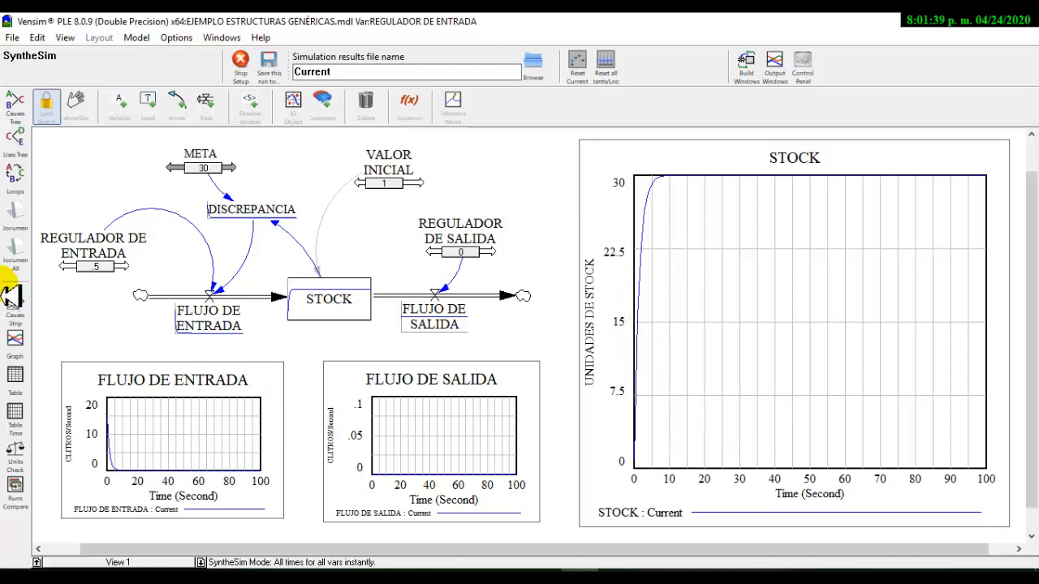
click(102, 270)
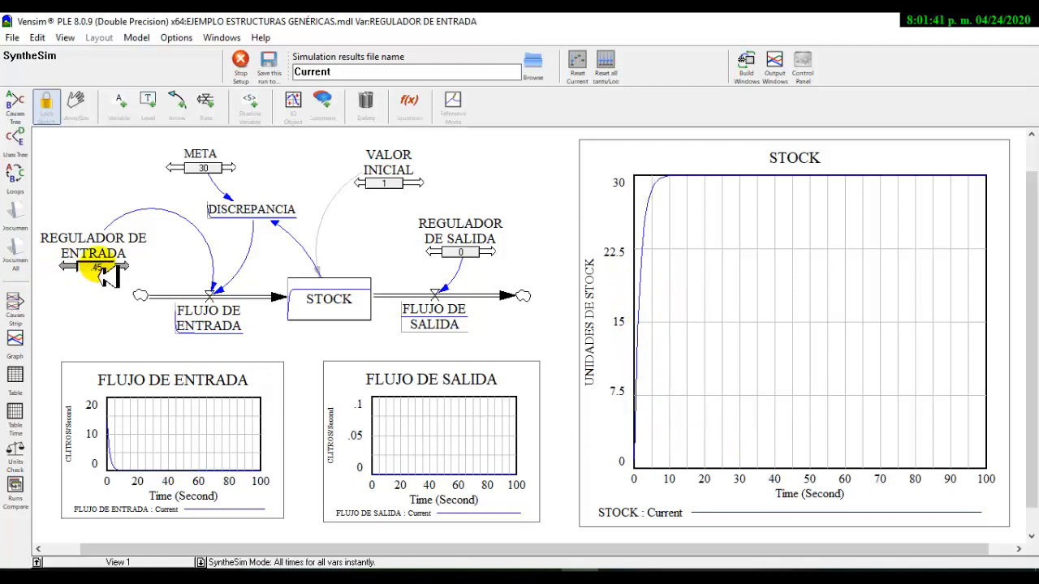
drag(102, 273, 100, 275)
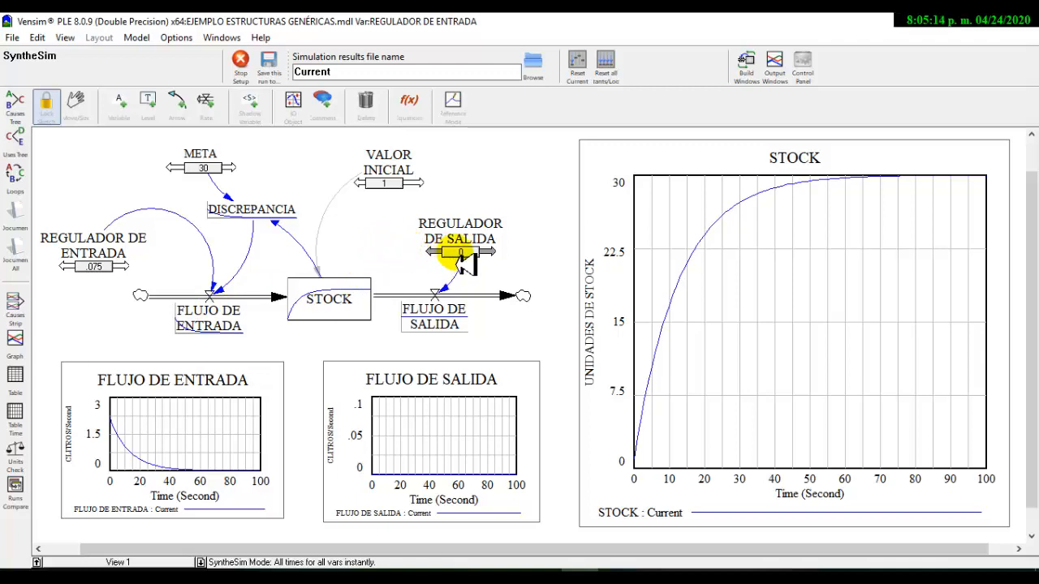
- Vary REGULADOR DE SALIDA live through .75, 1, .175, -.275 and -.45, ending at -.5
drag(464, 259, 472, 261)
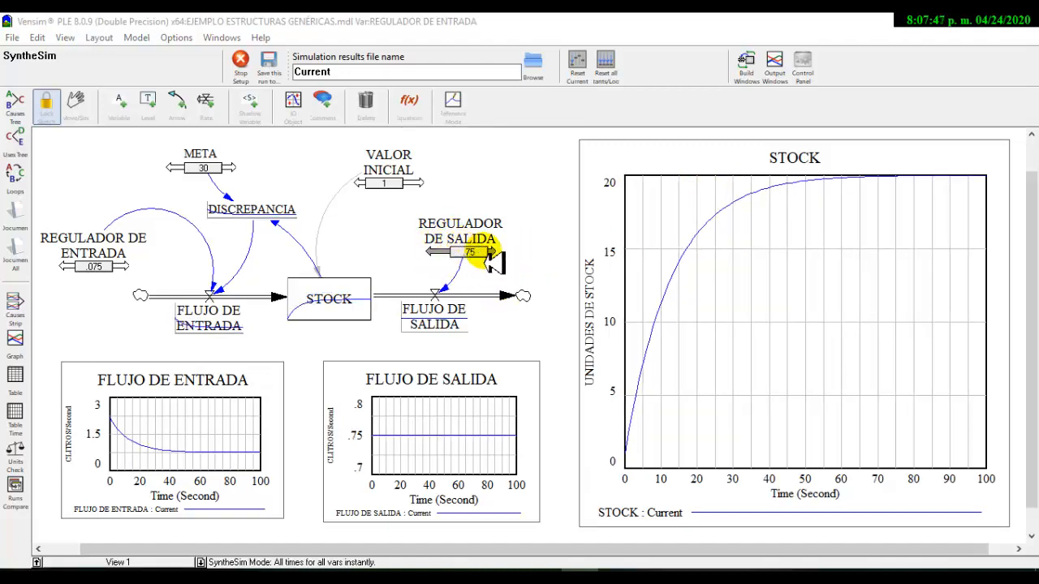
click(492, 252)
mouse_move(492, 258)
mouse_down()
mouse_move(468, 258)
mouse_move(497, 257)
mouse_up()
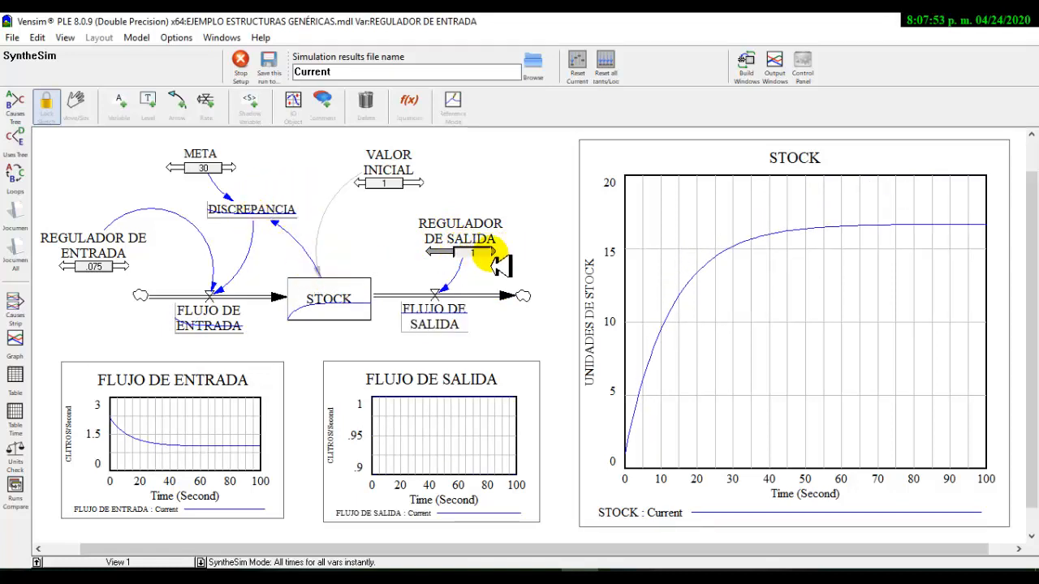
drag(497, 260, 476, 255)
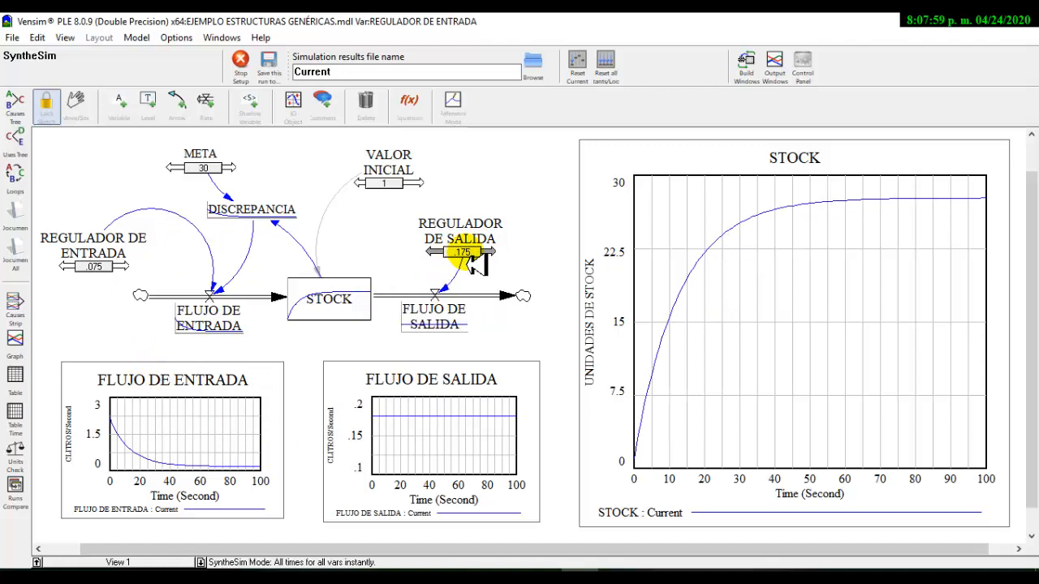
drag(469, 259, 458, 258)
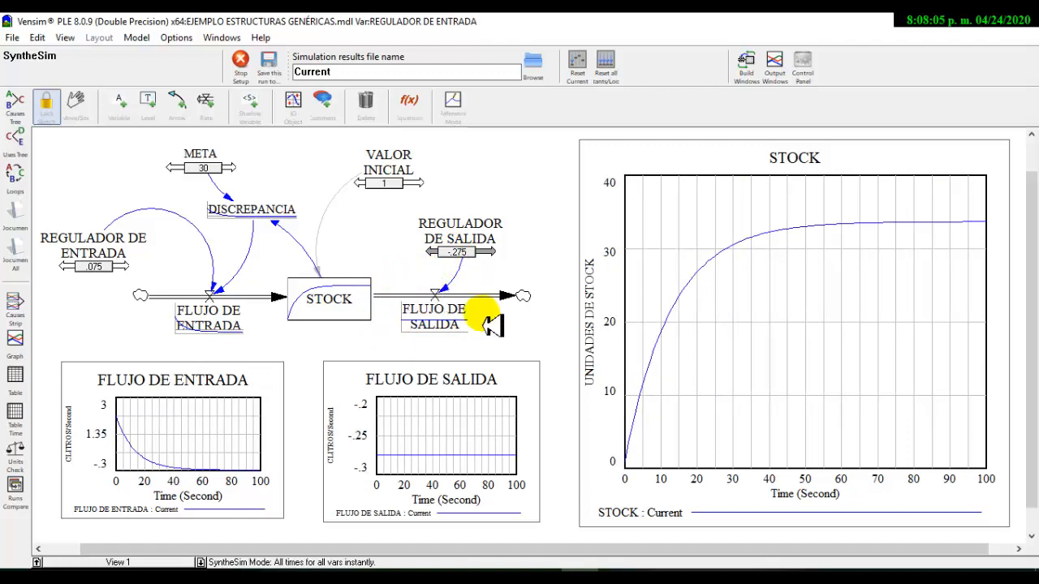
drag(467, 268, 445, 255)
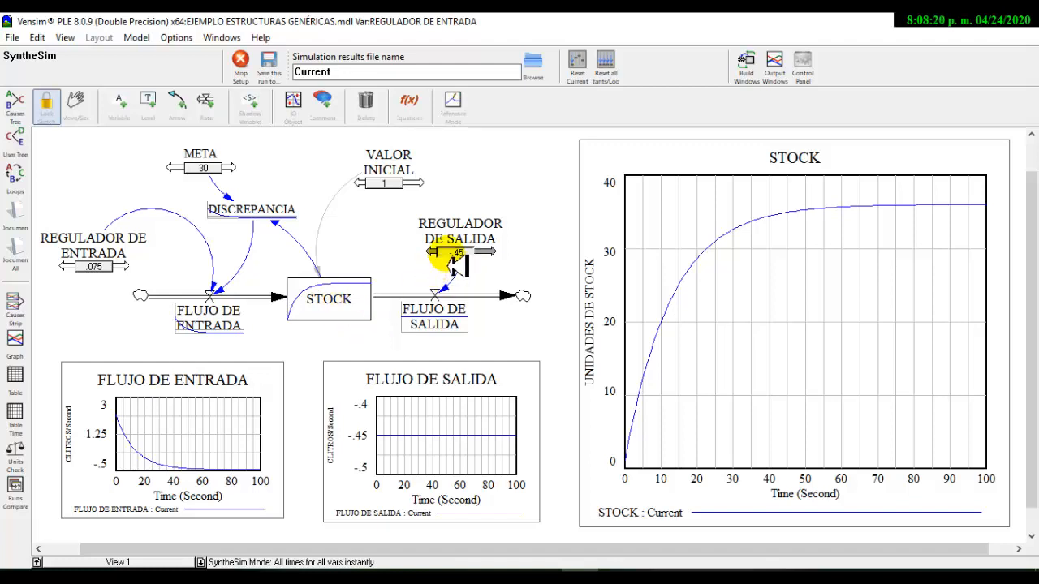
drag(451, 262, 449, 262)
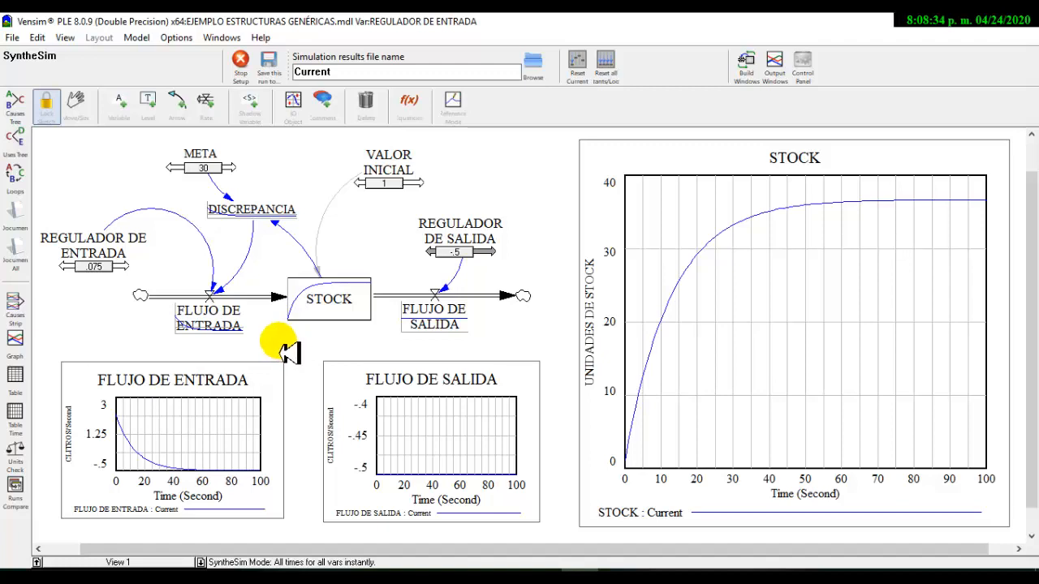
mouse_move(304, 310)
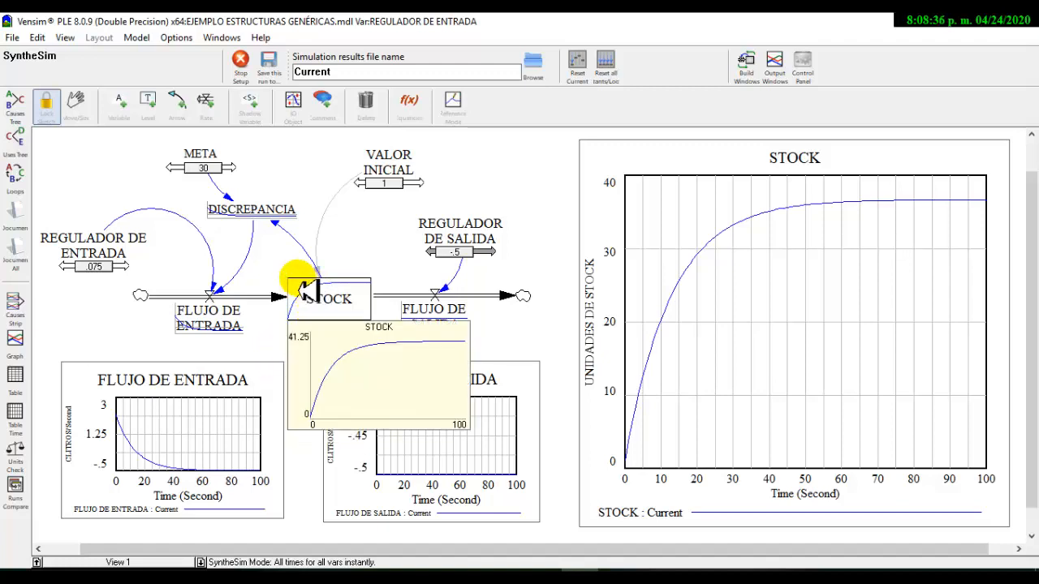
mouse_move(213, 316)
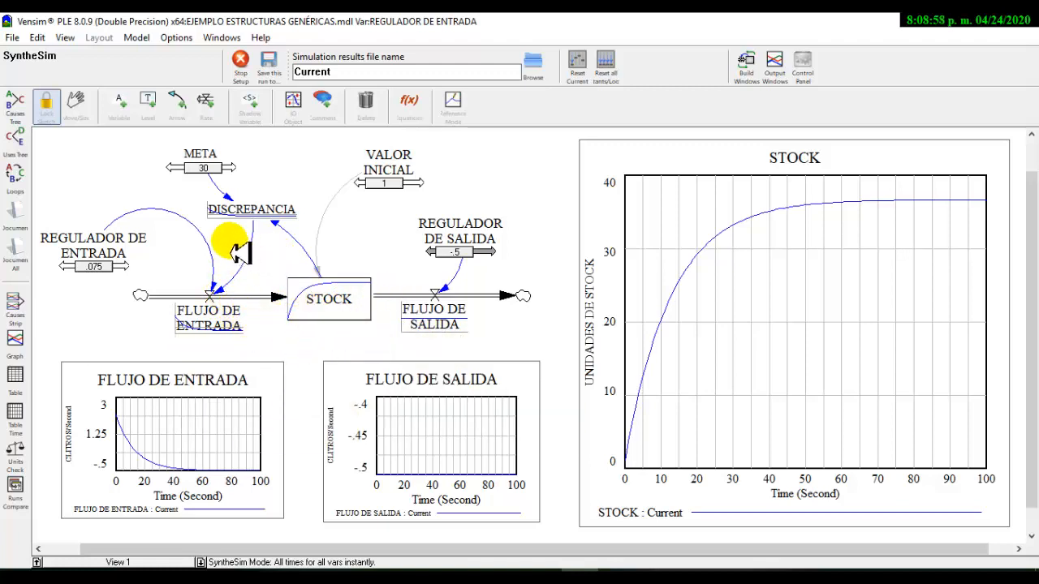
- Stop the SyntheSim run and delete the META and DISCREPANCIA variables from the sketch
click(240, 62)
click(366, 101)
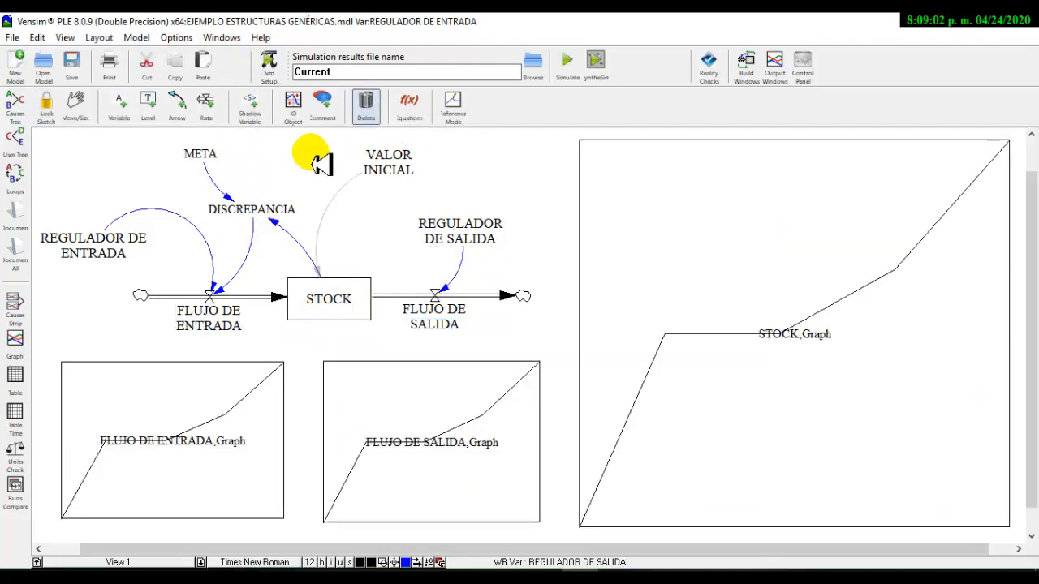
click(200, 158)
click(243, 213)
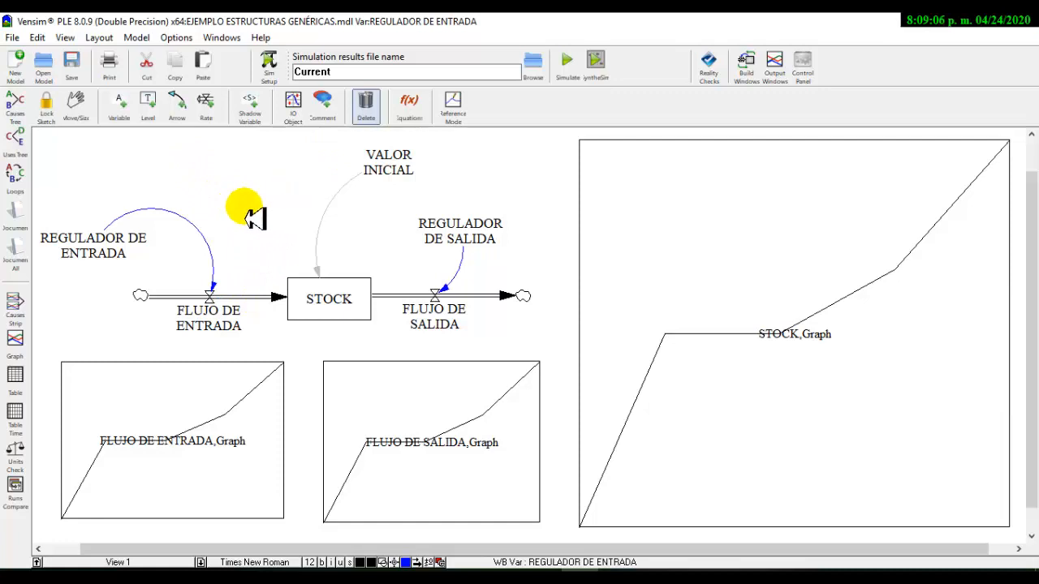
- Connect STOCK to FLUJO DE ENTRADA and to FLUJO DE SALIDA with curved arrows arching above the flows
click(177, 104)
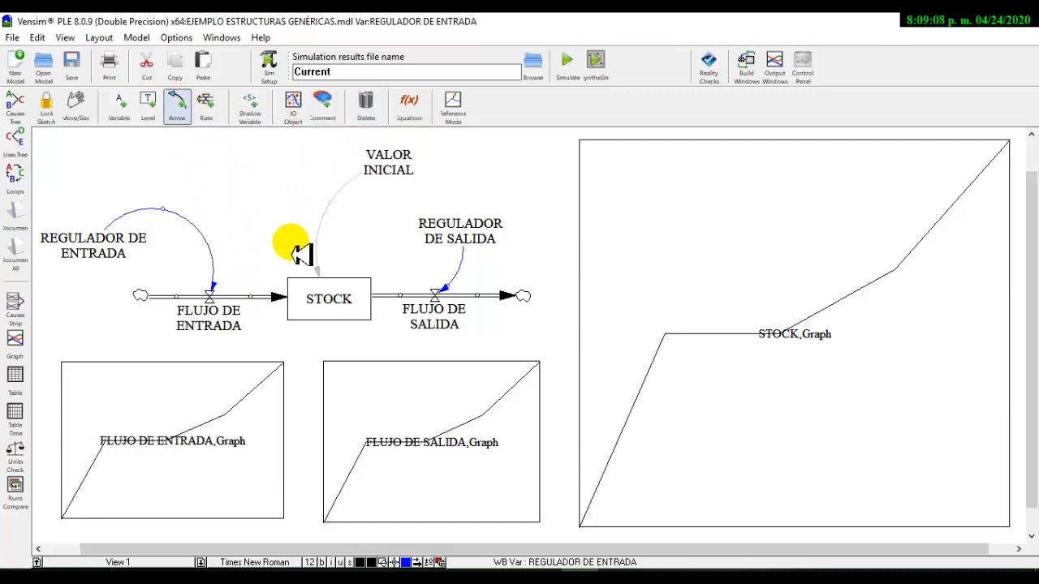
click(321, 297)
click(253, 256)
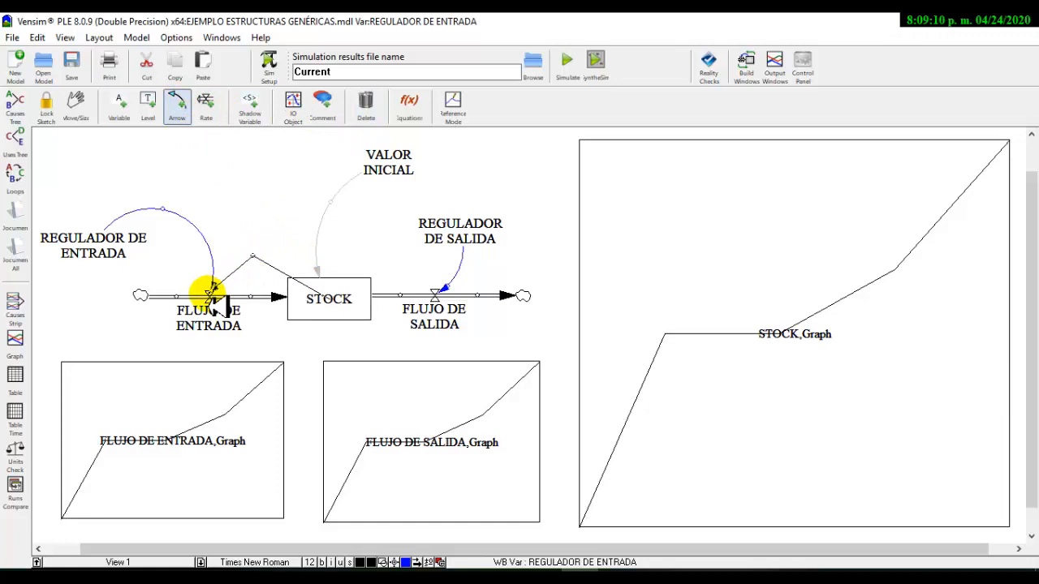
click(211, 292)
click(337, 297)
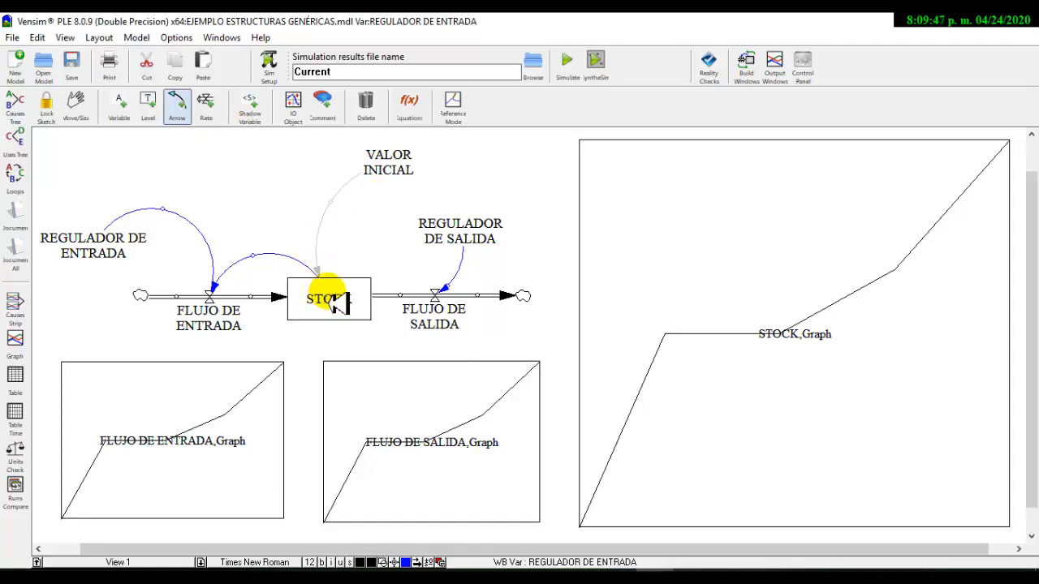
click(333, 300)
click(381, 252)
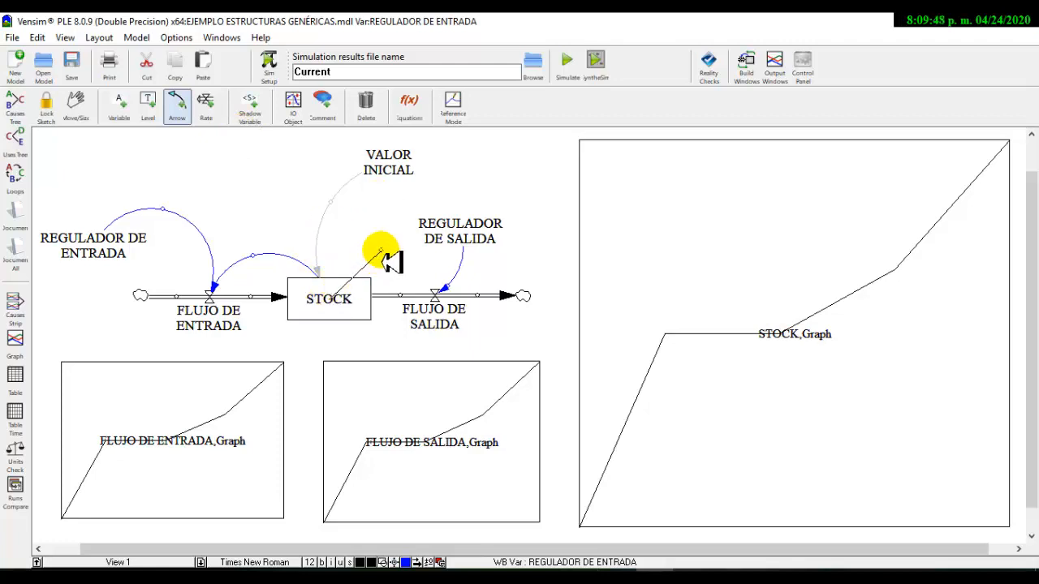
click(438, 290)
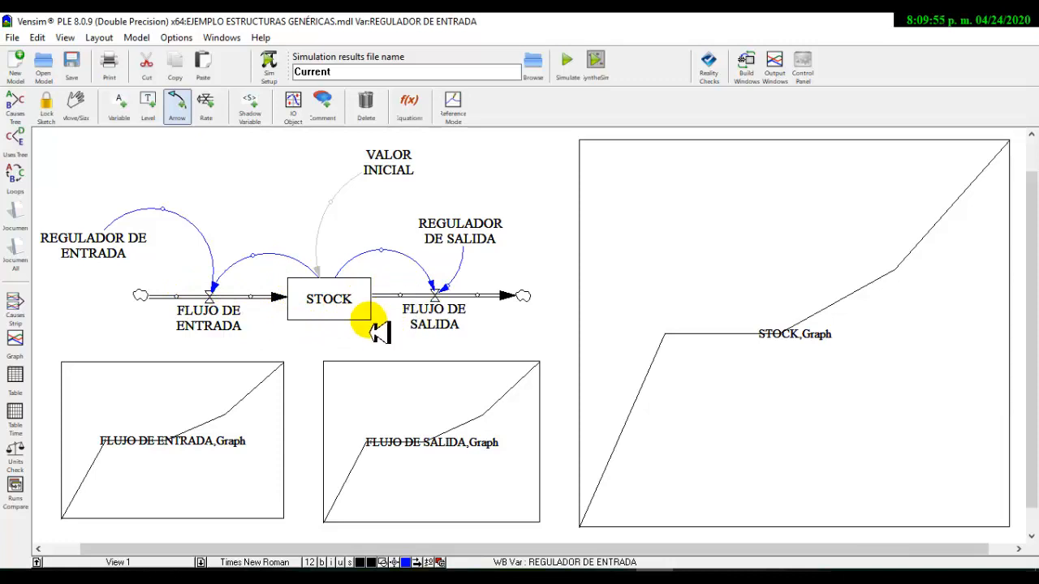
- Set the FLUJO DE ENTRADA equation to REGULADOR DE ENTRADA*STOCK and the FLUJO DE SALIDA equation to REGULADOR DE SALIDA*STOCK
click(409, 101)
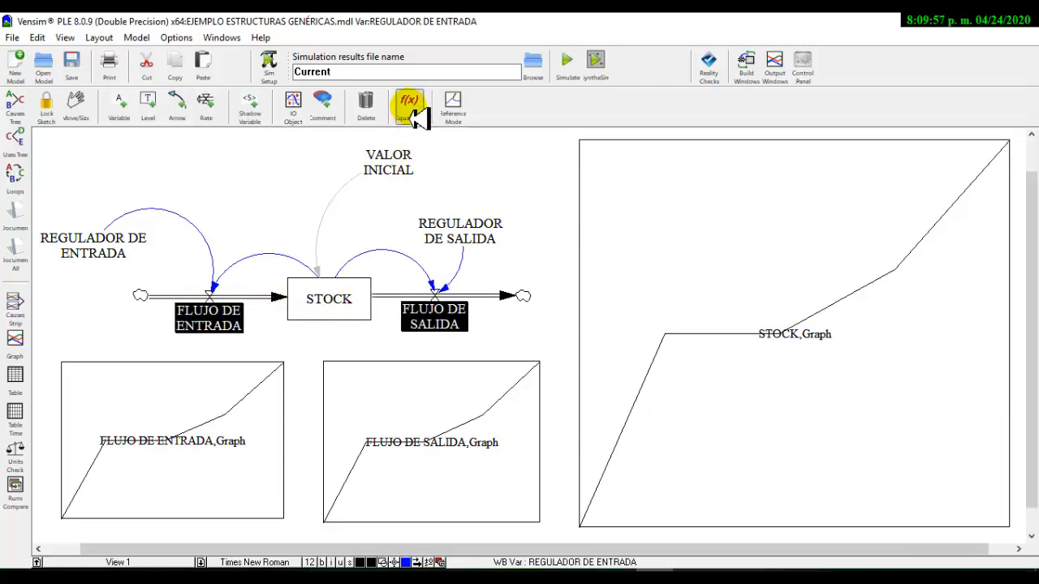
click(218, 335)
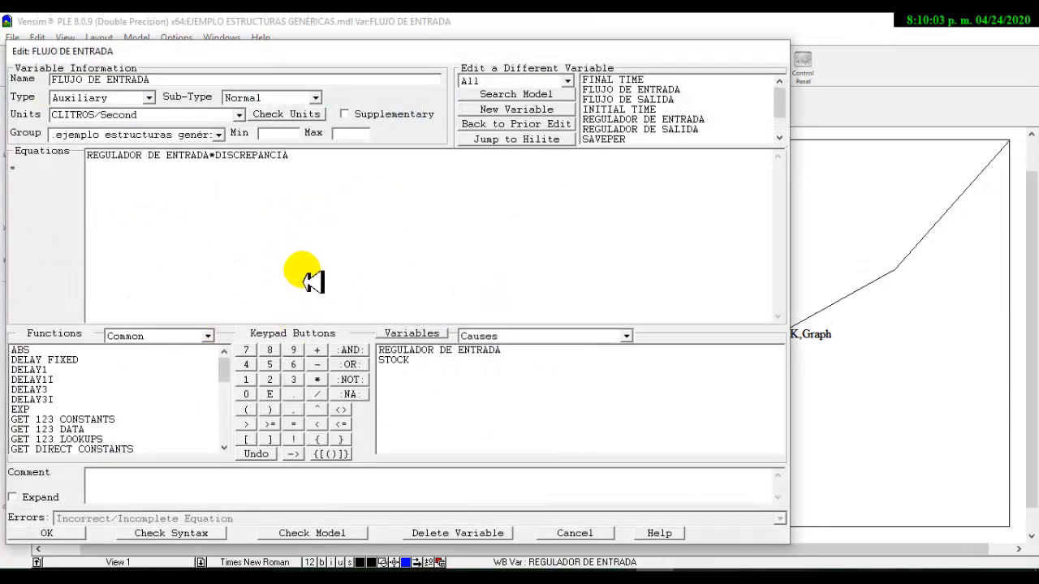
drag(292, 156, 215, 162)
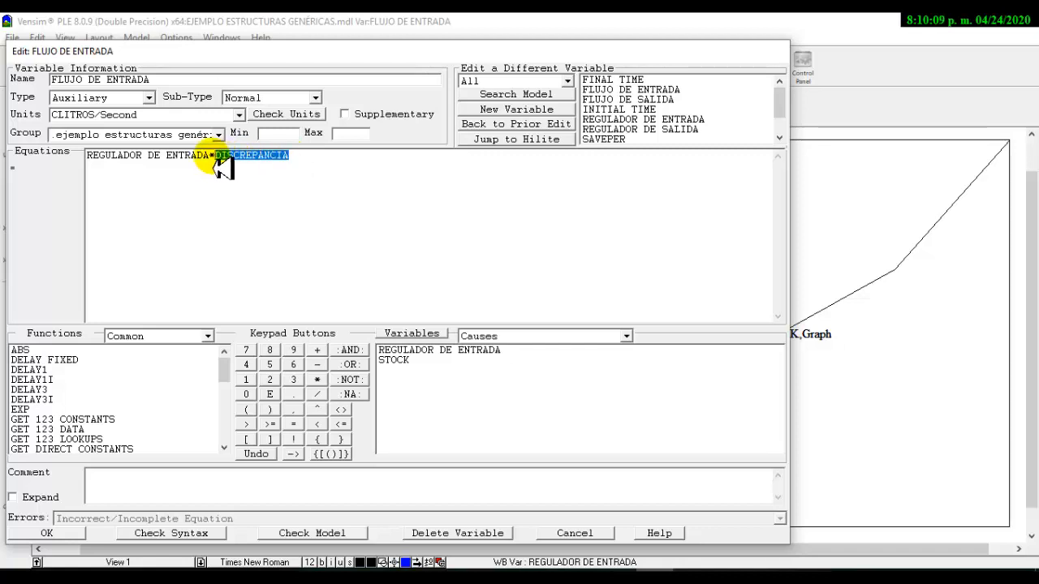
key(Delete)
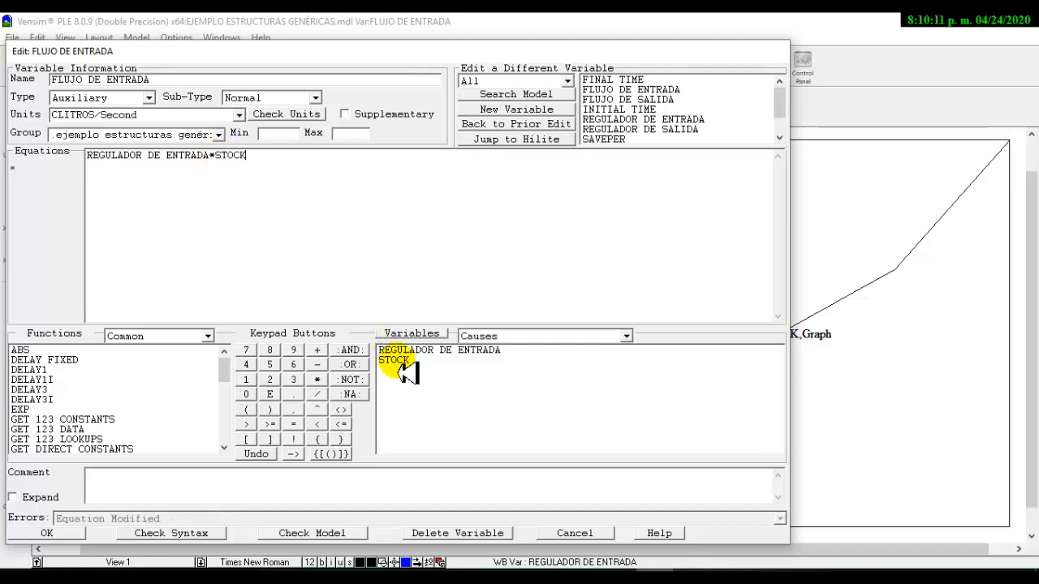
click(68, 540)
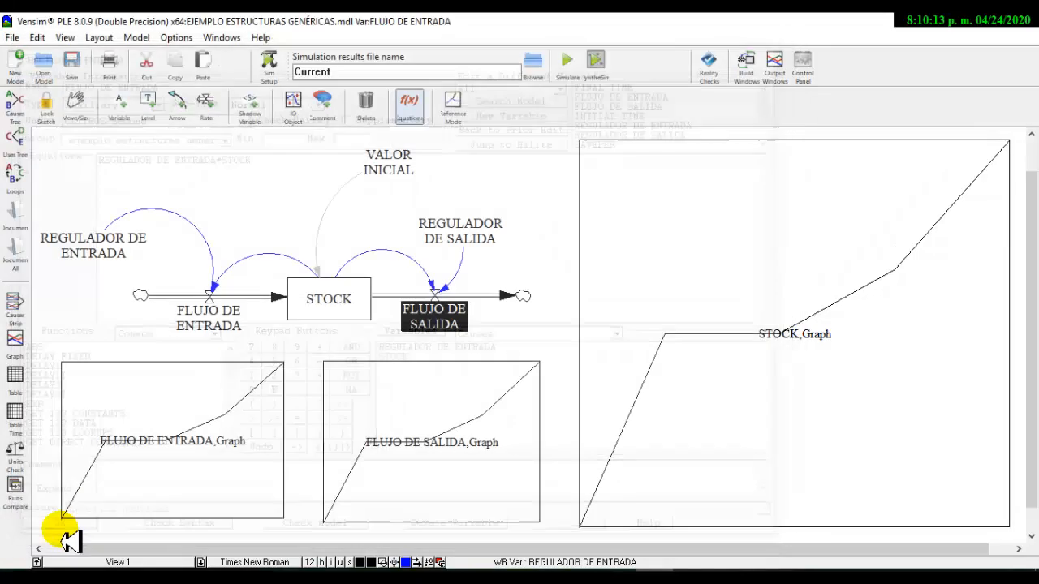
click(464, 326)
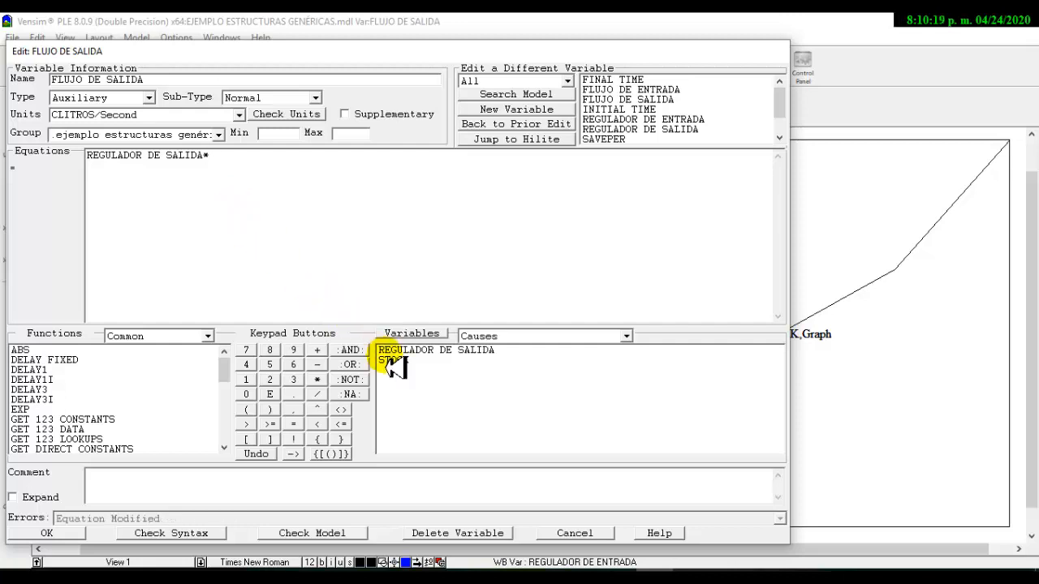
click(65, 534)
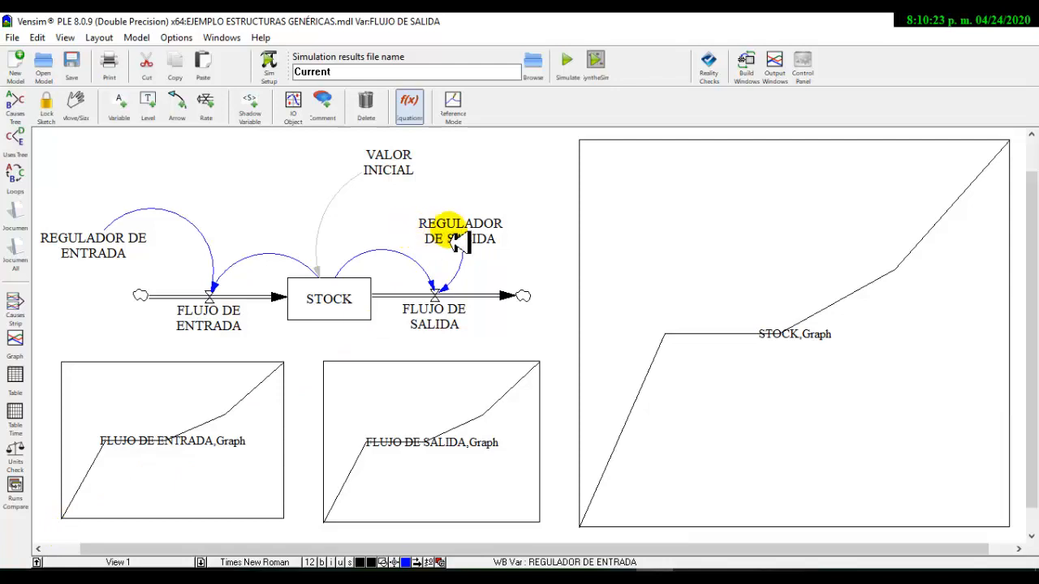
- Simulate the model and start a SyntheSim run, overwriting the Current dataset both times
click(568, 64)
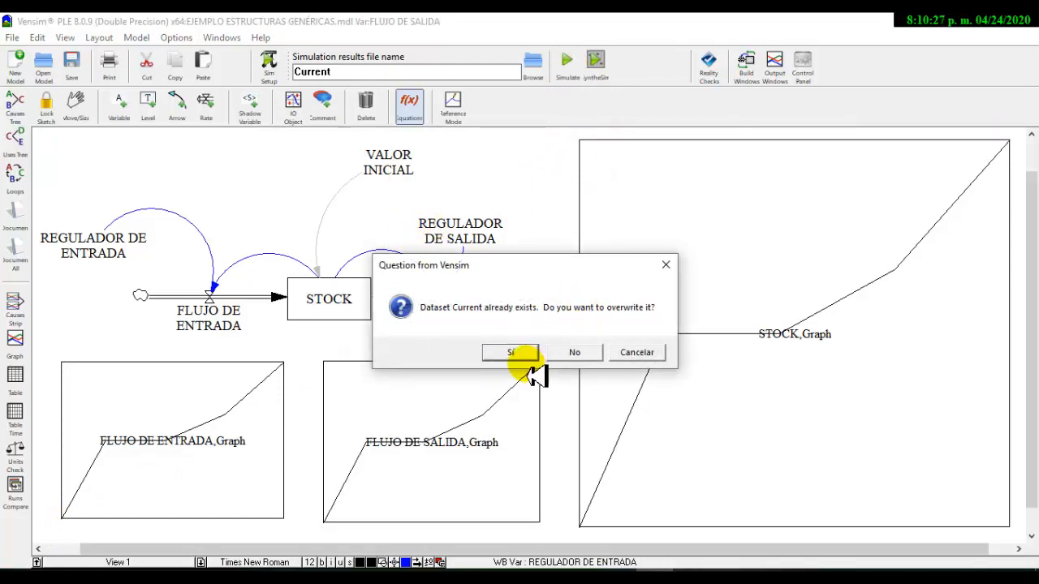
click(511, 352)
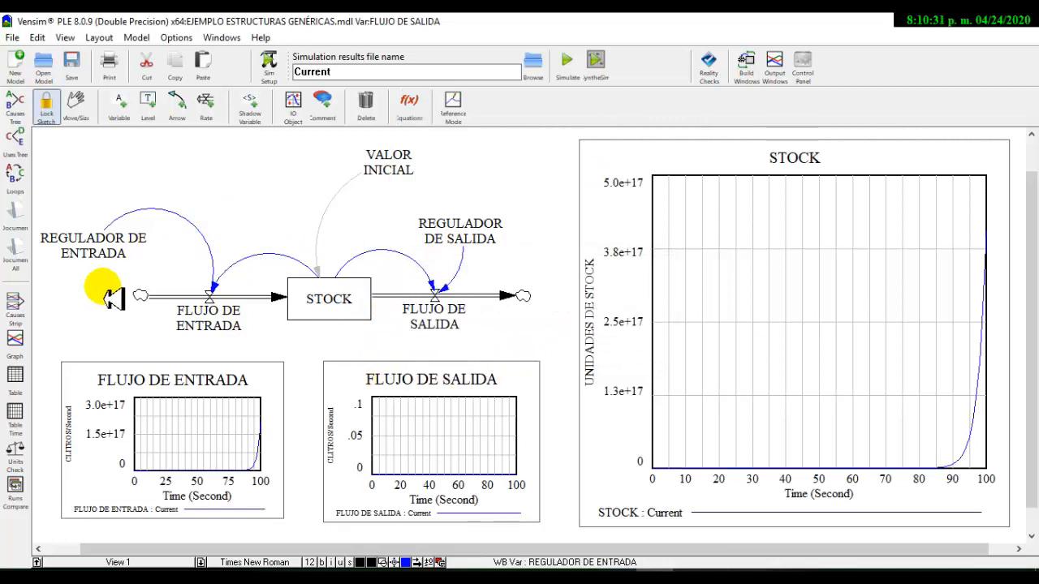
click(595, 63)
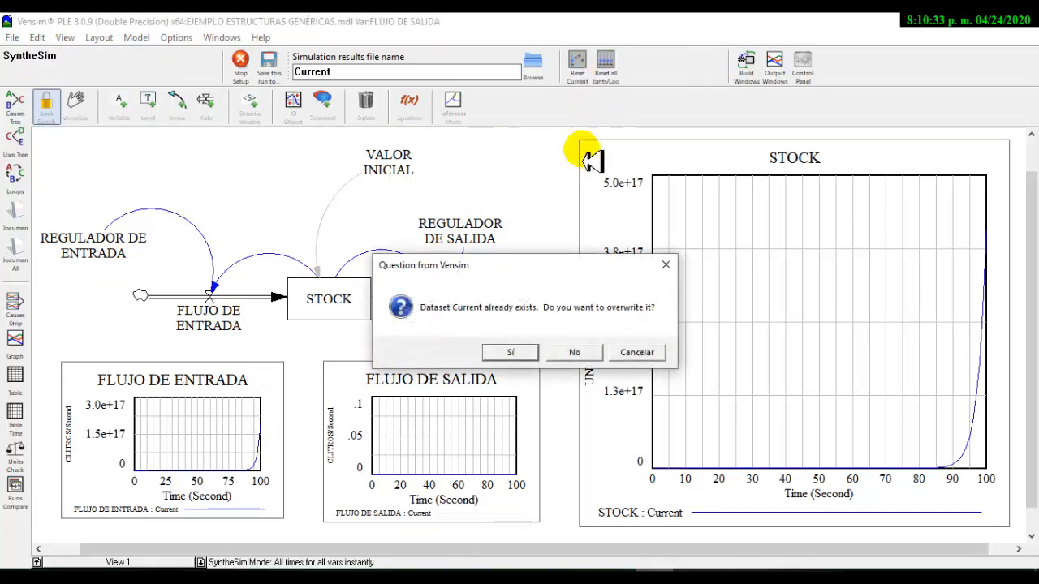
click(515, 352)
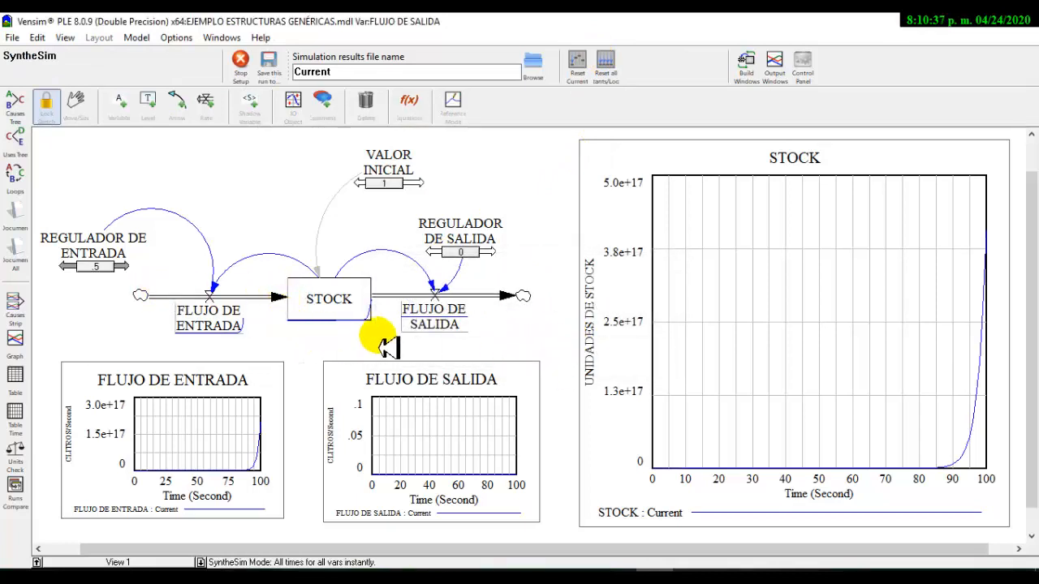
- Raise REGULADOR DE SALIDA live through .1 and .85 to 1, and vary REGULADOR DE ENTRADA to 3, ending at 1.05
drag(465, 260, 473, 262)
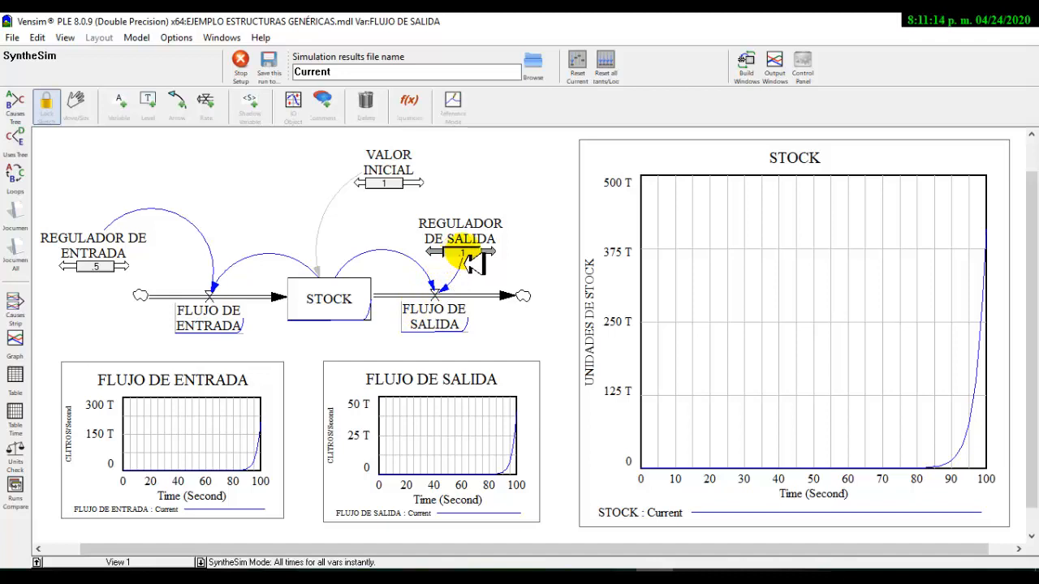
drag(469, 256, 490, 256)
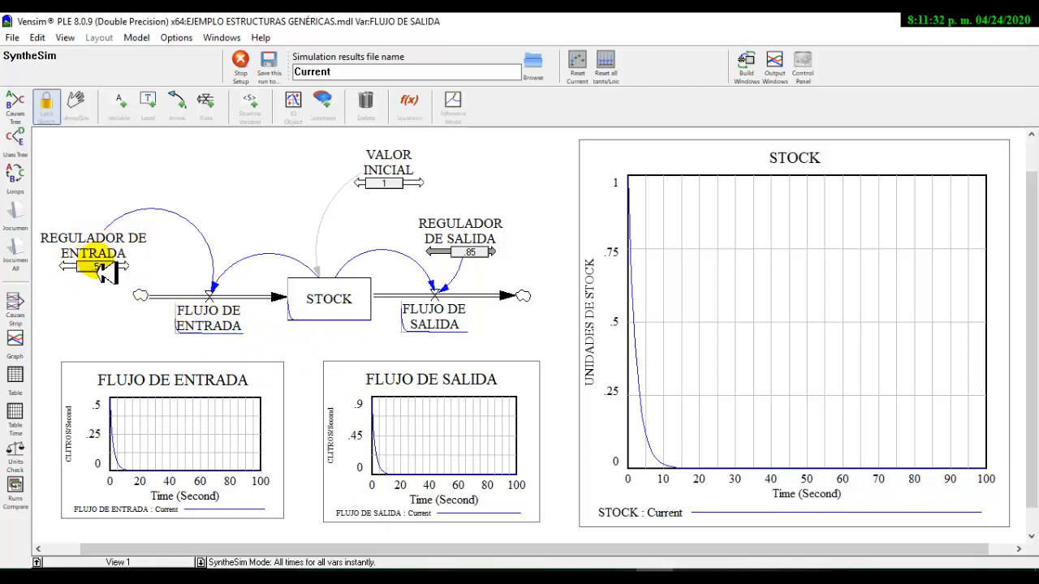
drag(92, 267, 156, 269)
drag(454, 266, 544, 265)
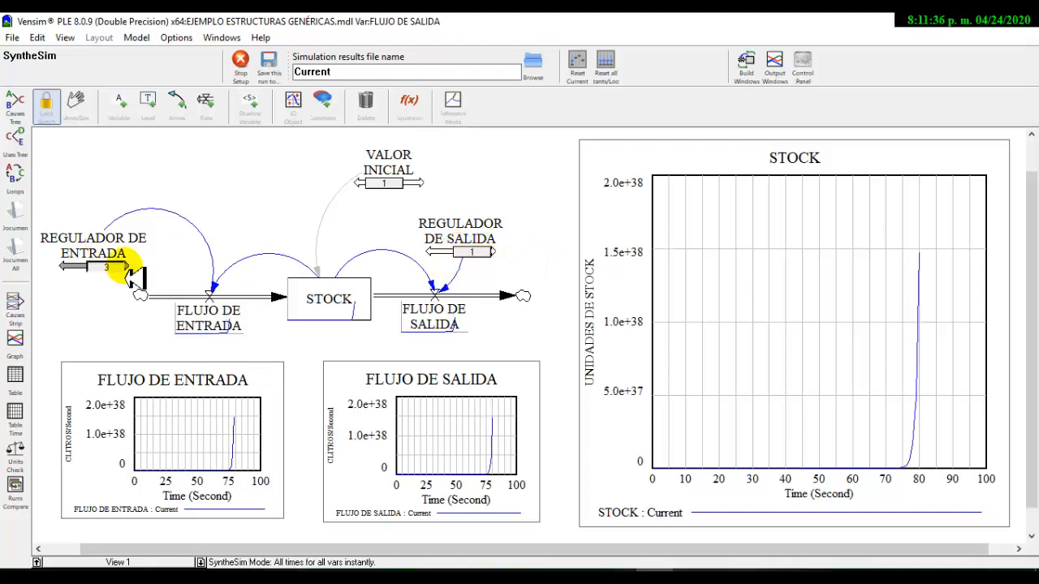
mouse_move(130, 272)
mouse_down()
mouse_move(100, 274)
mouse_move(115, 280)
mouse_up()
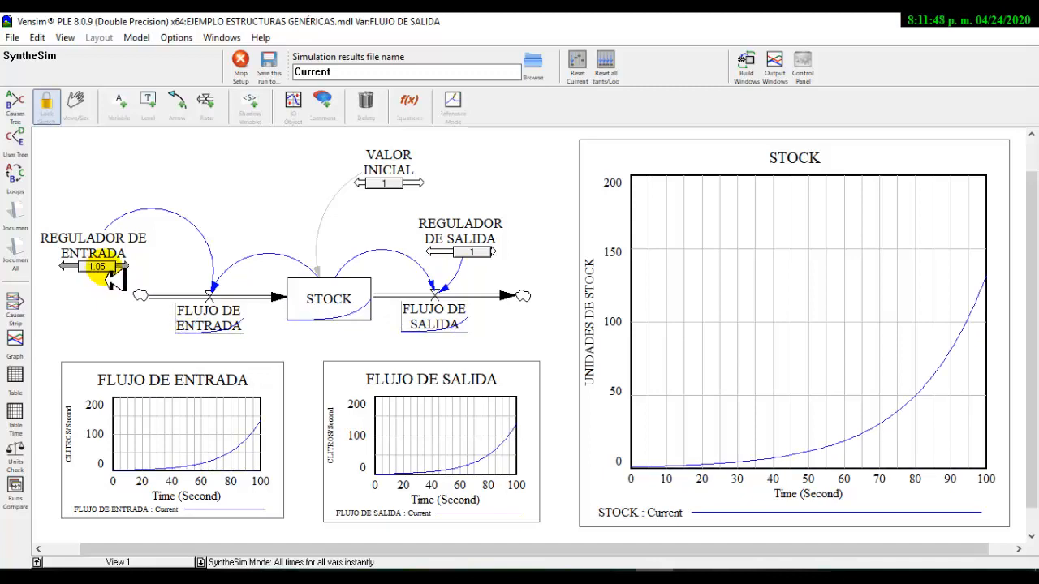
- Stop the SyntheSim run and set the REGULADOR DE ENTRADA constant to 0 in its equation
click(238, 63)
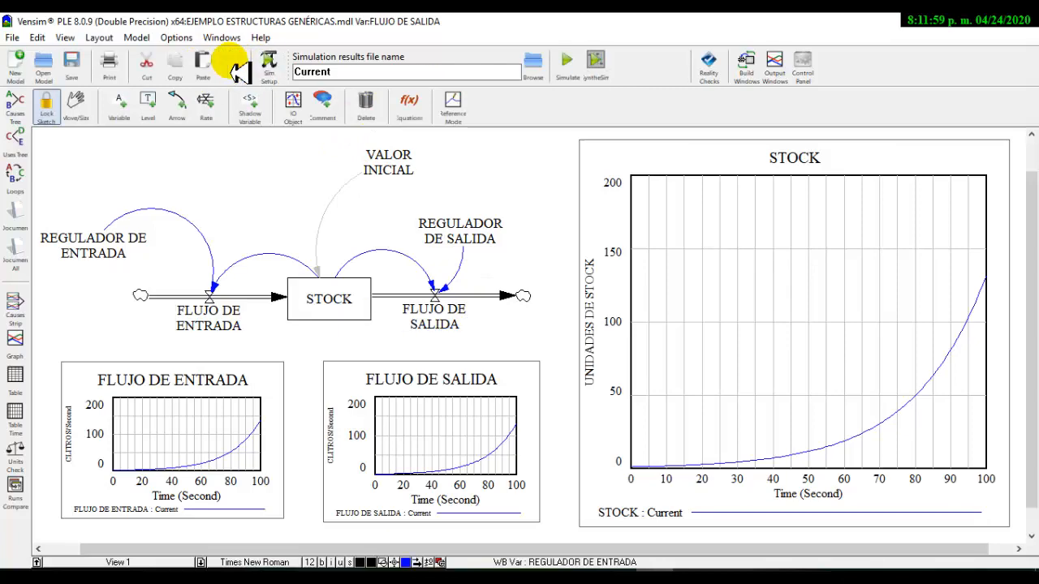
click(409, 101)
click(83, 258)
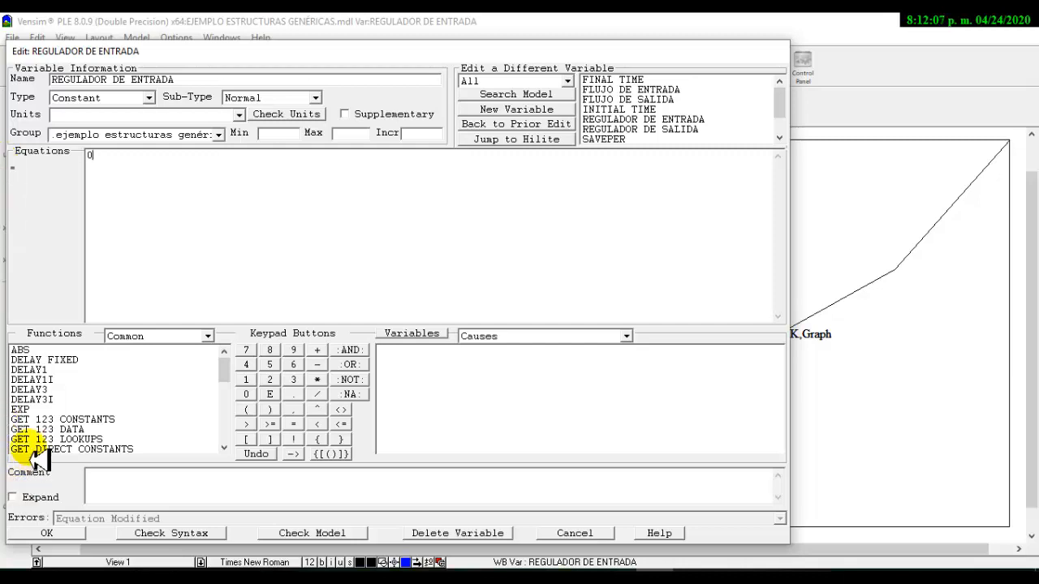
click(74, 534)
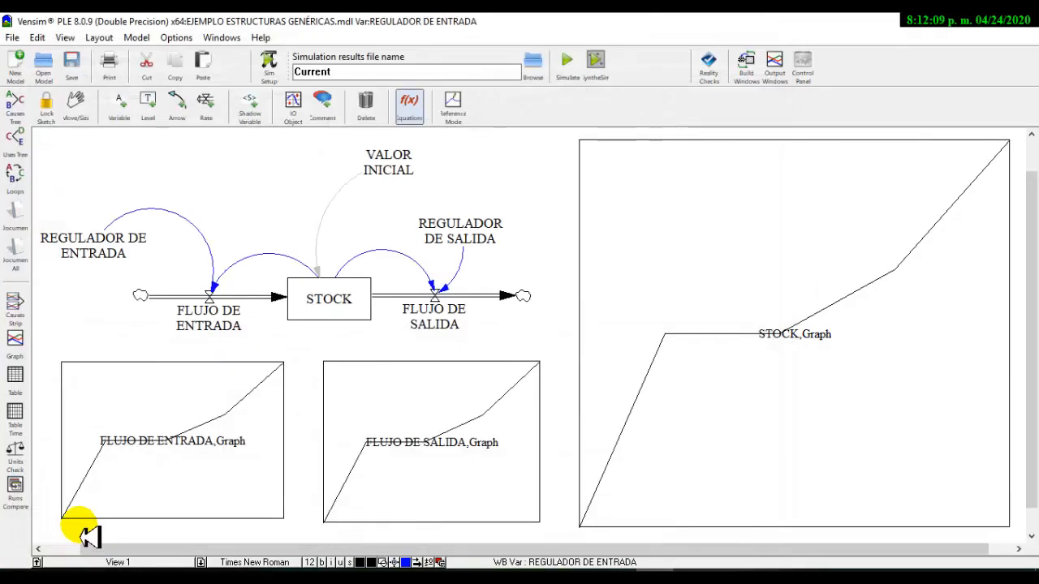
- Start a SyntheSim run and raise both REGULADOR DE SALIDA and REGULADOR DE ENTRADA to 1
click(596, 64)
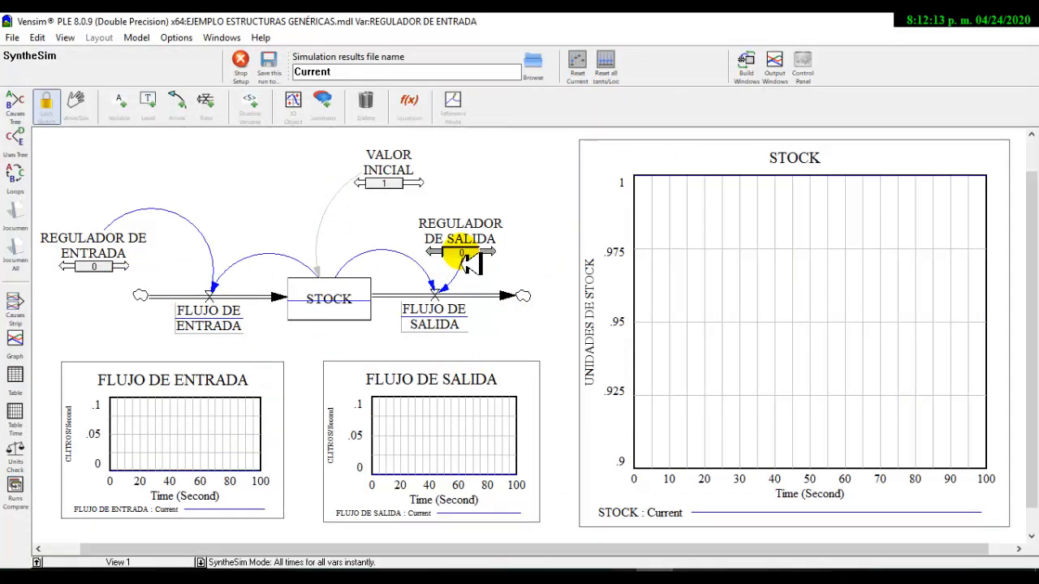
drag(463, 253, 497, 274)
drag(87, 264, 185, 280)
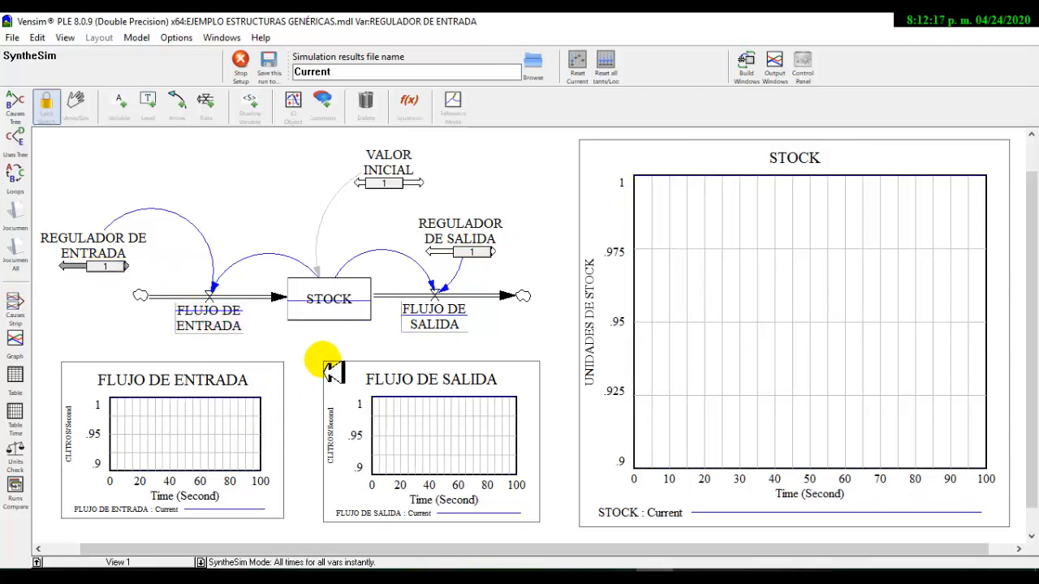
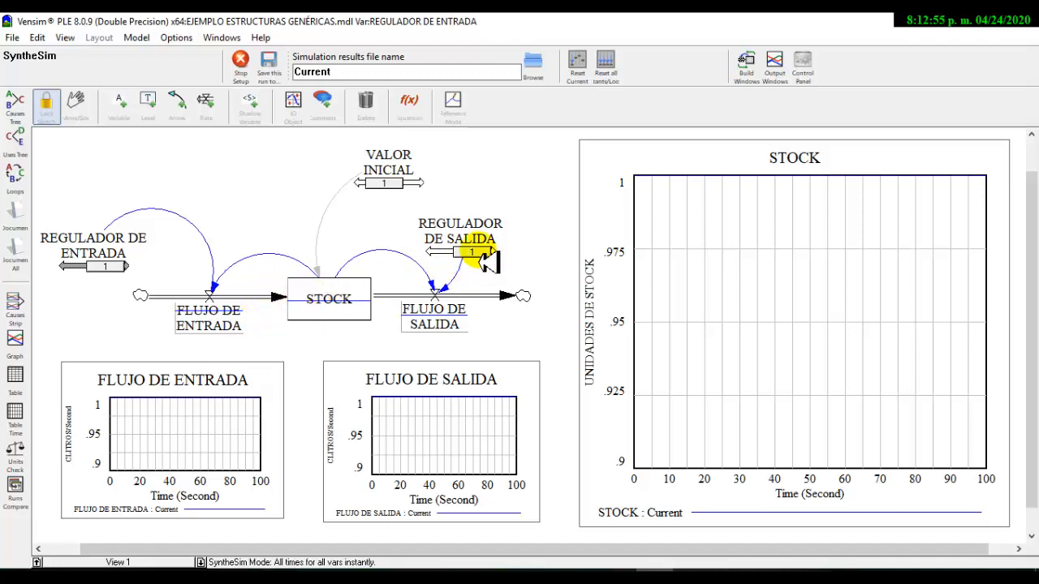
- Lower REGULADOR DE SALIDA to .925 and REGULADOR DE ENTRADA to .85, and raise VALOR INICIAL to 5
click(492, 253)
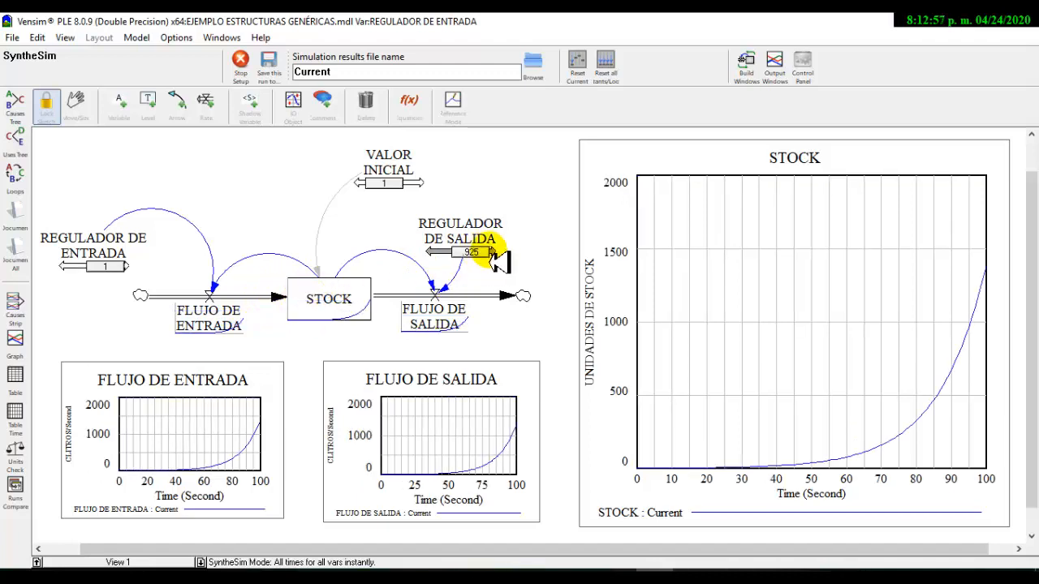
drag(124, 268, 120, 268)
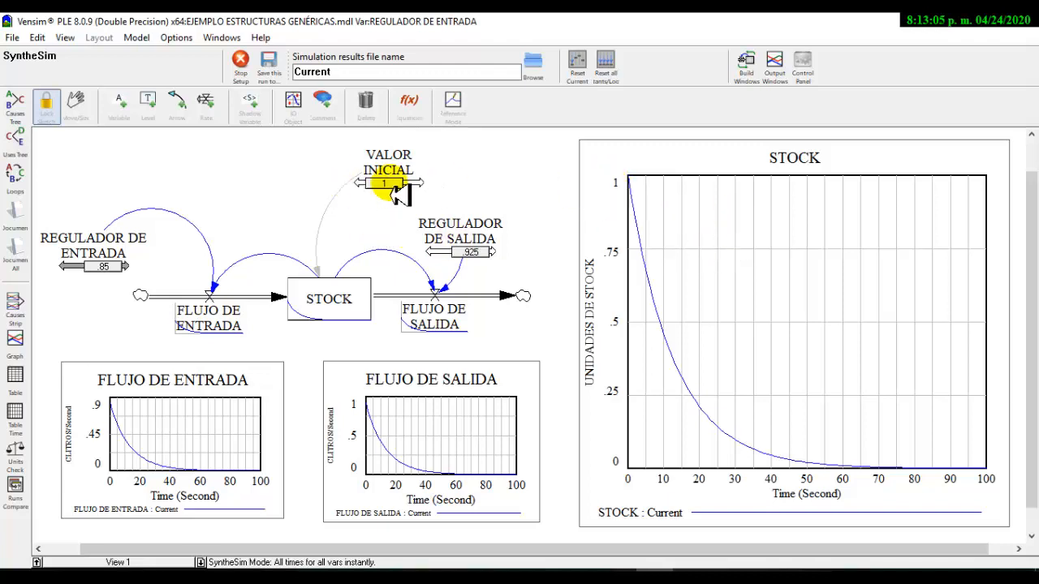
drag(392, 185, 566, 202)
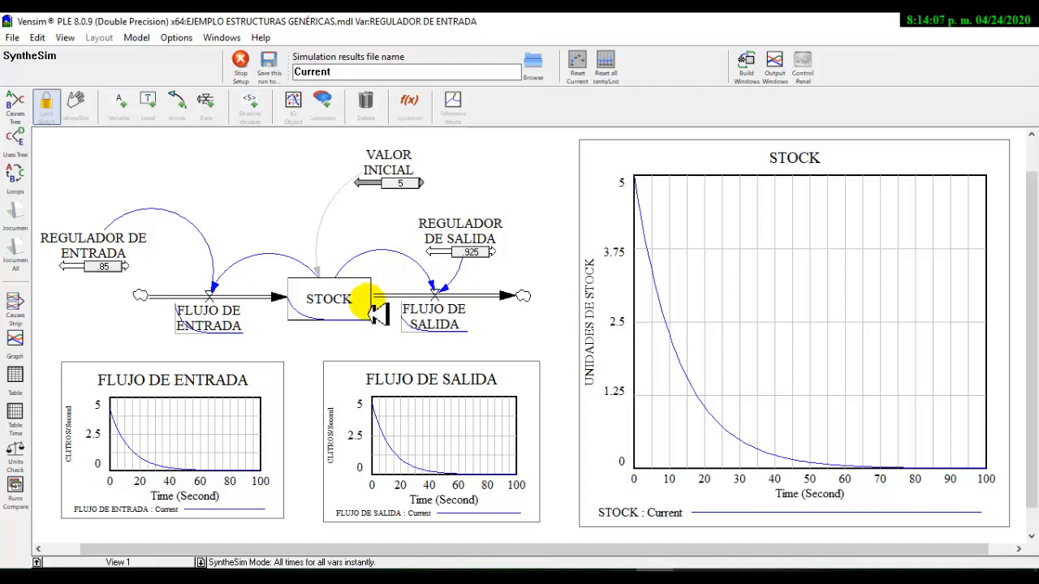
mouse_move(334, 317)
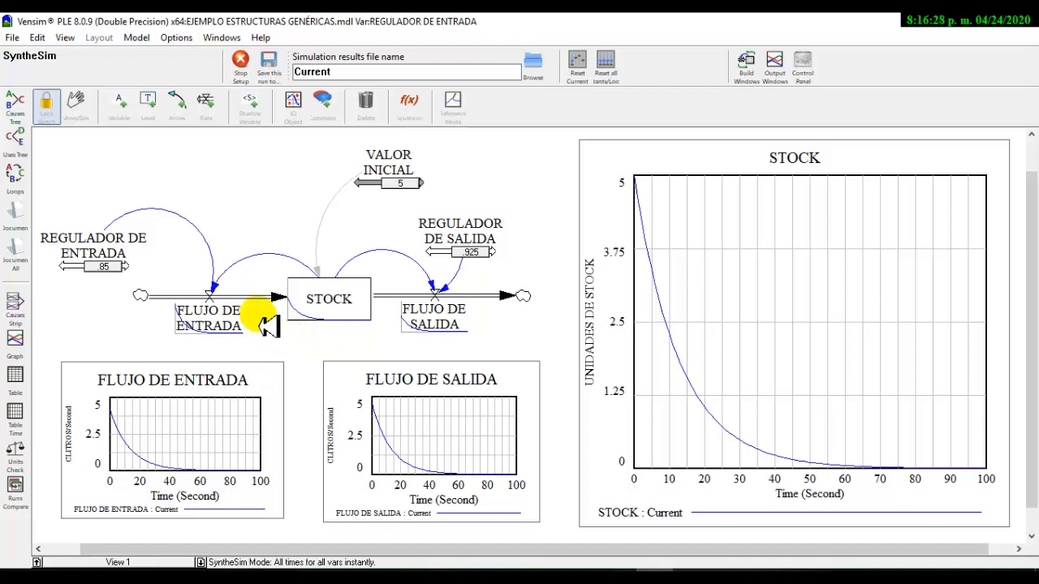
mouse_move(415, 327)
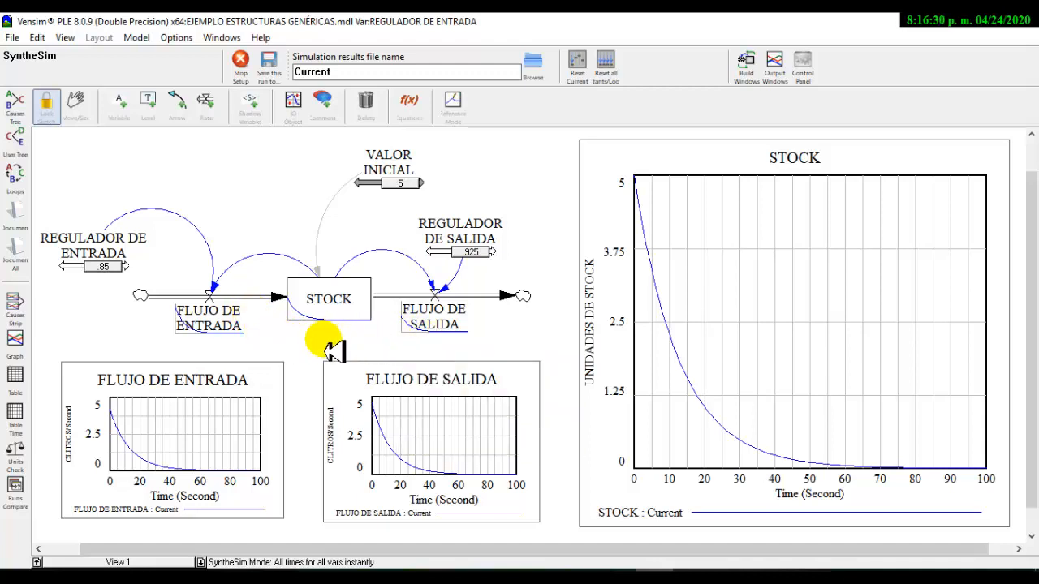
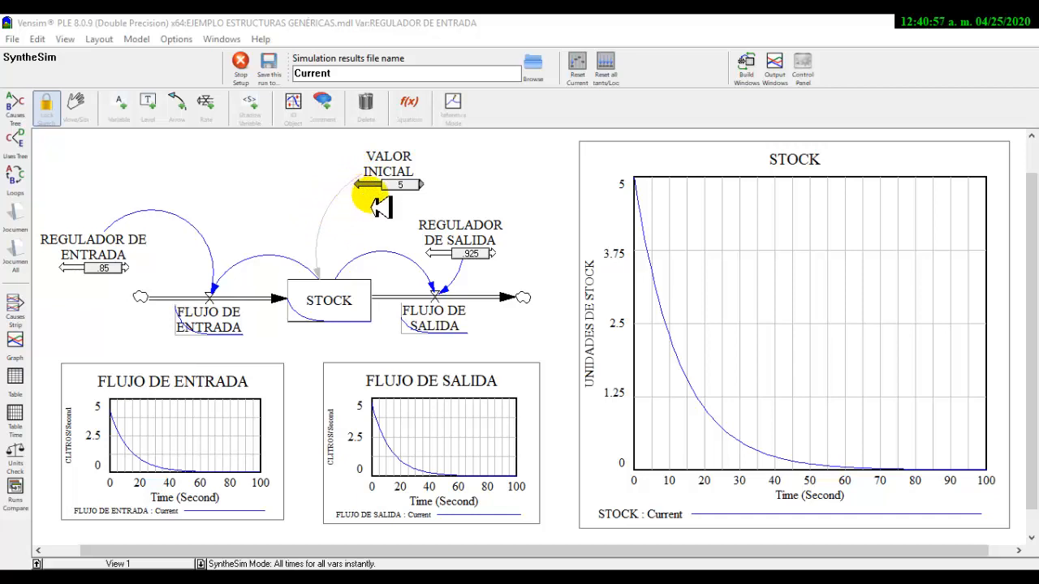
- Stop the SyntheSim run and move VALOR INICIAL above REGULADOR DE ENTRADA in the sketch
click(239, 63)
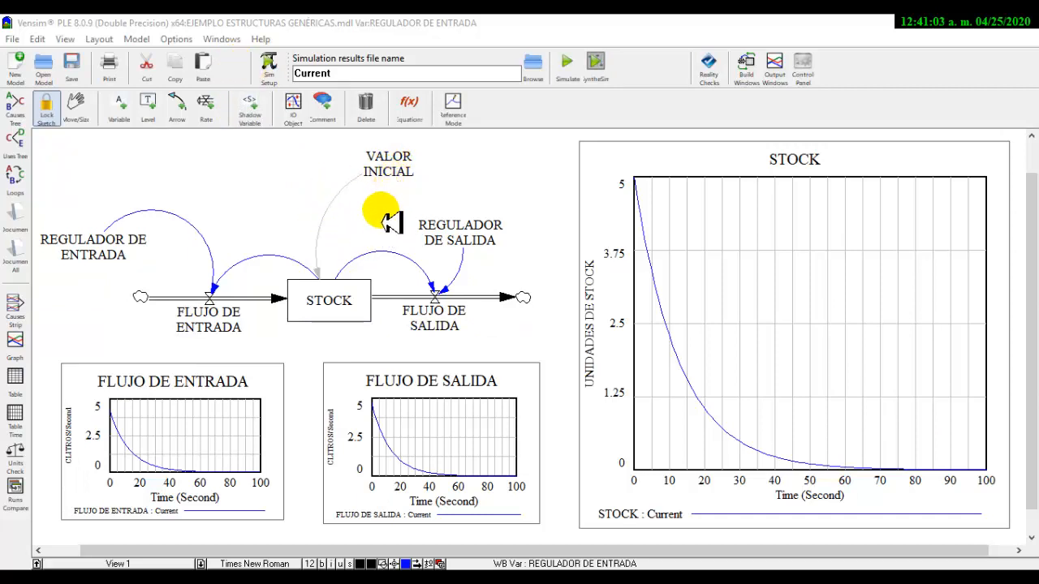
click(367, 112)
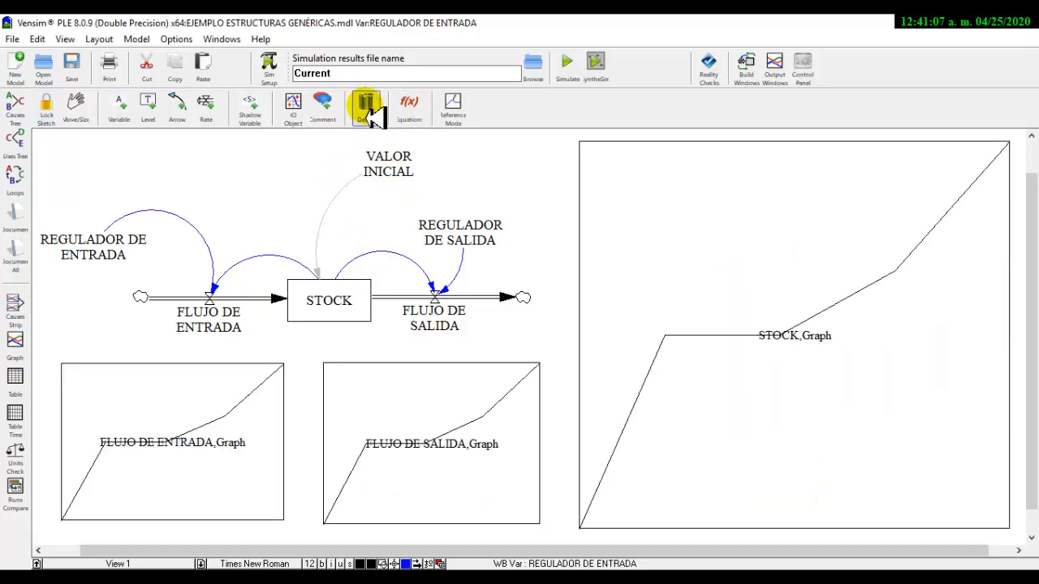
click(75, 104)
click(389, 172)
drag(389, 172, 122, 165)
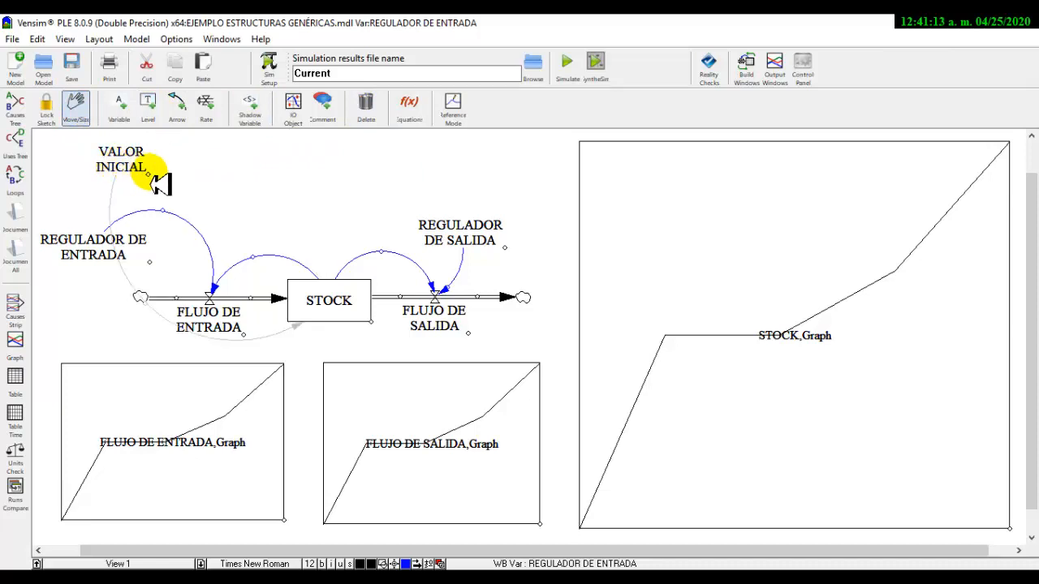
- Reshape the arrow from VALOR INICIAL so it curves above the inflow into the upper edge of STOCK
click(146, 302)
drag(145, 302, 255, 206)
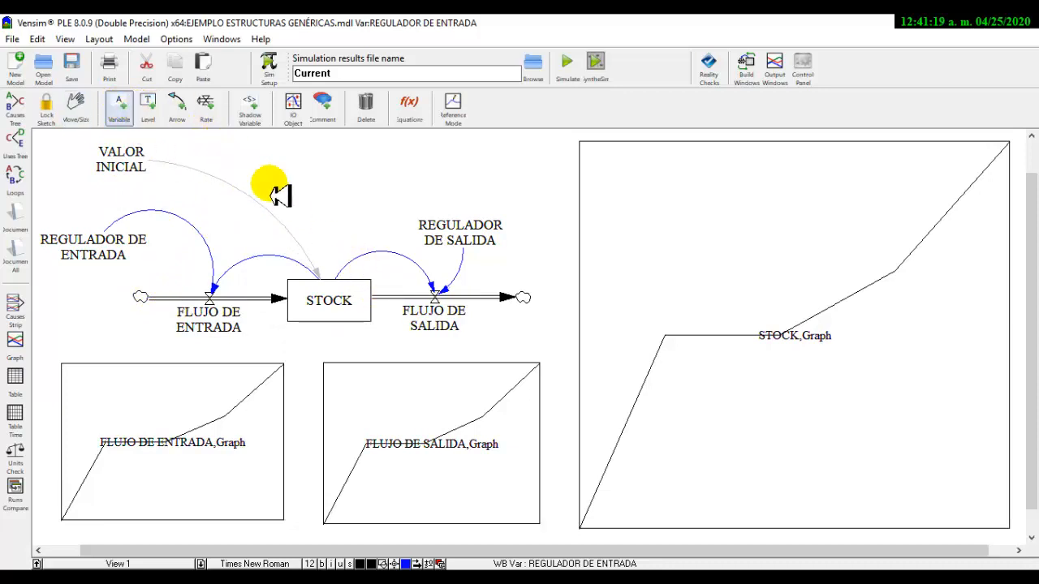
- Add the variables DISCREPANCIA and LIMITE DEL STOCK above the outflow, with LIMITE DEL STOCK uppermost
click(394, 199)
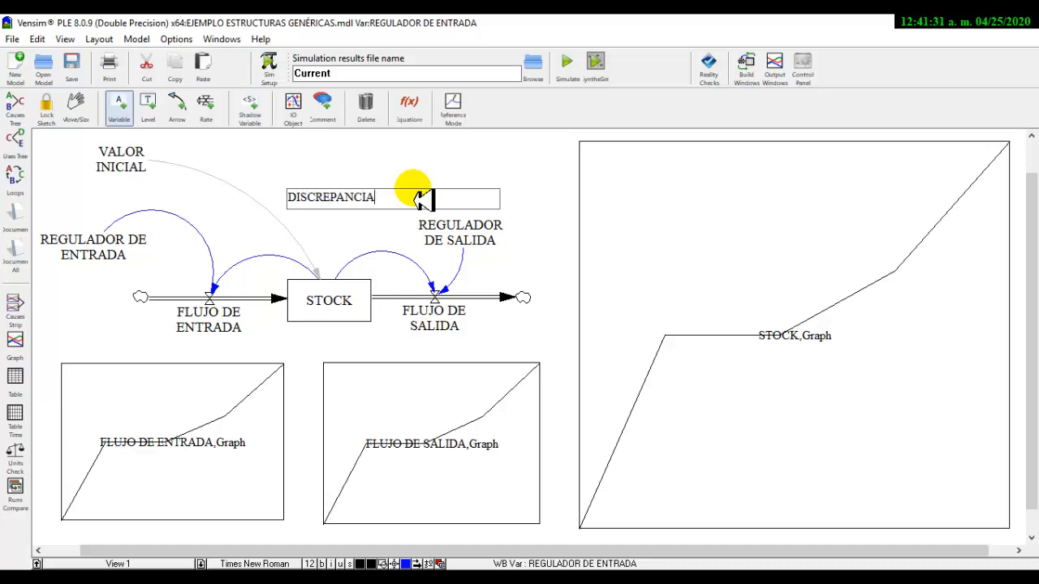
key(Return)
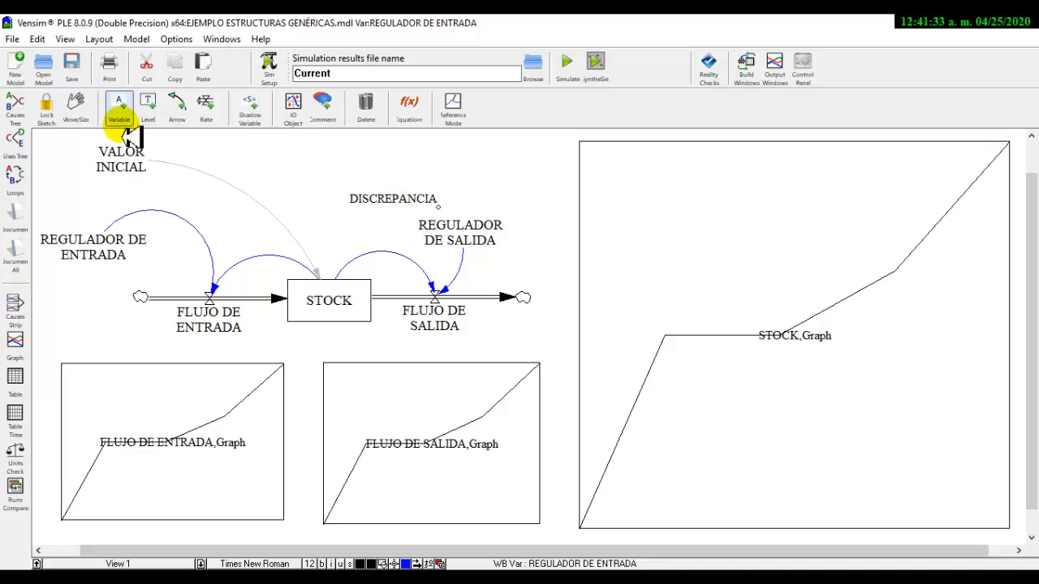
click(420, 149)
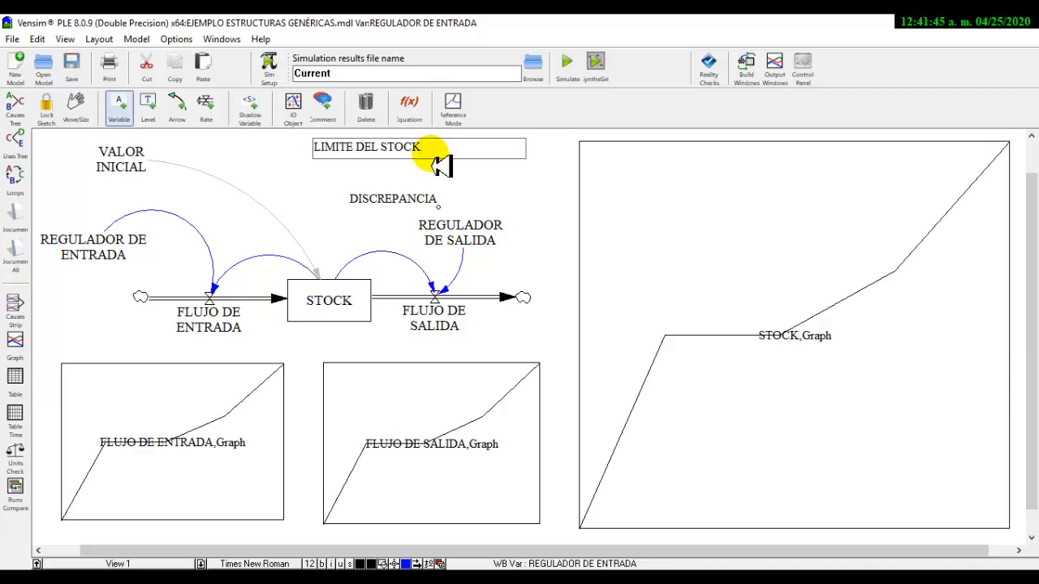
- Draw curved causal arrows from LIMITE DEL STOCK and from STOCK to DISCREPANCIA
click(180, 108)
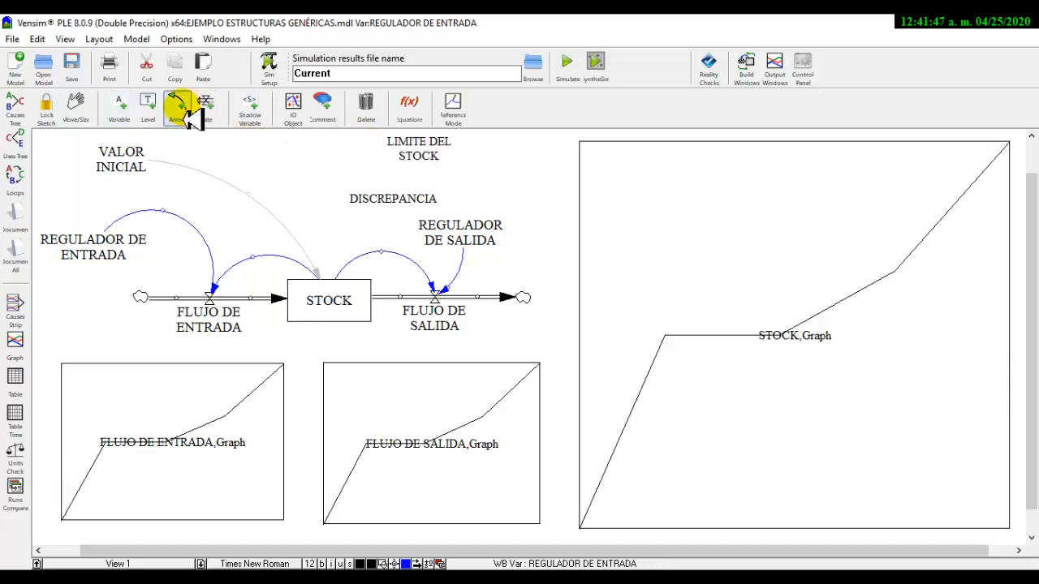
click(408, 152)
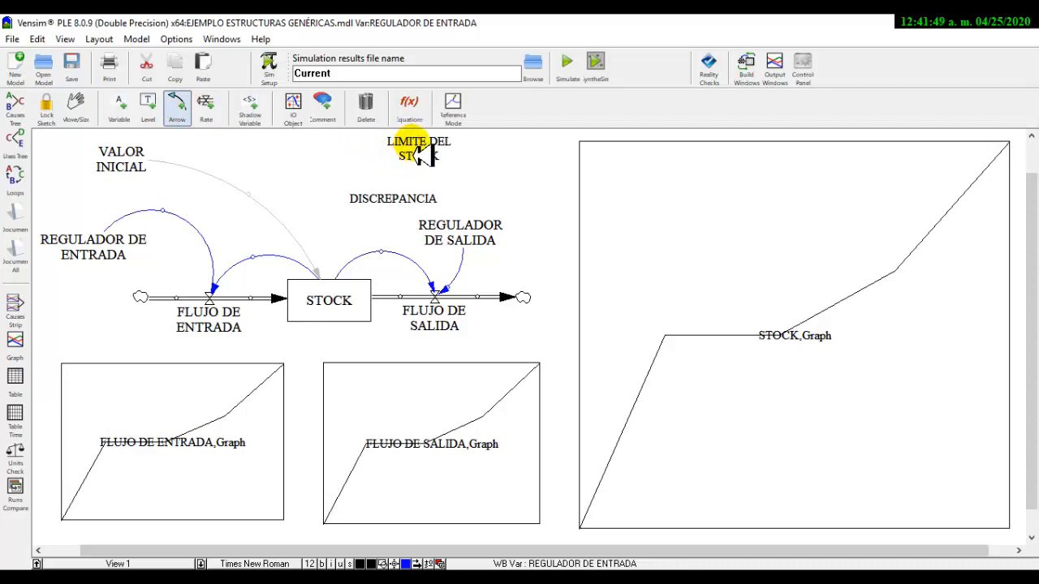
click(459, 182)
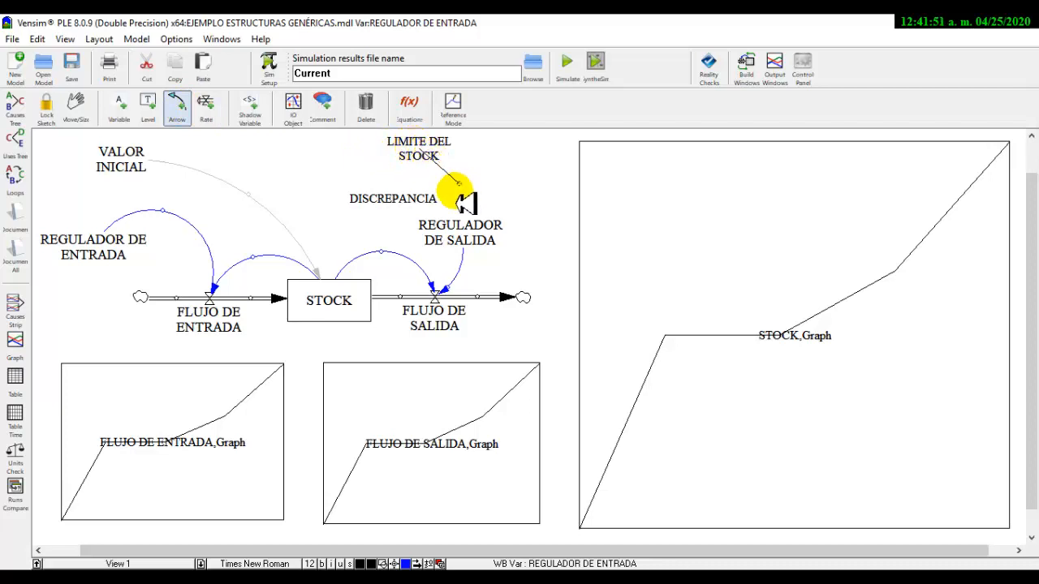
click(428, 203)
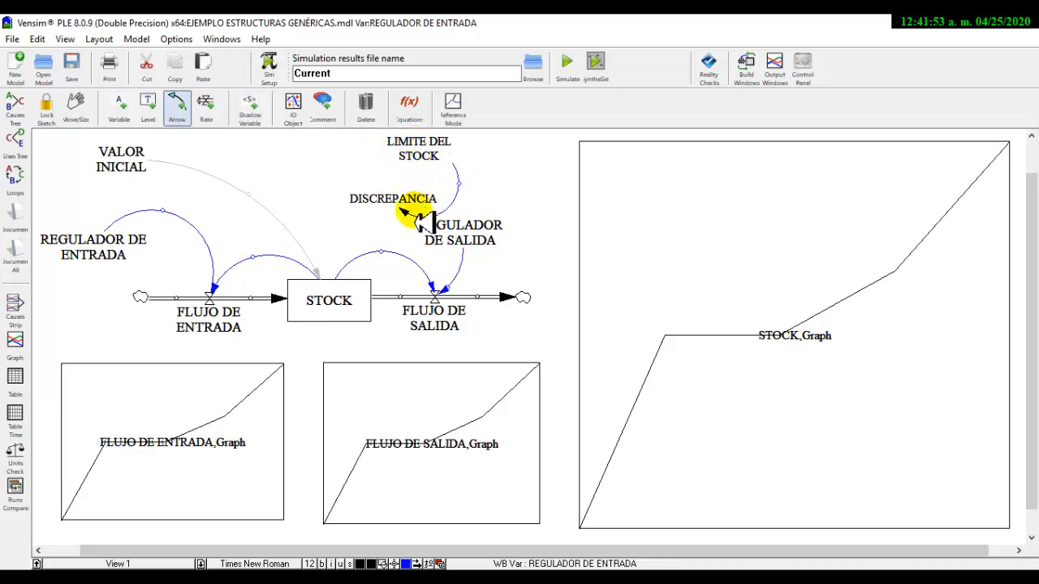
click(339, 304)
click(320, 217)
click(367, 207)
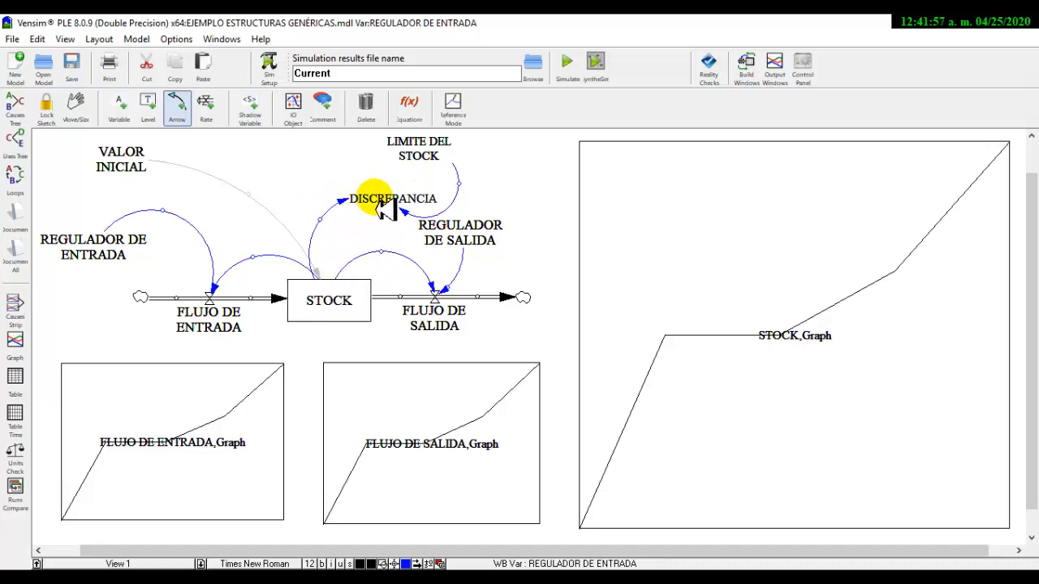
- Connect DISCREPANCIA to FLUJO DE SALIDA with a curved arrow and bend the LIMITE DEL STOCK arrow to the other side
click(381, 203)
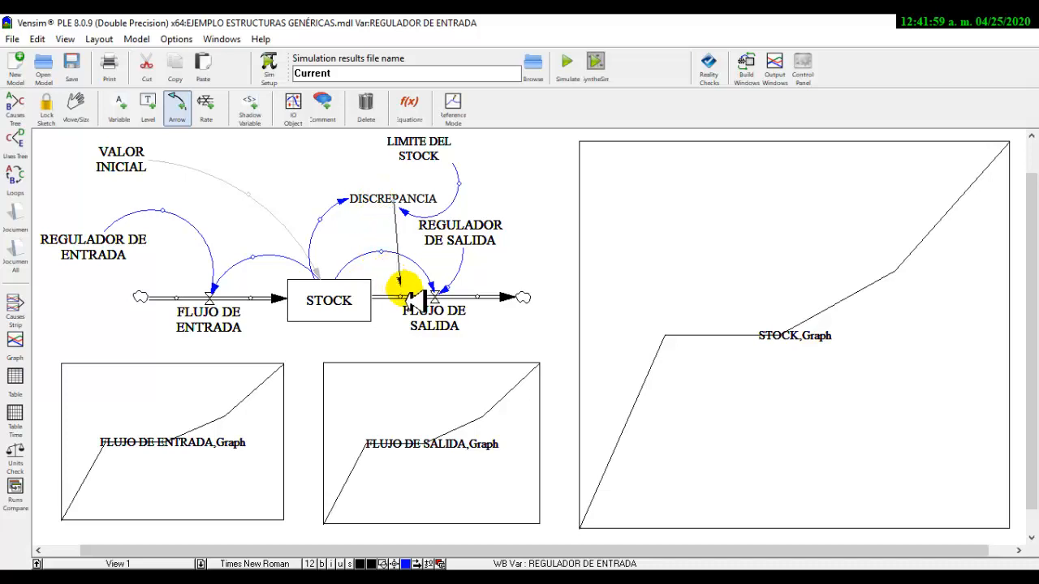
click(430, 297)
drag(413, 238, 509, 227)
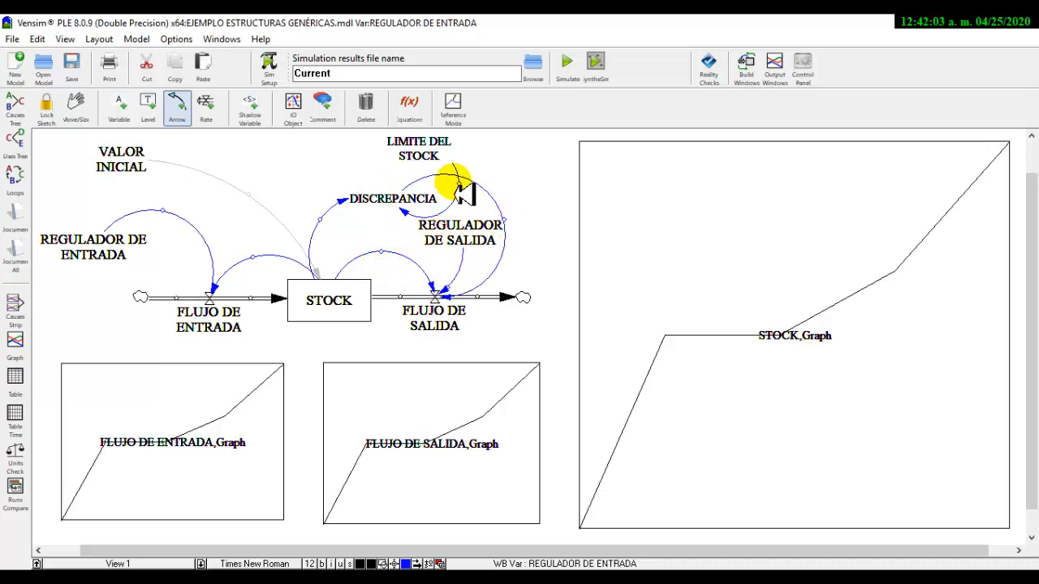
drag(458, 182, 371, 163)
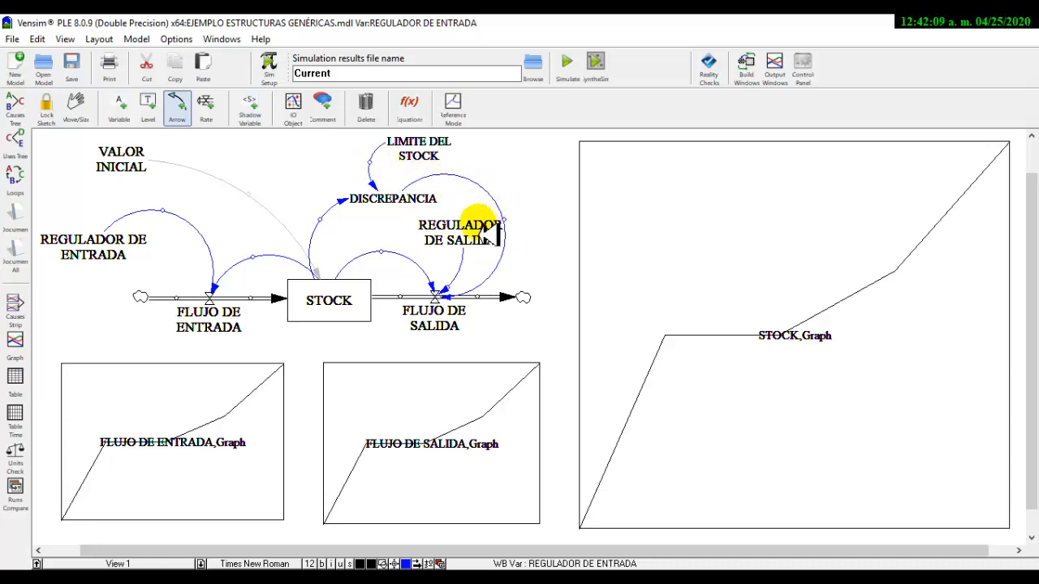
- Move REGULADOR DE SALIDA away from DISCREPANCIA and reshape both their arrows into FLUJO DE SALIDA so they do not overlap
click(76, 104)
drag(495, 255, 569, 265)
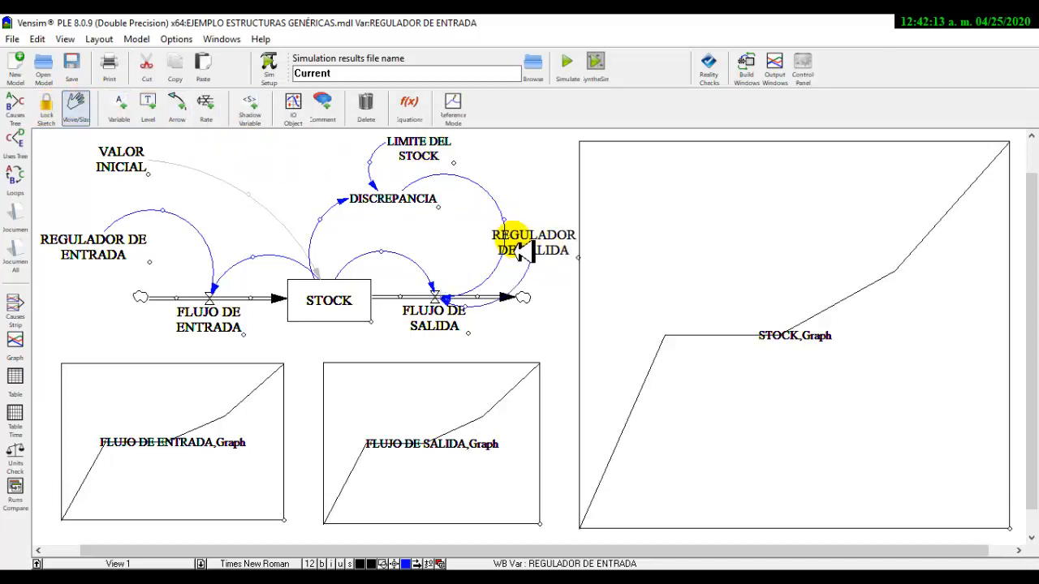
click(177, 104)
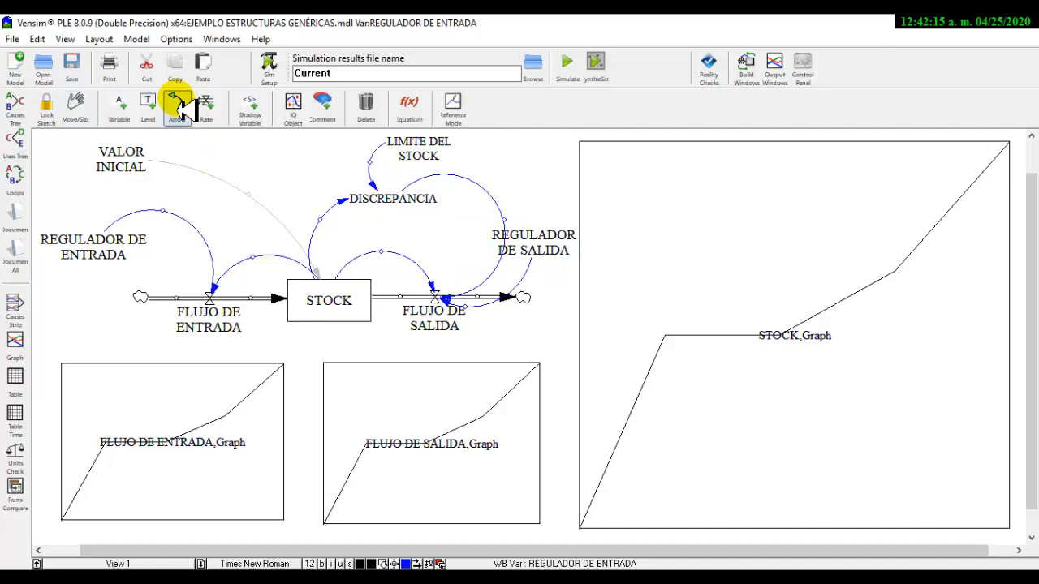
drag(505, 216, 448, 237)
click(75, 104)
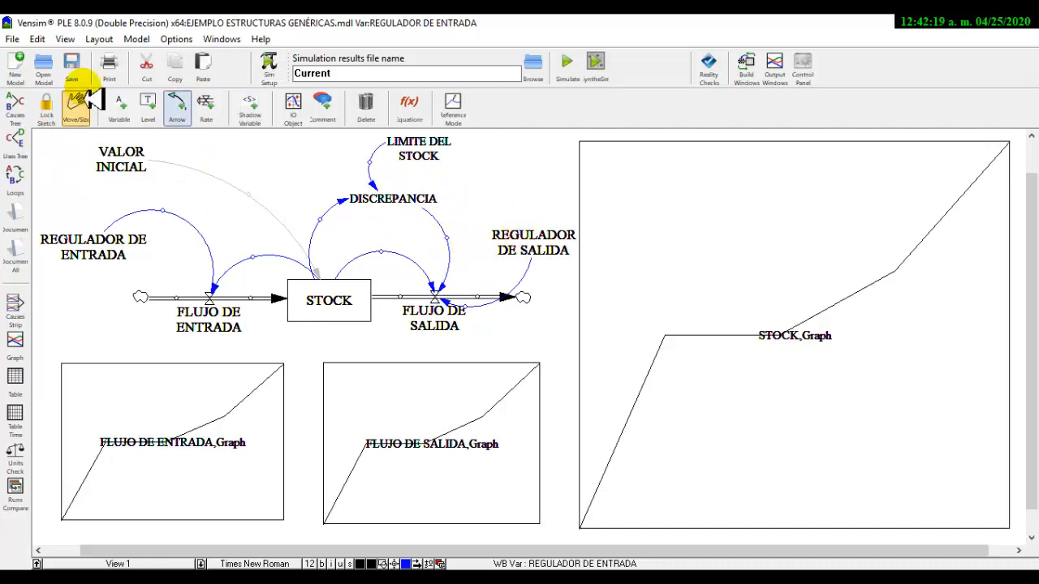
click(177, 104)
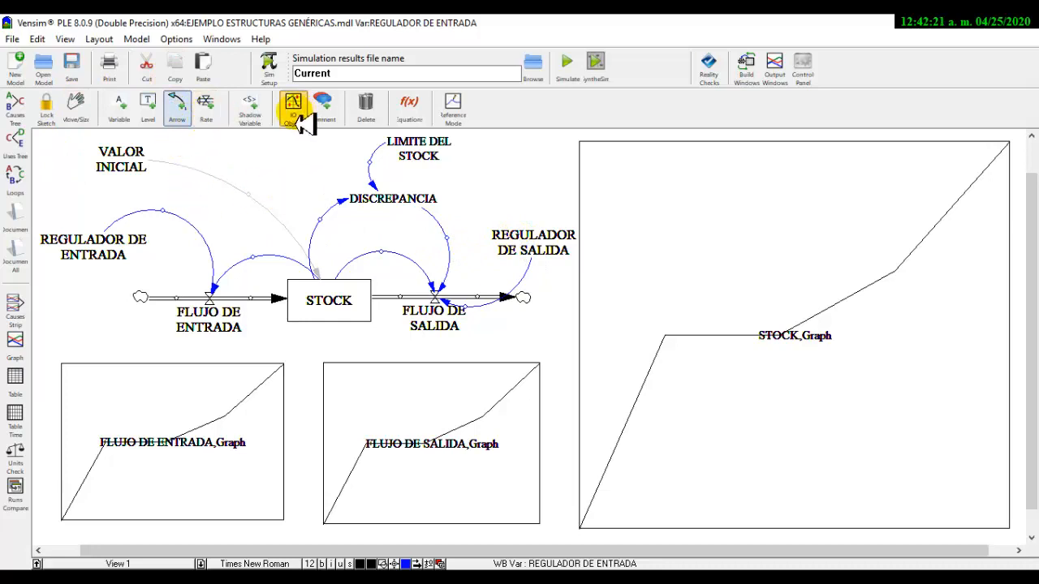
click(75, 104)
drag(498, 239, 511, 217)
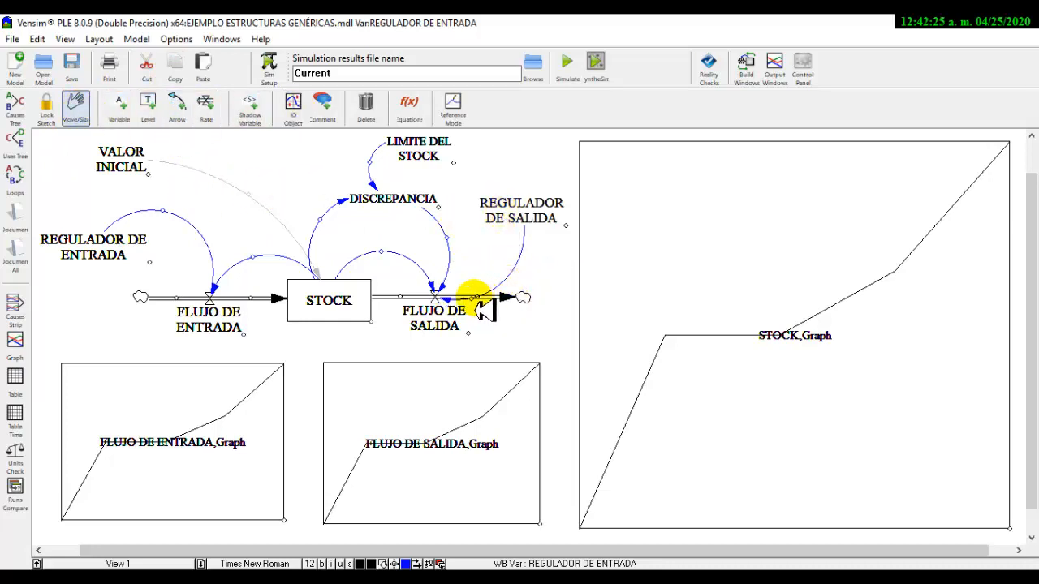
drag(470, 294, 463, 289)
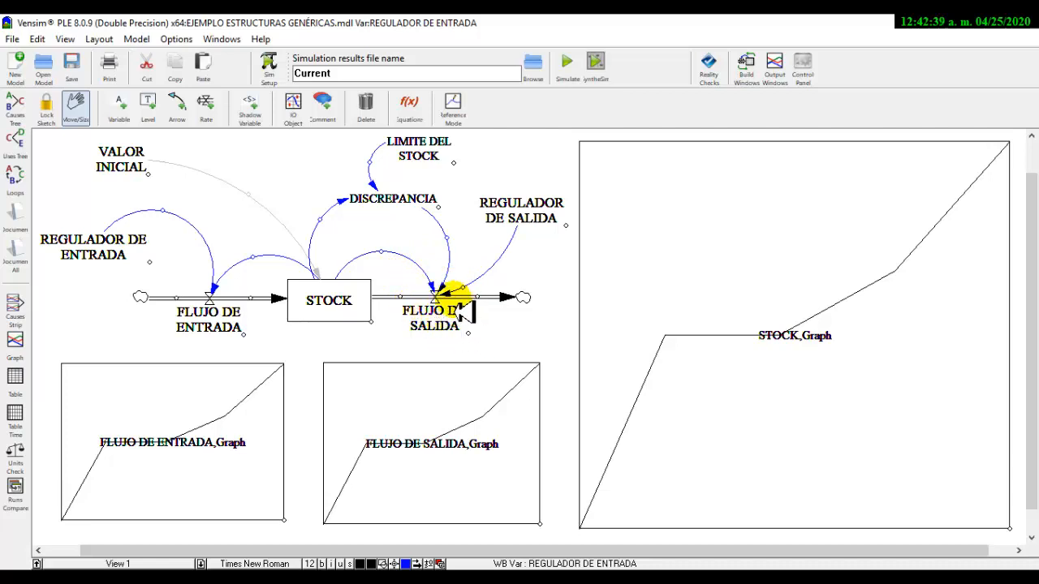
- Define the DISCREPANCIA equation as STOCK/LIMITE DEL STOCK
mouse_move(467, 326)
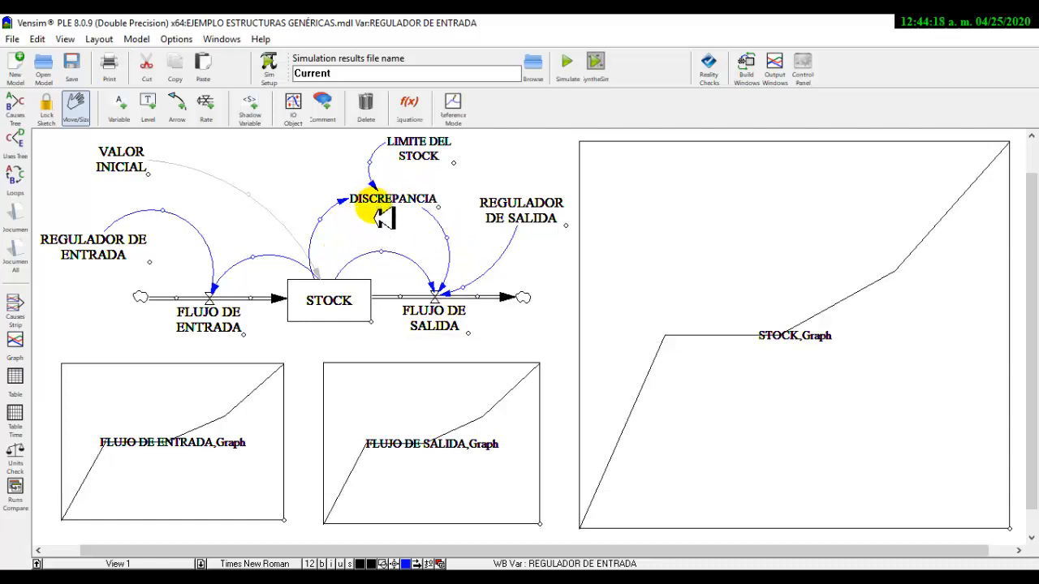
click(411, 104)
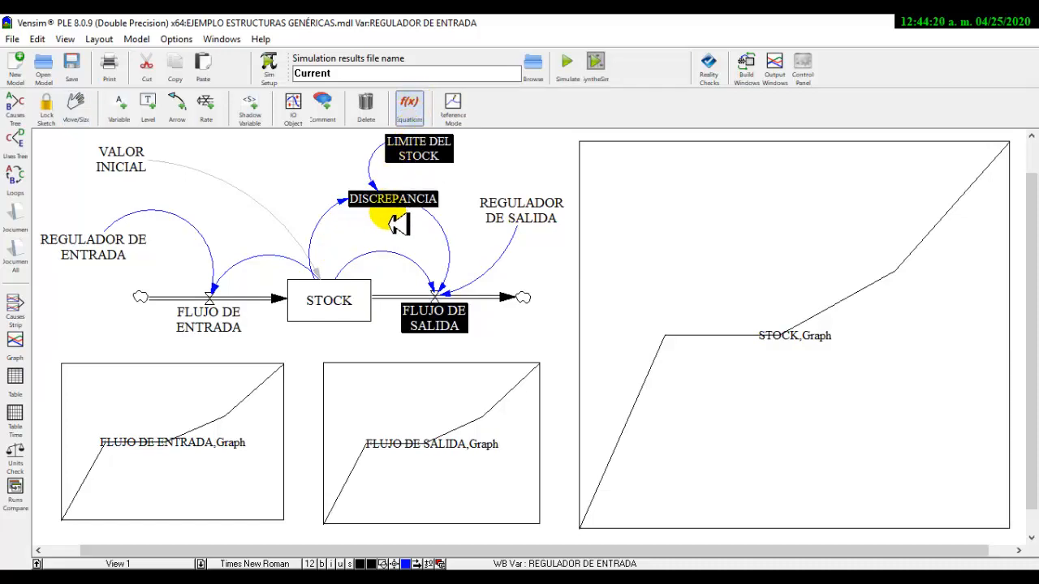
click(387, 200)
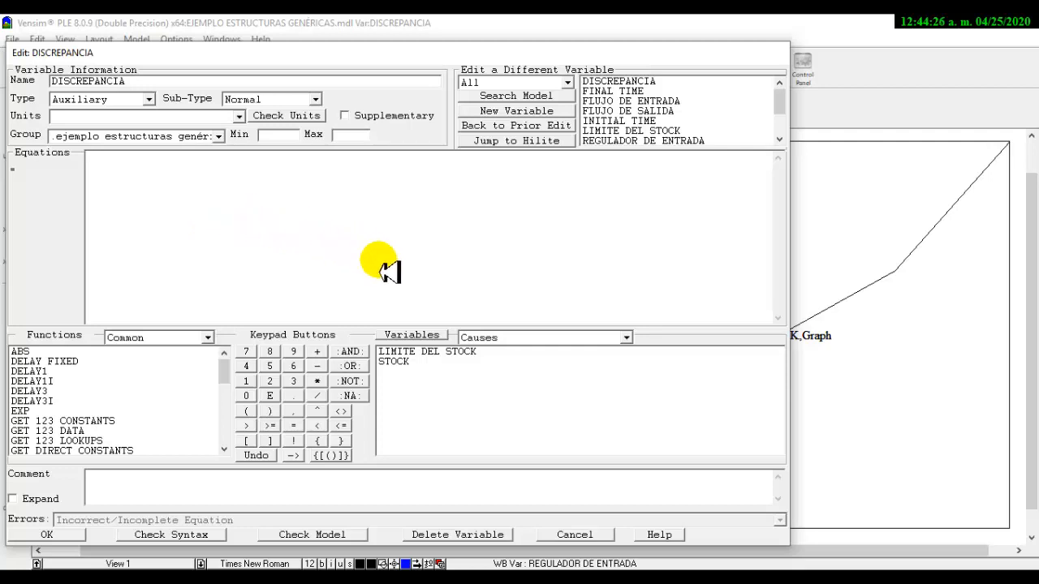
click(399, 367)
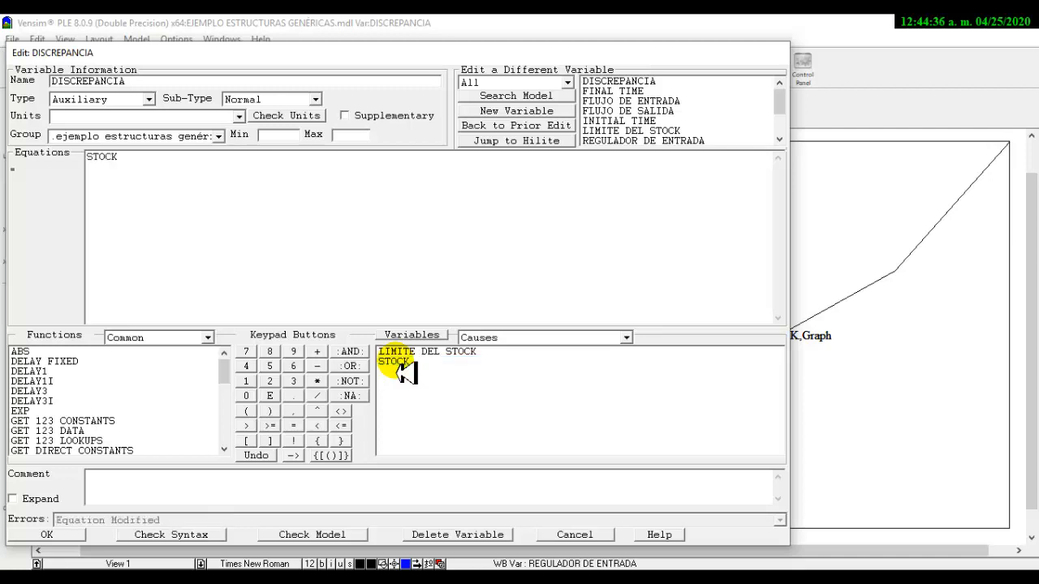
click(317, 396)
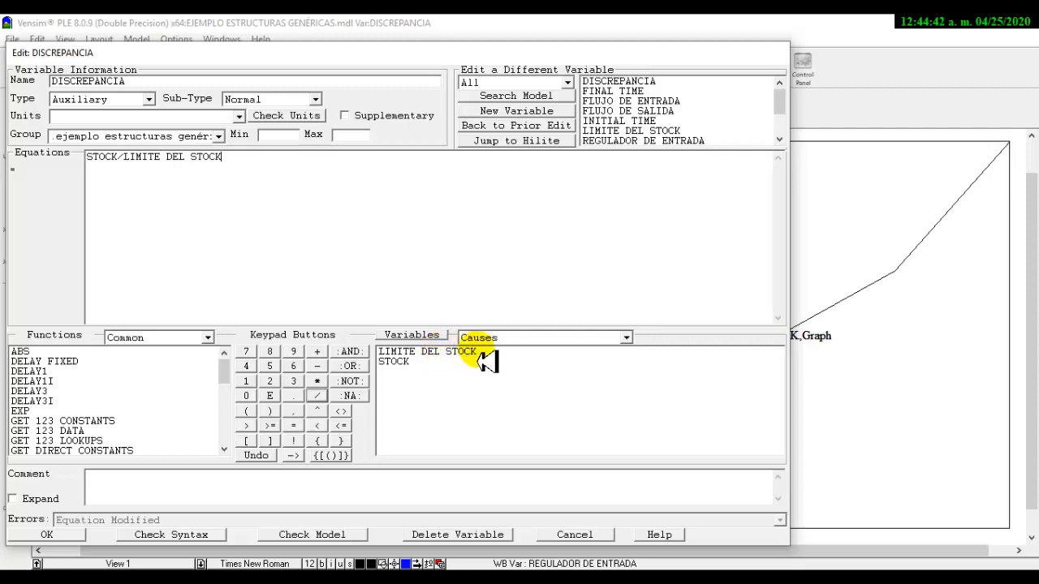
click(48, 535)
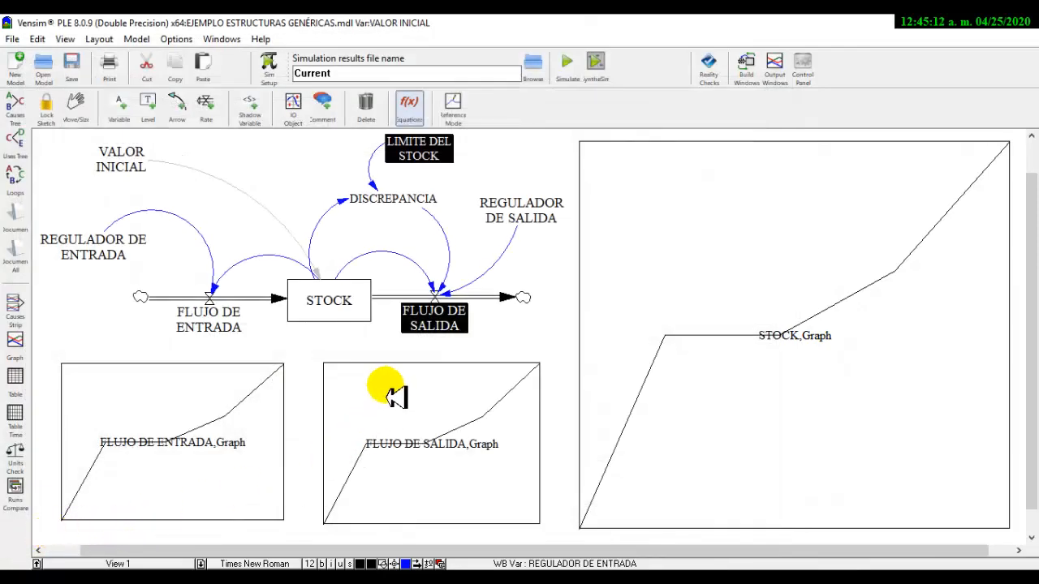
- Set the LIMITE DEL STOCK constant to 100 in its equation
click(420, 159)
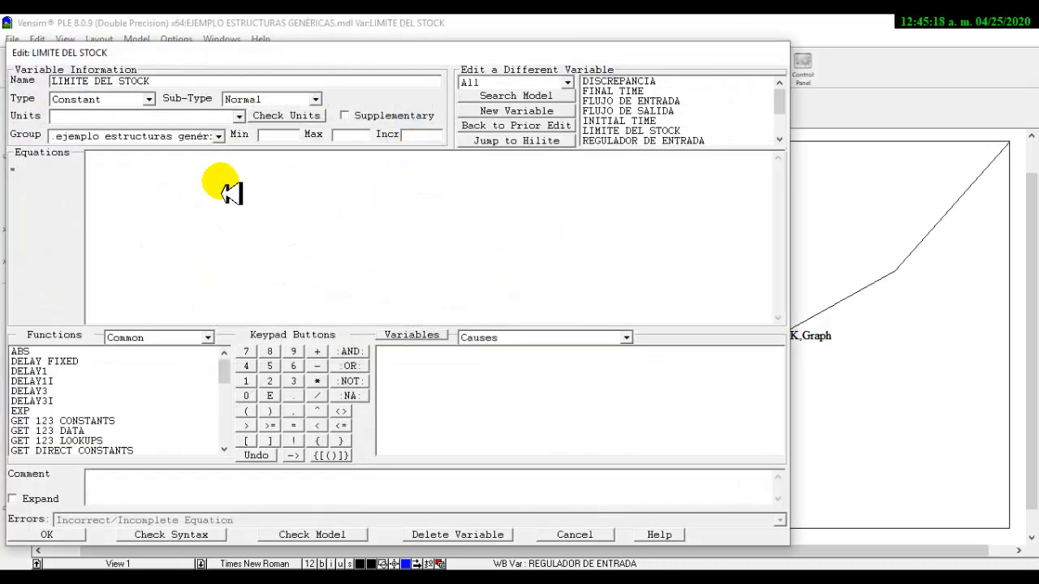
text(100)
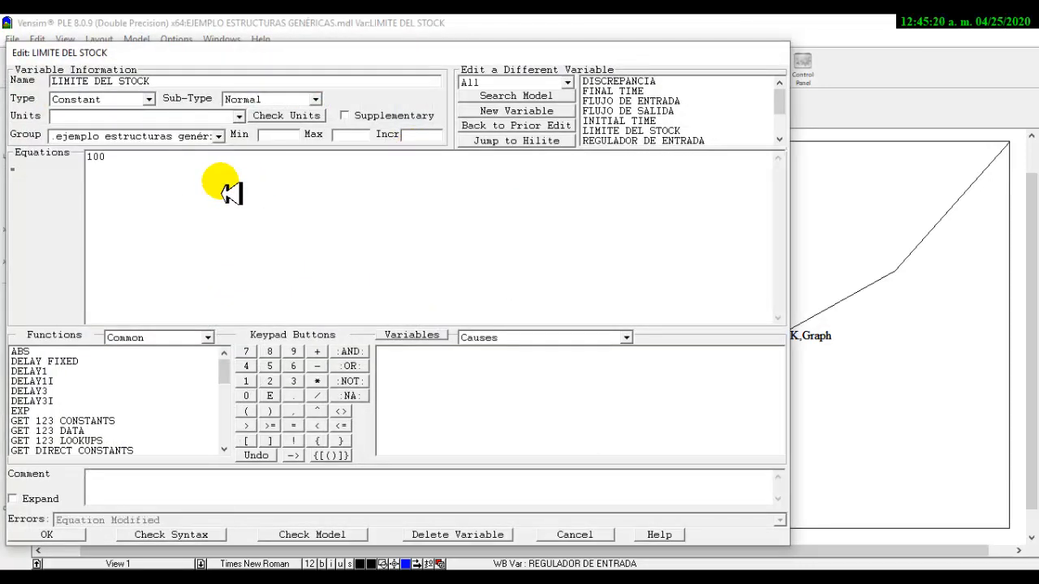
click(71, 536)
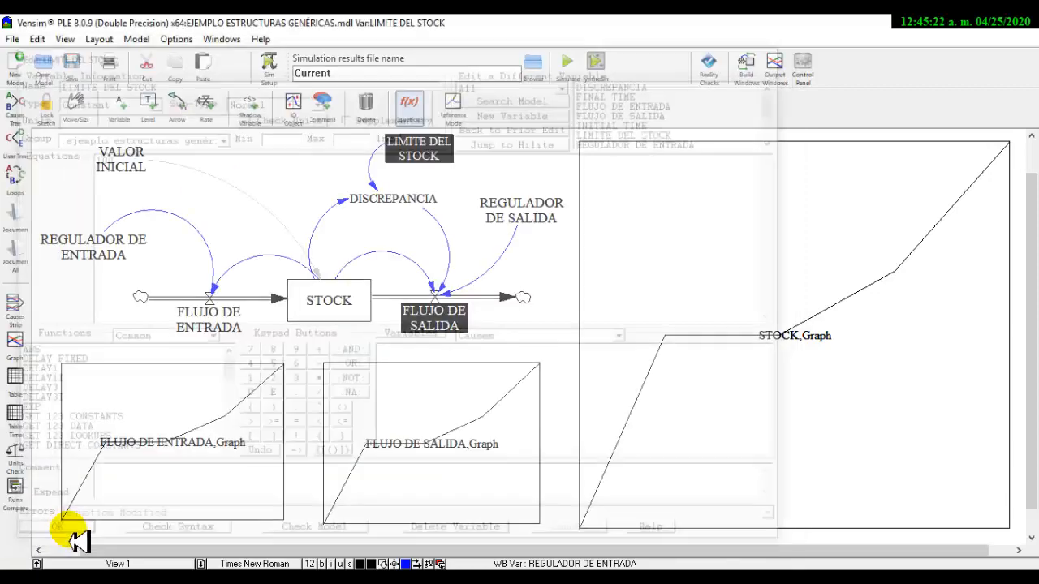
- Extend the FLUJO DE SALIDA equation to REGULADOR DE SALIDA*STOCK*DISCREPANCIA
click(471, 329)
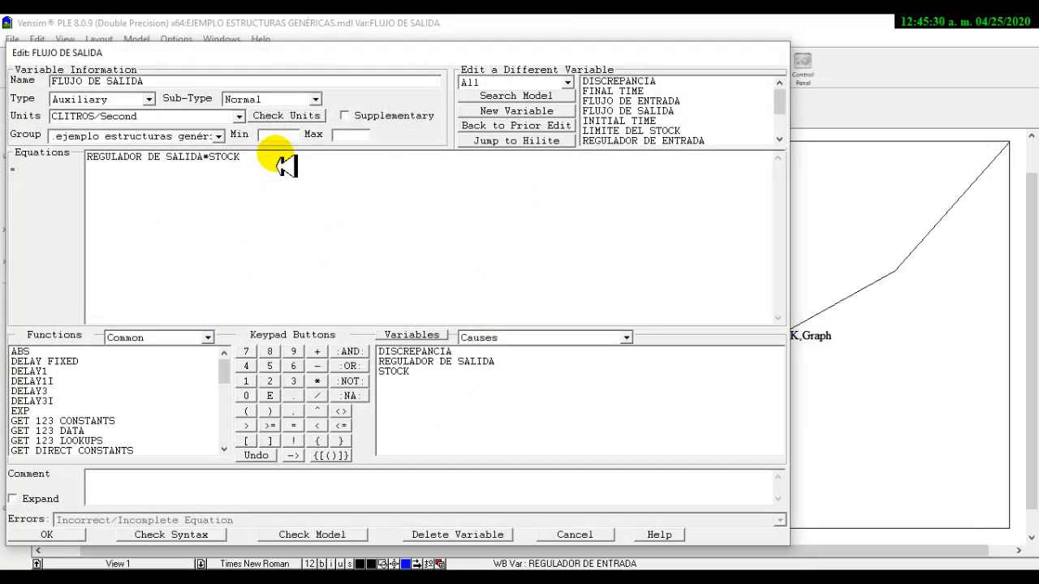
text(*)
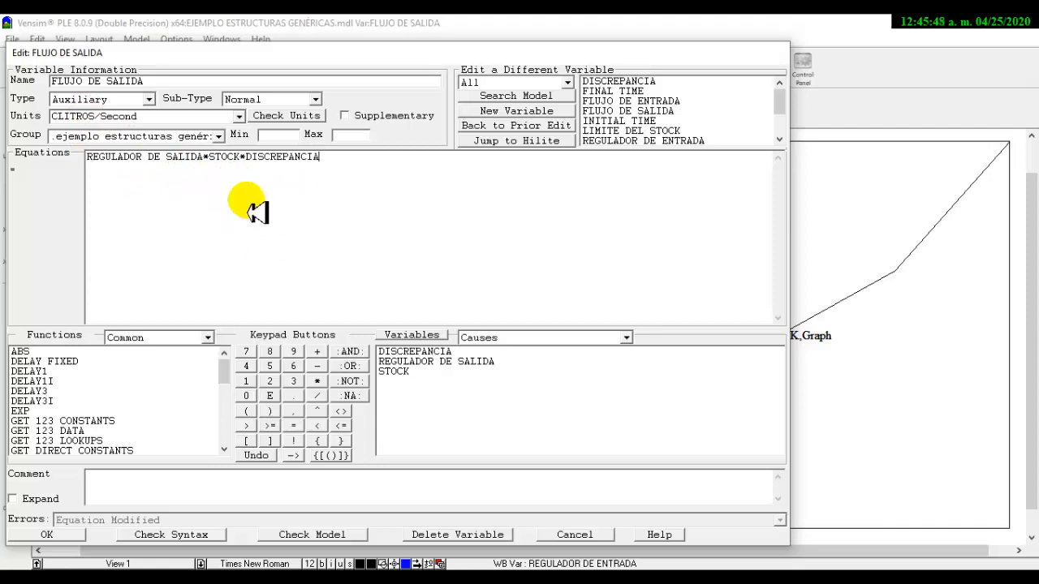
click(48, 535)
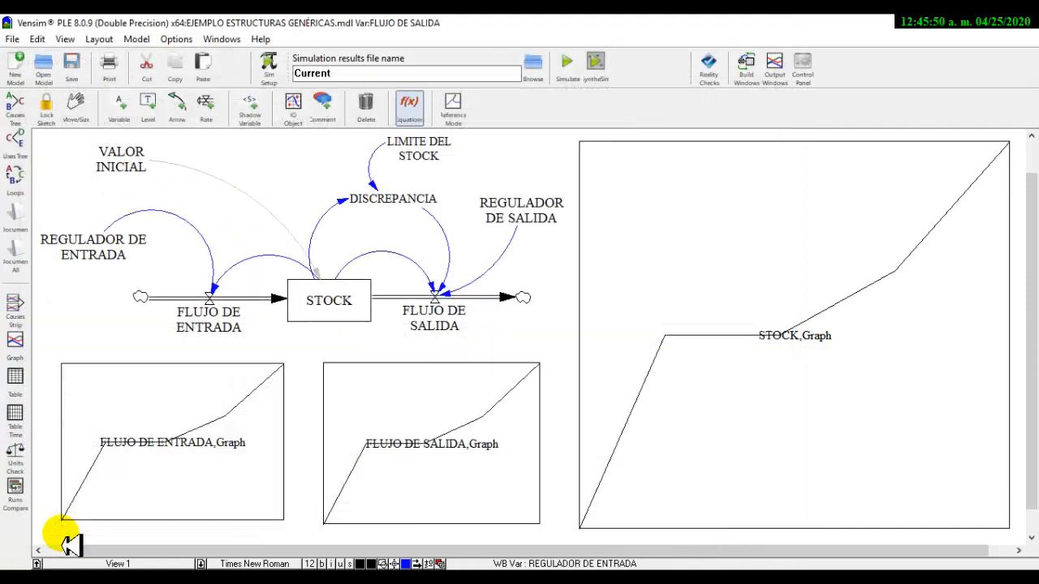
- Simulate the modified model, overwriting the existing Current dataset
click(573, 72)
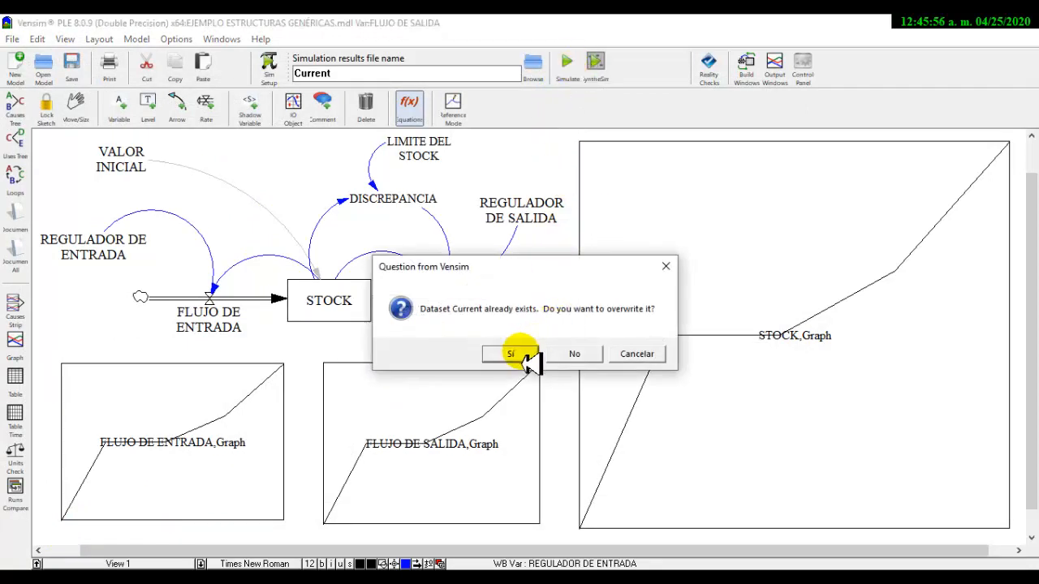
click(527, 355)
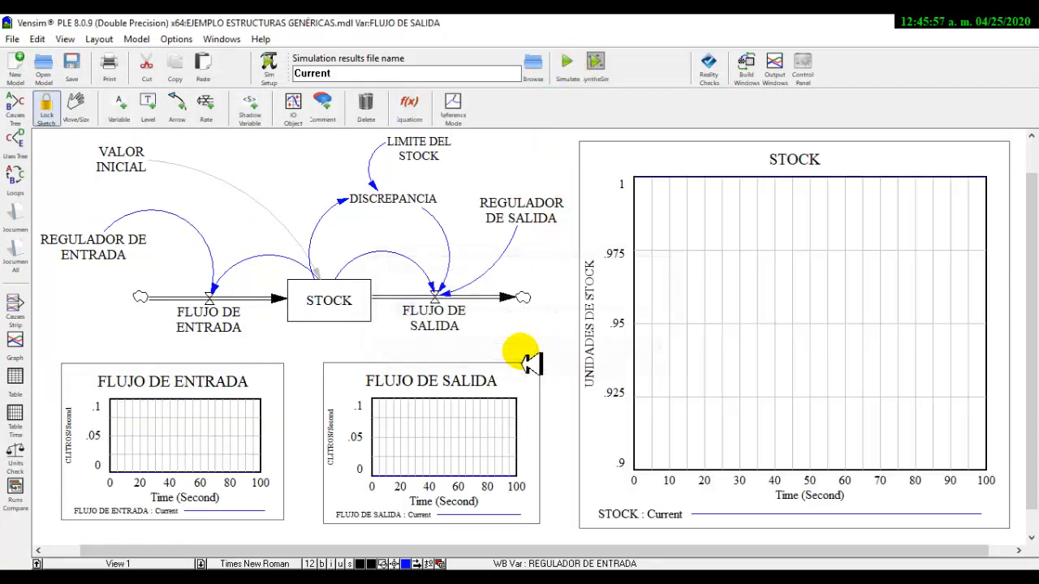
- Start a SyntheSim run, overwriting Current, and raise REGULADOR DE ENTRADA to .25 and REGULADOR DE SALIDA to .15
click(597, 64)
click(513, 356)
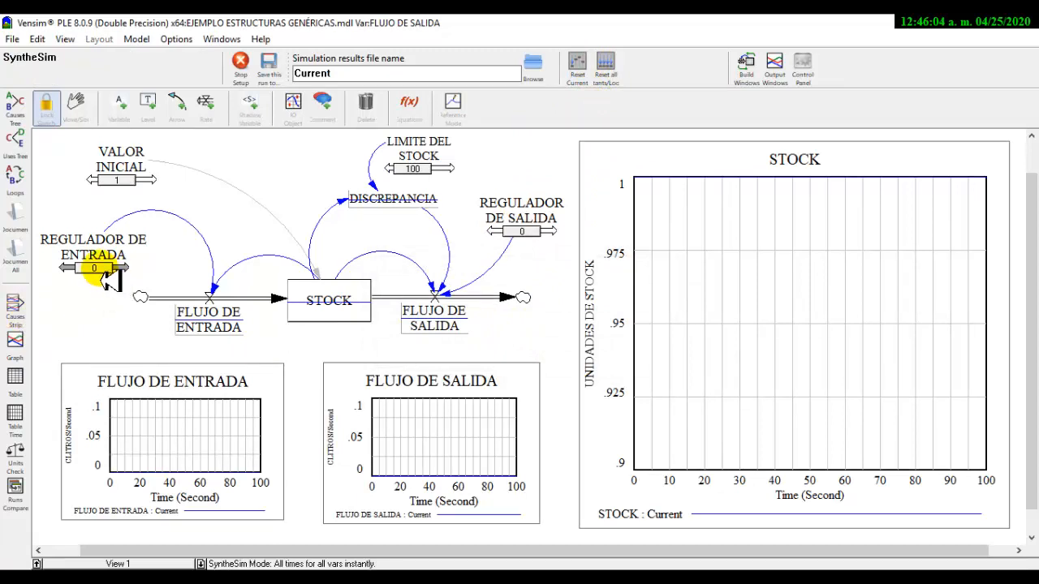
drag(106, 278, 108, 277)
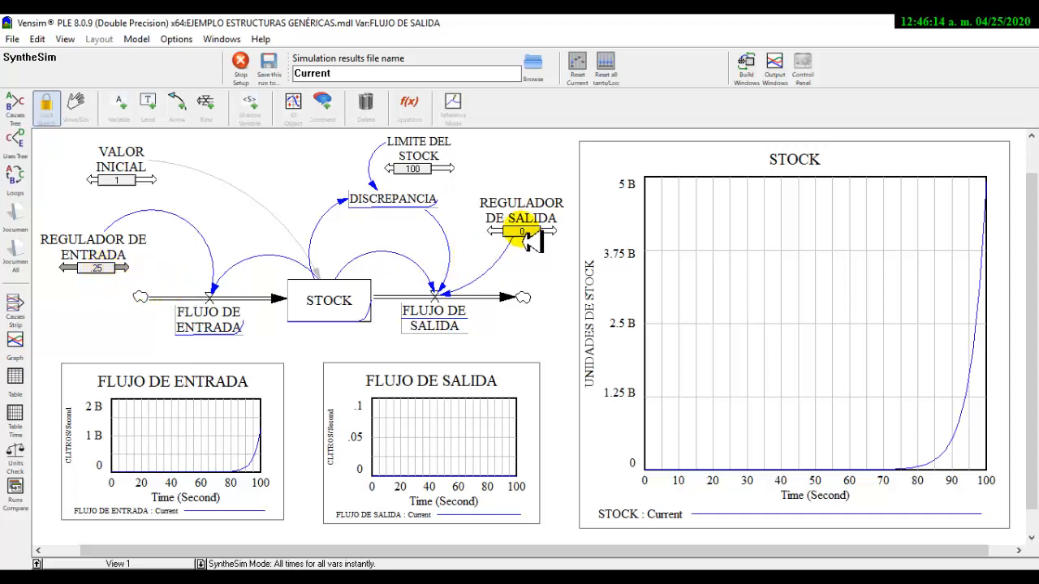
drag(527, 234, 532, 238)
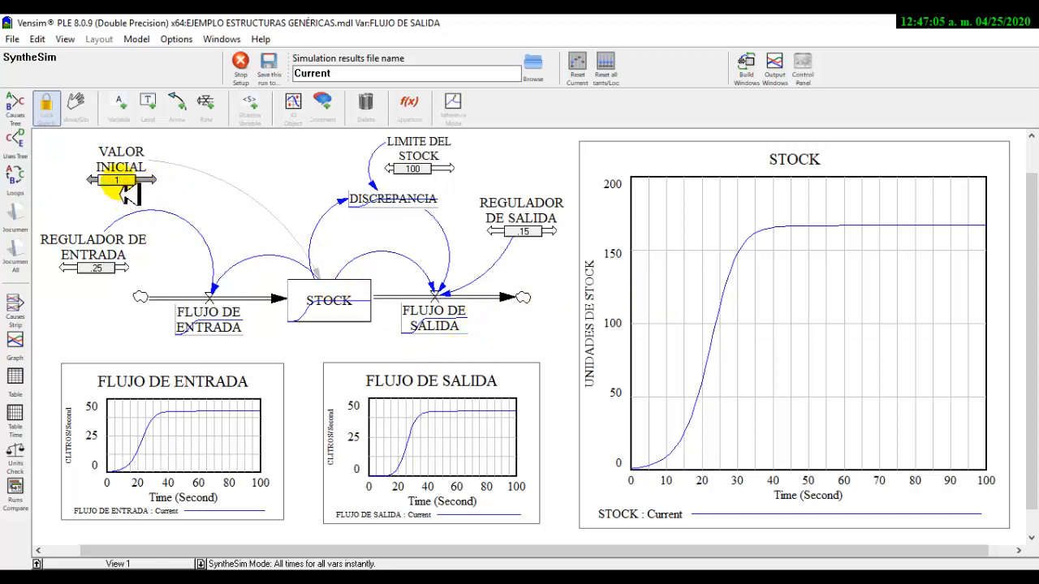
- Test VALOR INICIAL at 2.675 and .05, and reset it to its base value
drag(126, 189, 134, 189)
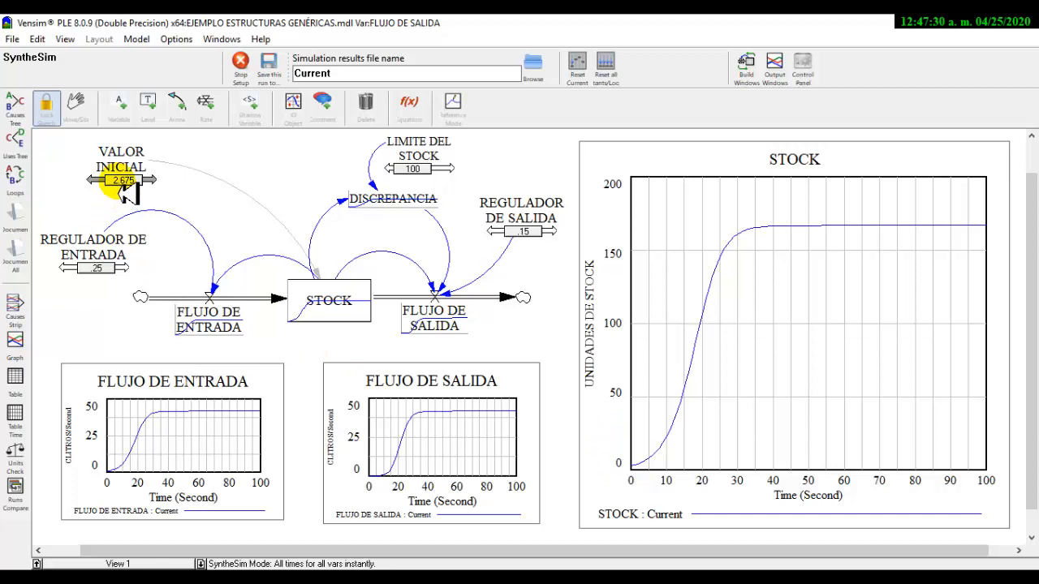
drag(126, 192, 110, 195)
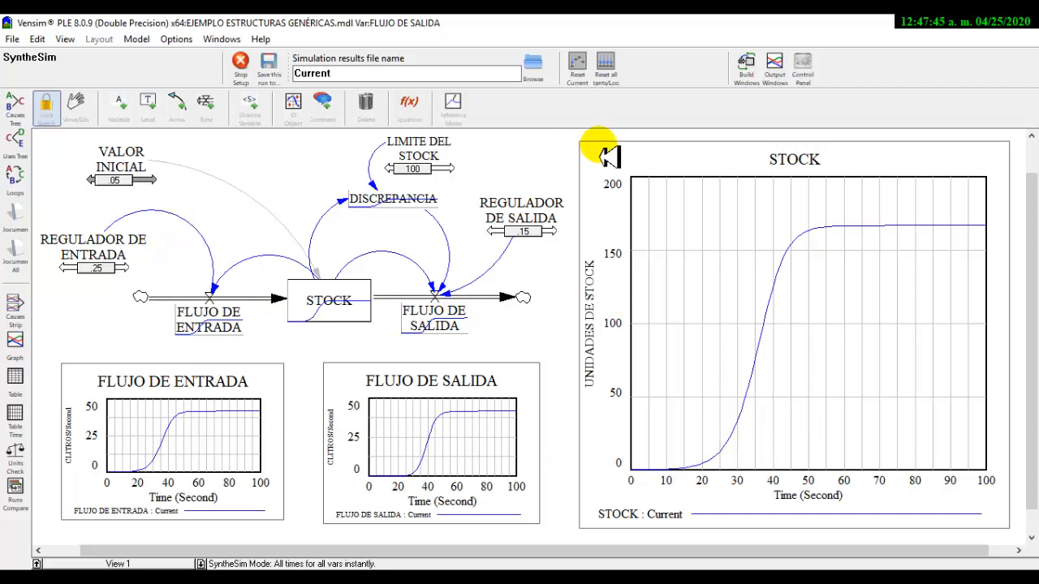
click(577, 67)
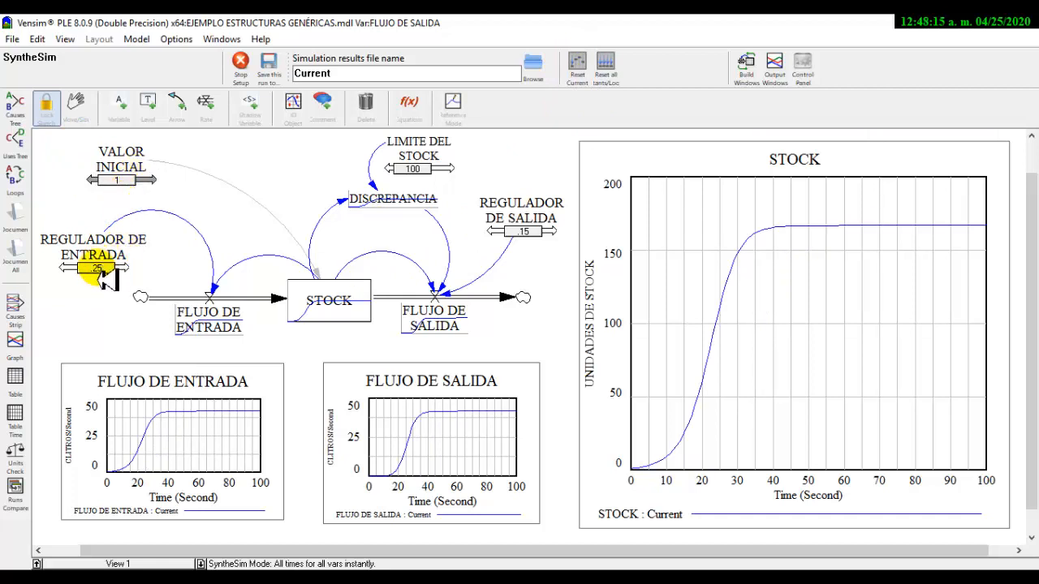
- Vary REGULADOR DE ENTRADA to .45 and back down to .225, and raise LIMITE DEL STOCK to 200
drag(103, 273, 113, 275)
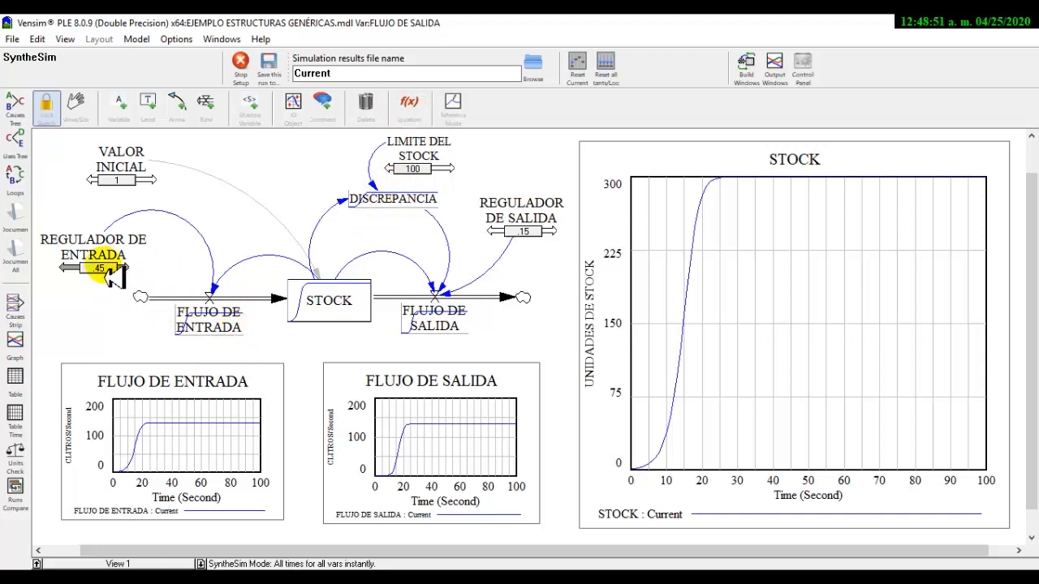
drag(105, 267, 99, 267)
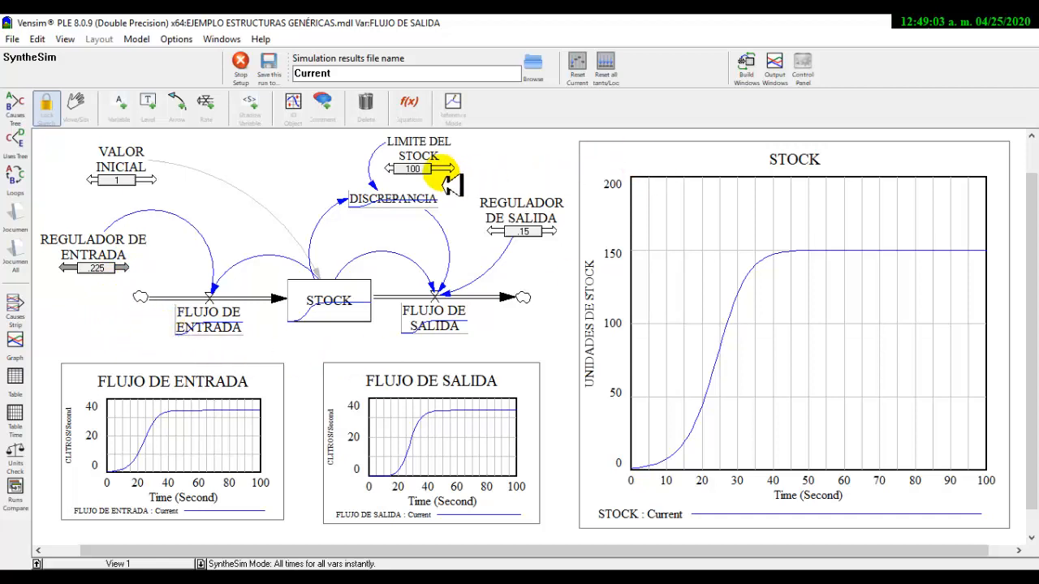
click(423, 175)
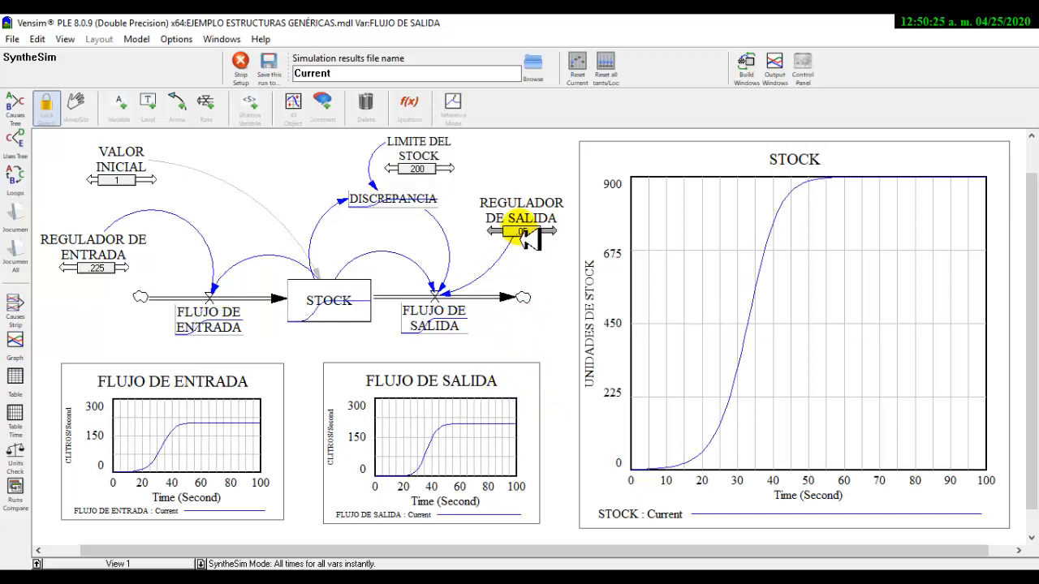
- Set REGULADOR DE SALIDA to 1 and back to .725, raise REGULADOR DE ENTRADA to 1, and end the SyntheSim run
drag(525, 232, 558, 232)
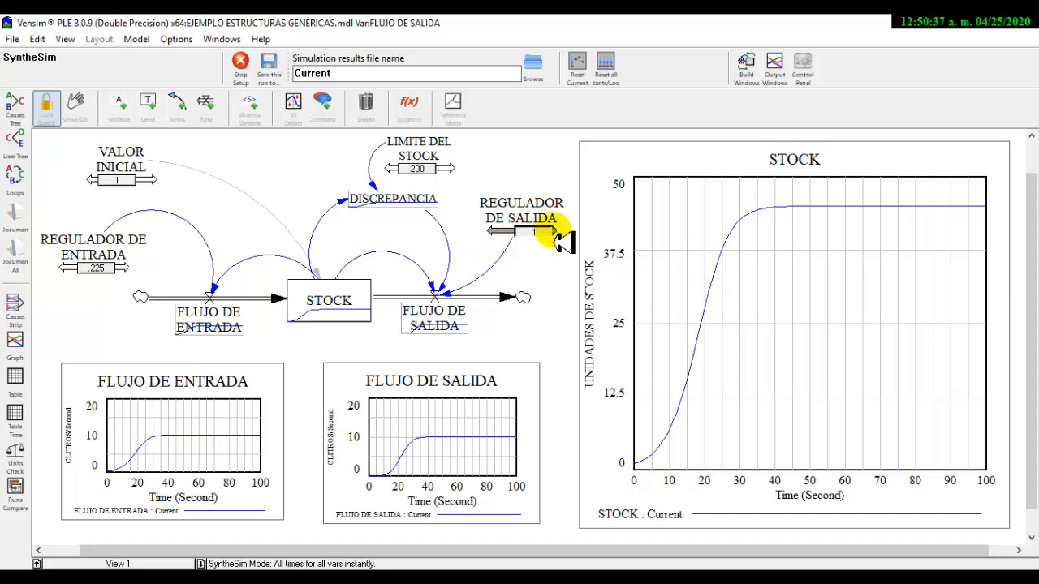
drag(548, 236, 544, 236)
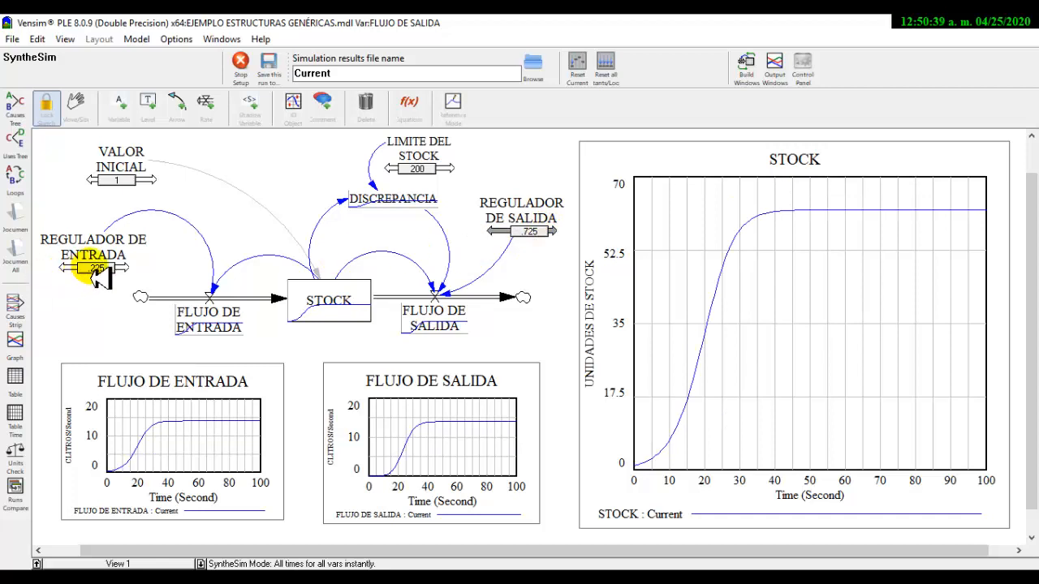
drag(97, 273, 136, 276)
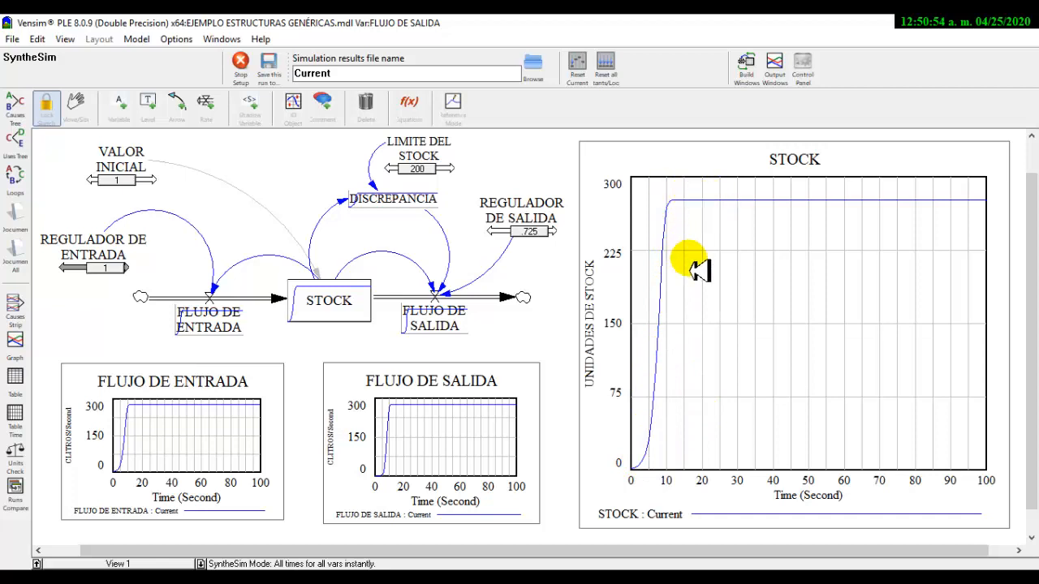
click(240, 65)
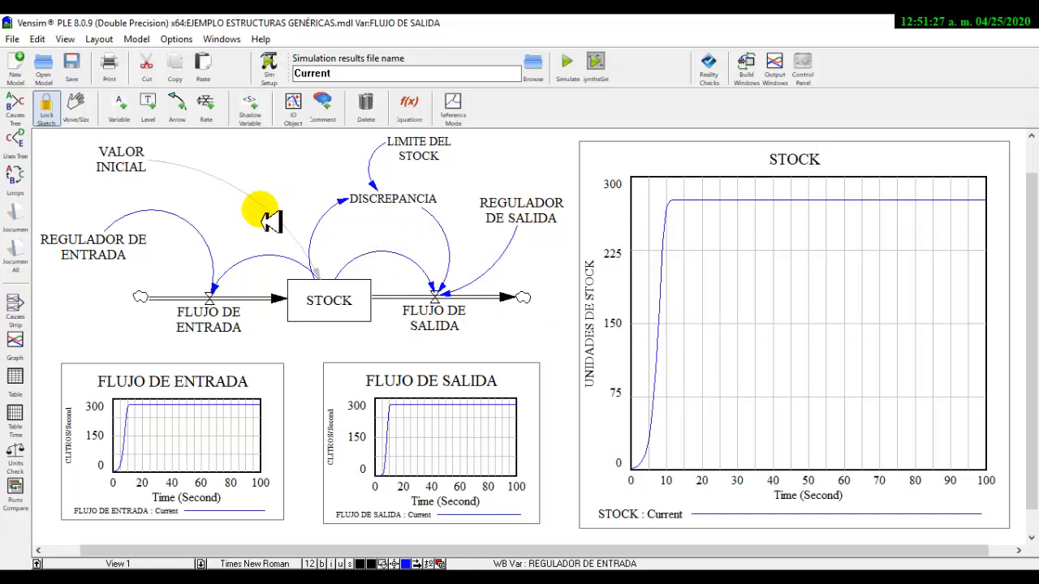
- Set the model's TIME STEP to 0.0078125 and simulate it, overwriting the Current dataset
click(137, 39)
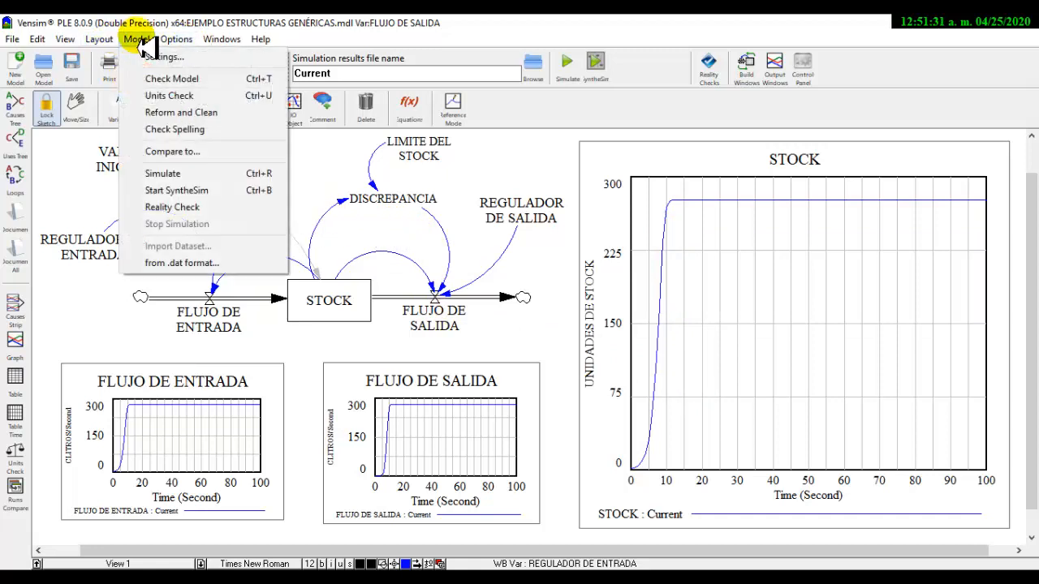
click(156, 57)
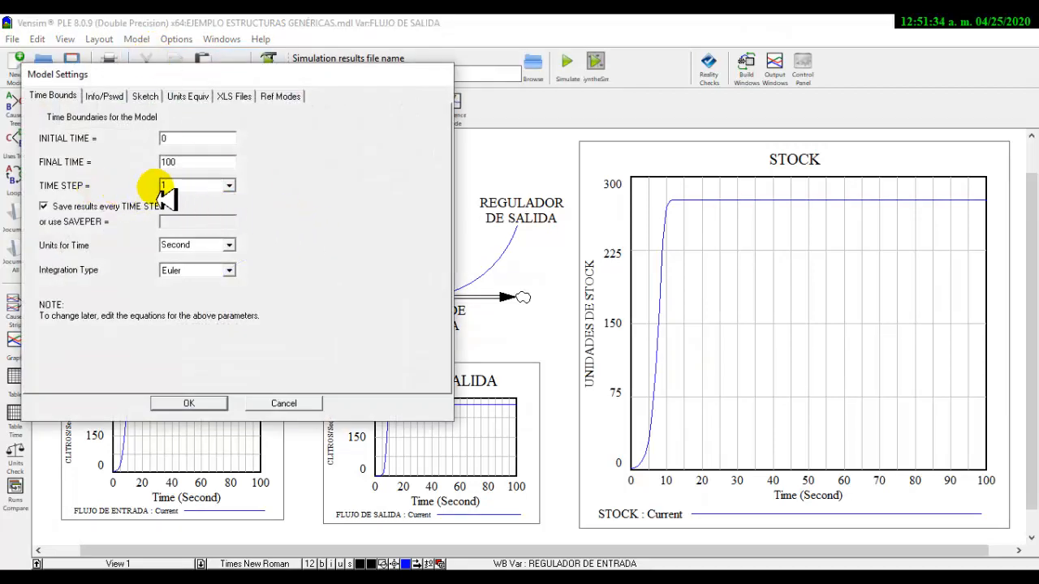
click(230, 186)
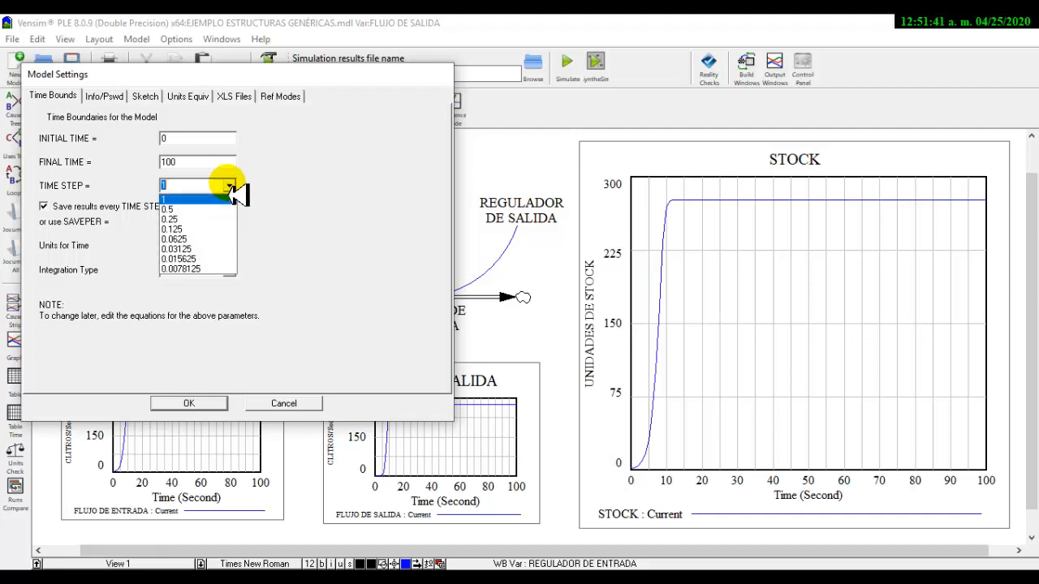
click(199, 269)
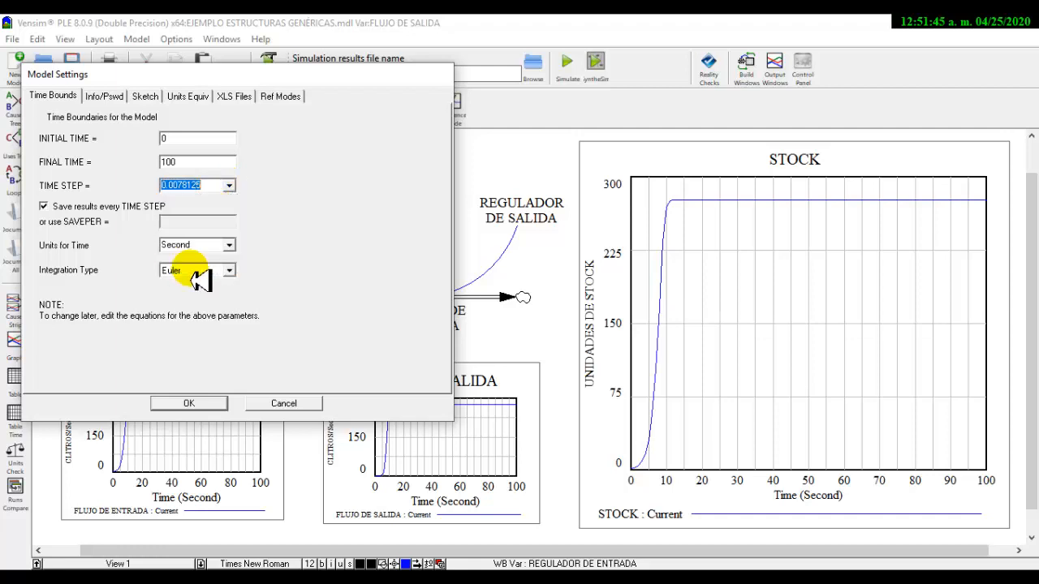
click(217, 405)
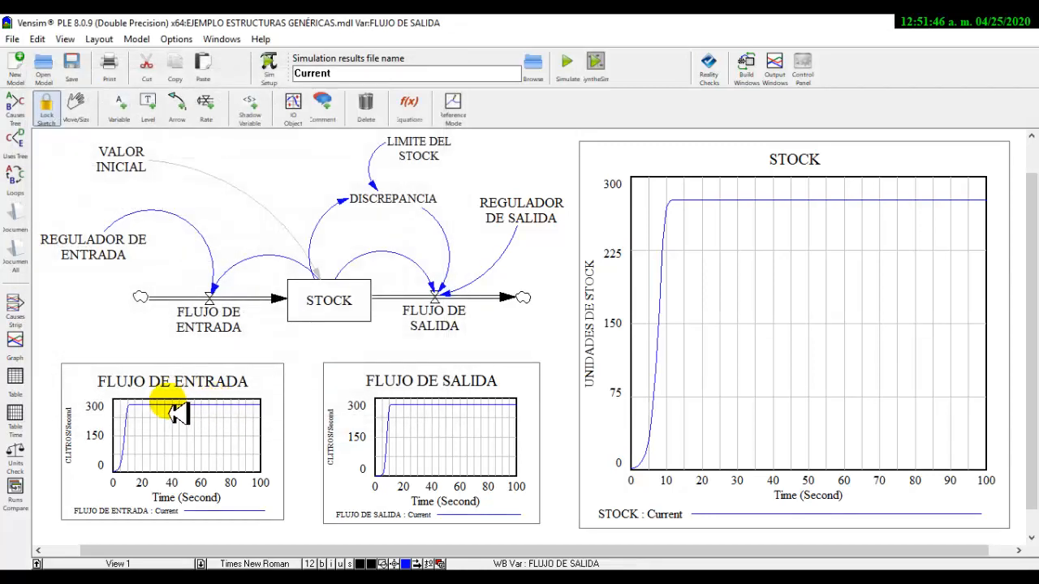
click(568, 72)
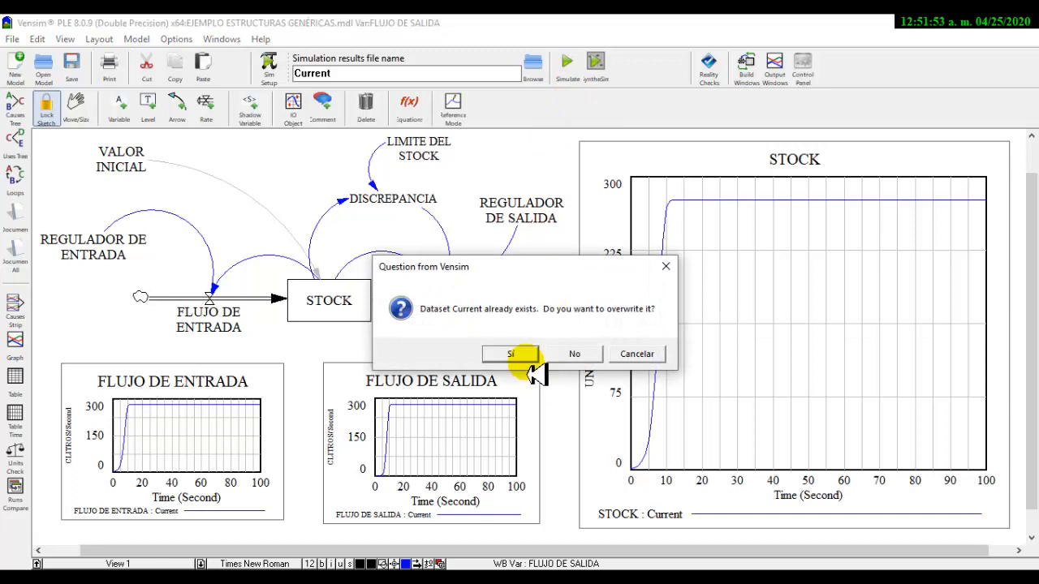
click(514, 351)
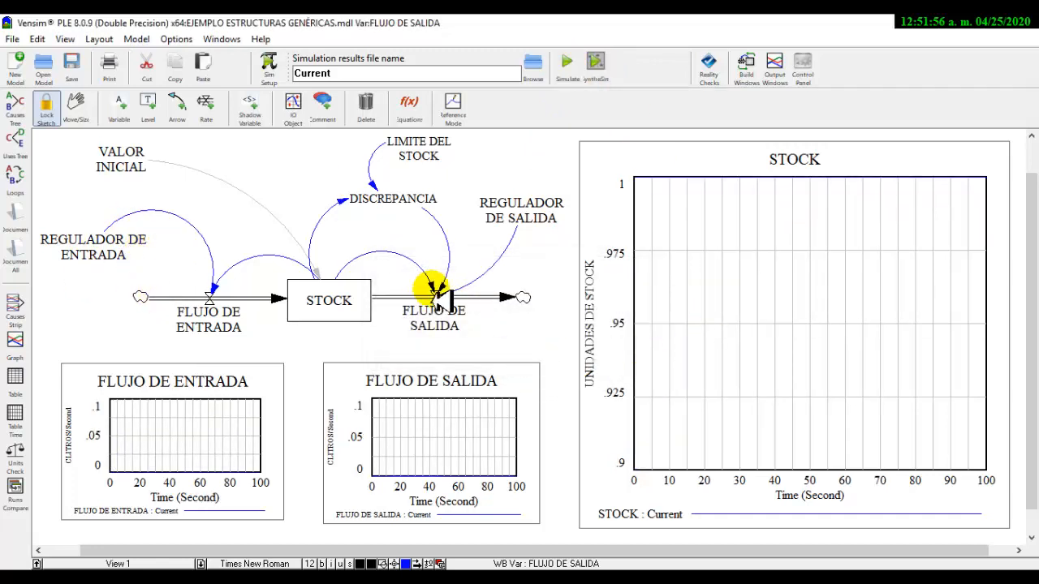
- Start a SyntheSim run, overwriting Current, and set both REGULADOR DE ENTRADA and REGULADOR DE SALIDA to .225
click(597, 65)
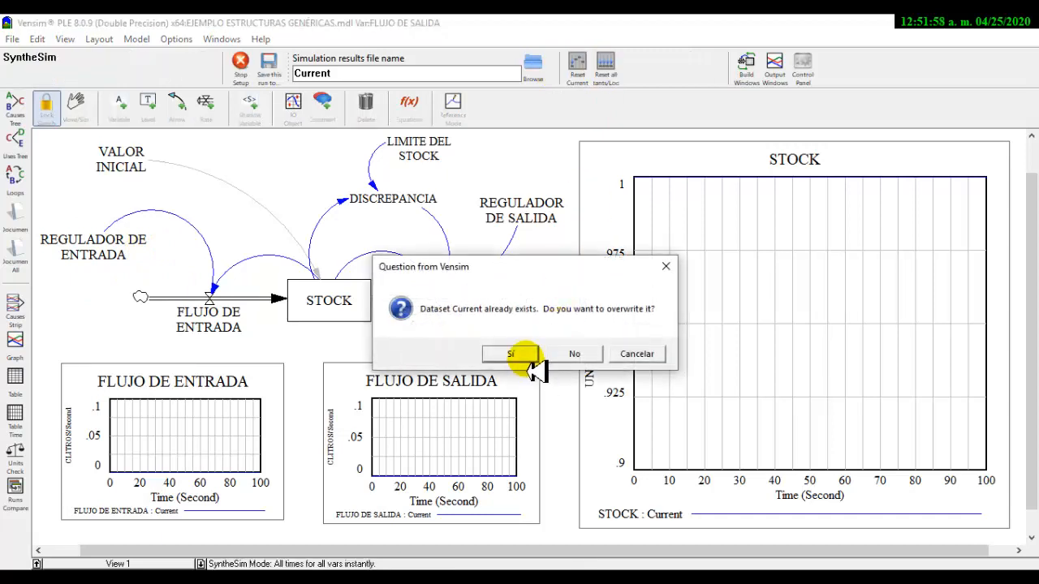
click(513, 351)
click(93, 271)
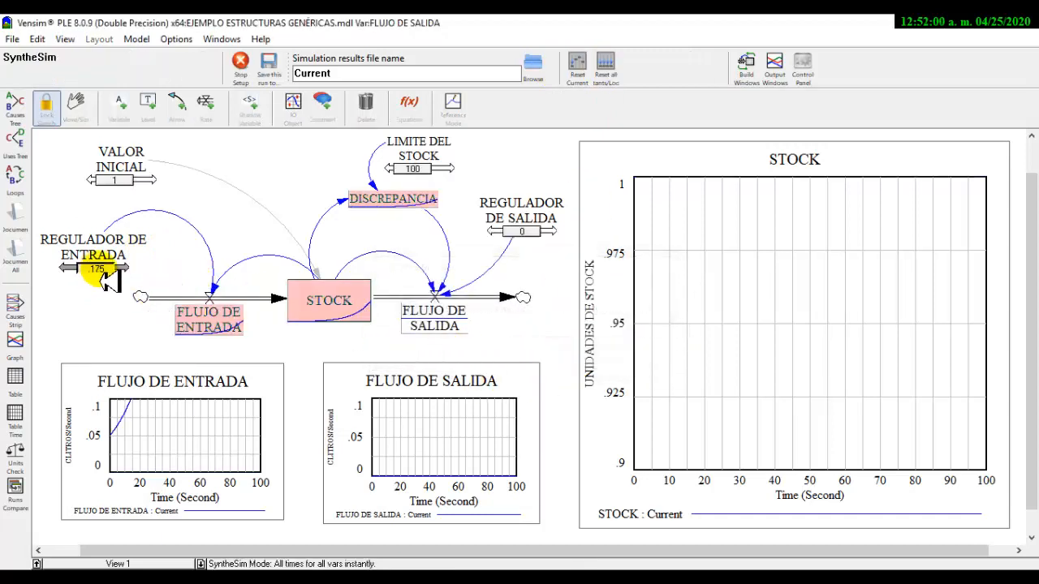
click(524, 232)
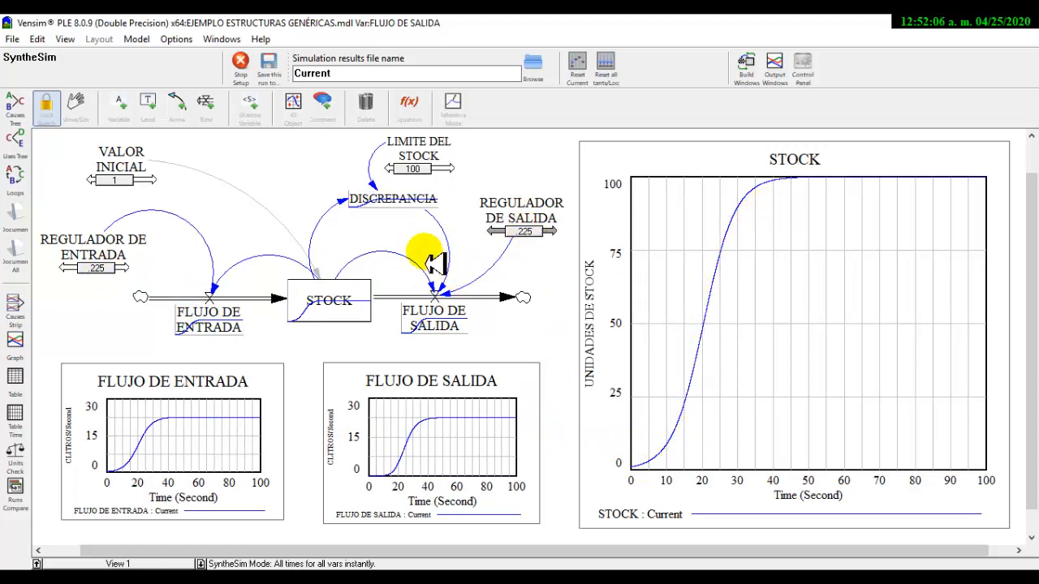
- Set LIMITE DEL STOCK to 175, test negative REGULADOR DE SALIDA values of -.075 and -.05, and raise that regulator to .3
click(407, 169)
click(414, 169)
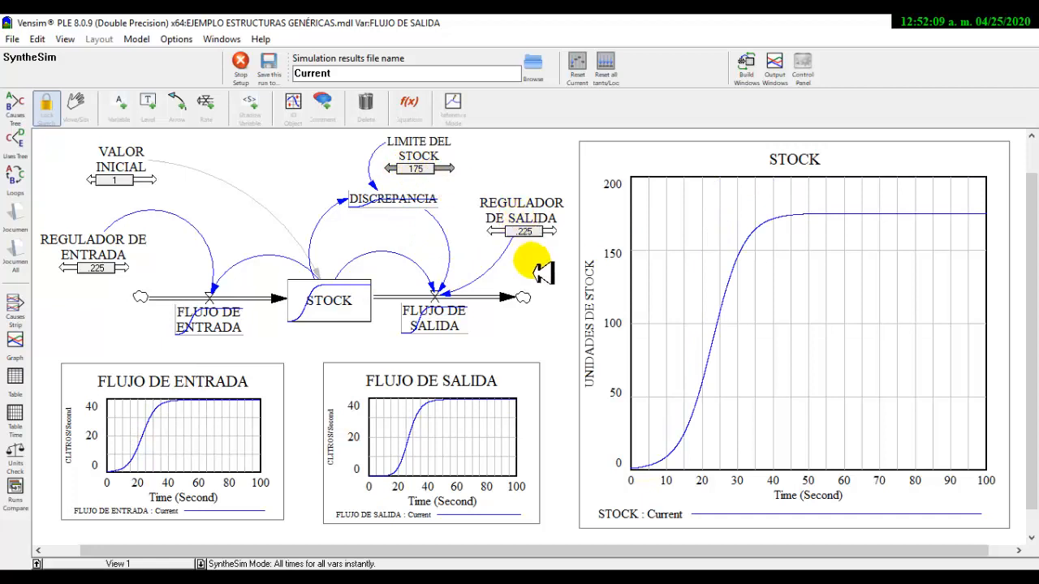
click(521, 232)
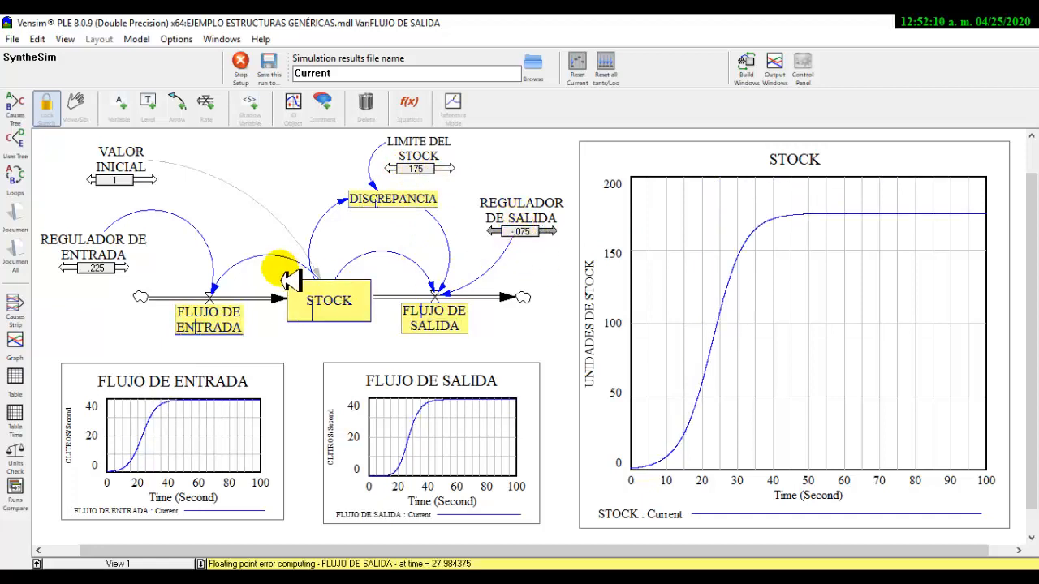
click(513, 234)
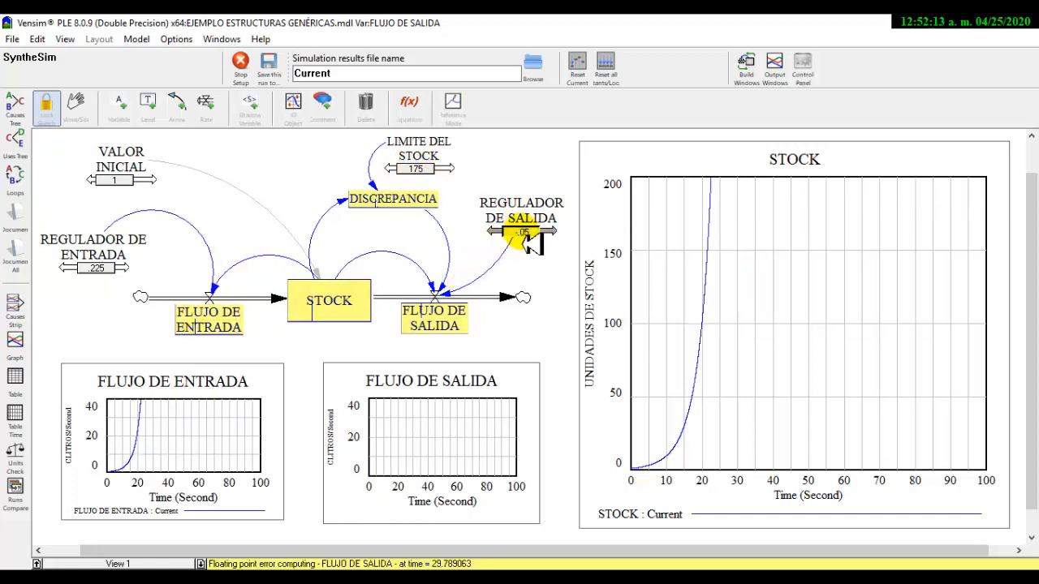
click(535, 234)
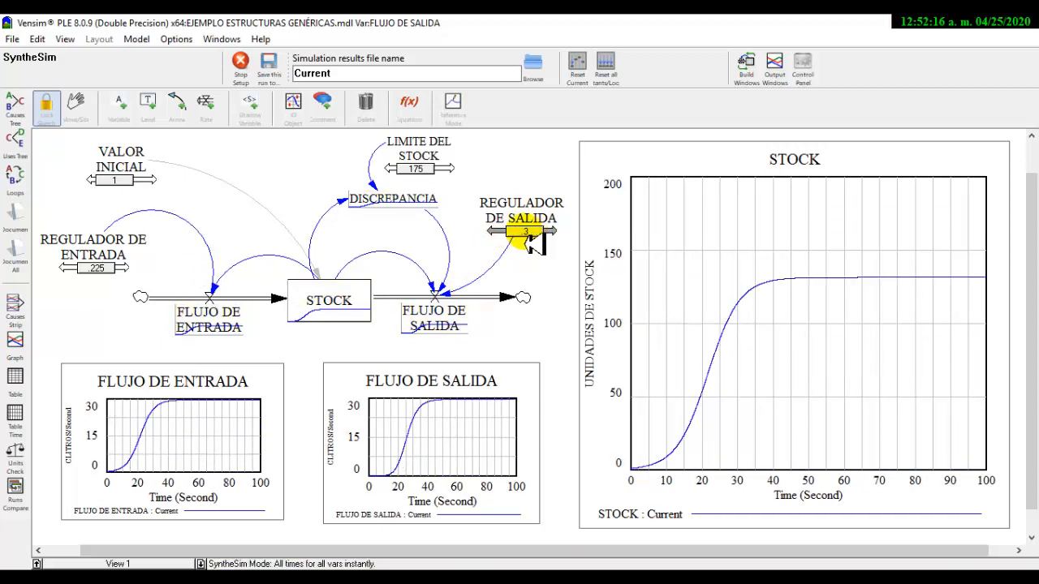
- Set LIMITE DEL STOCK to 225 and REGULADOR DE ENTRADA to .325, and end the SyntheSim run
click(419, 169)
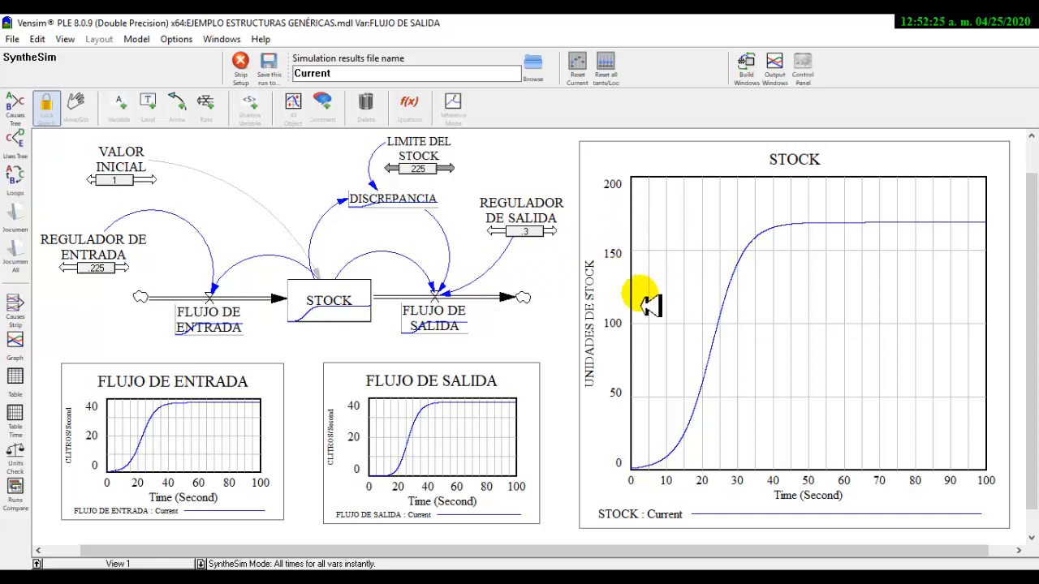
drag(93, 268, 110, 274)
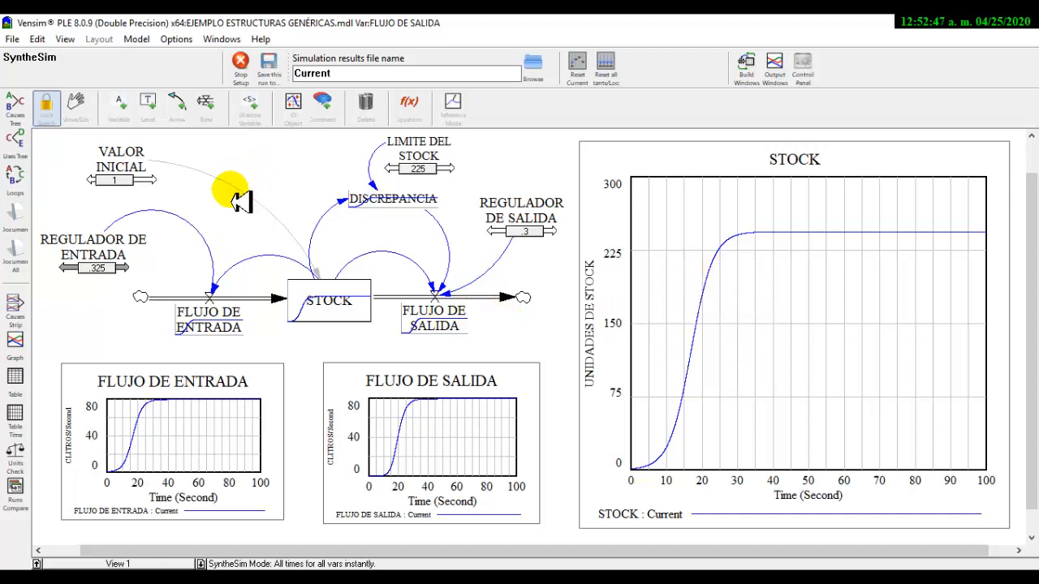
click(241, 70)
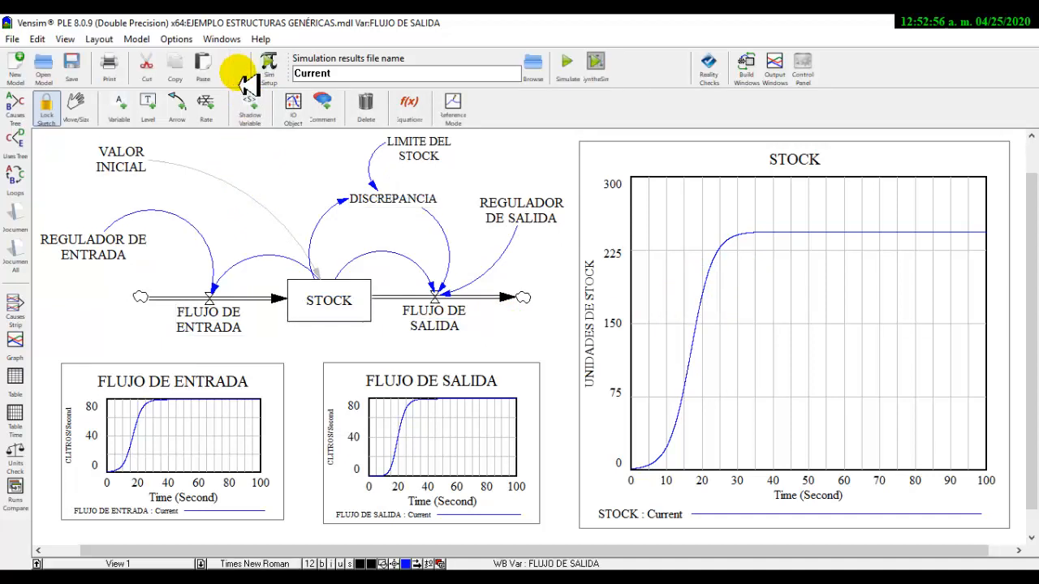
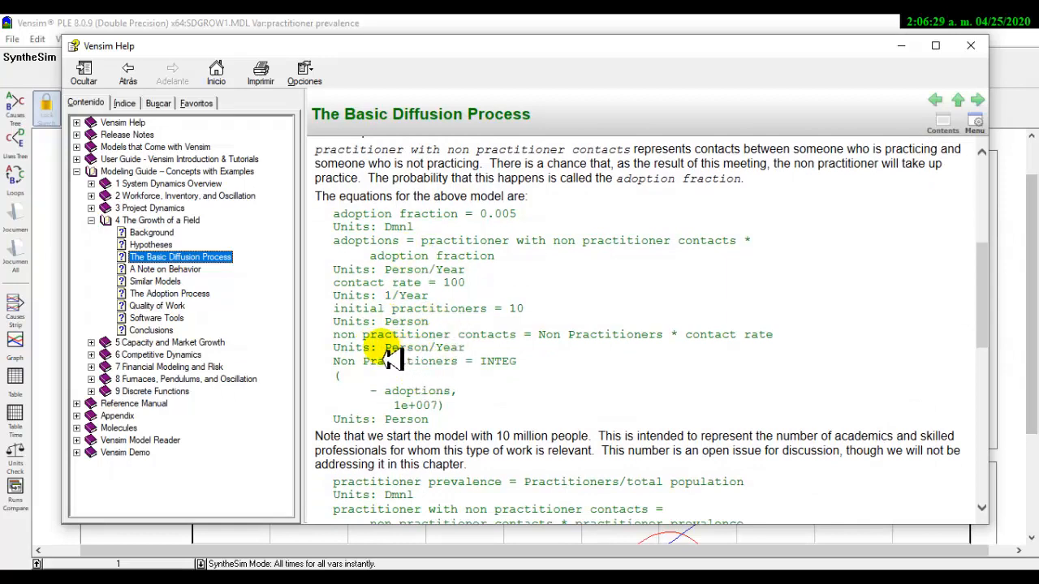
- Examine the equations and adoption graphs in the Basic Diffusion Process help topic, and minimize the help window
scroll(493, 405, down, 6)
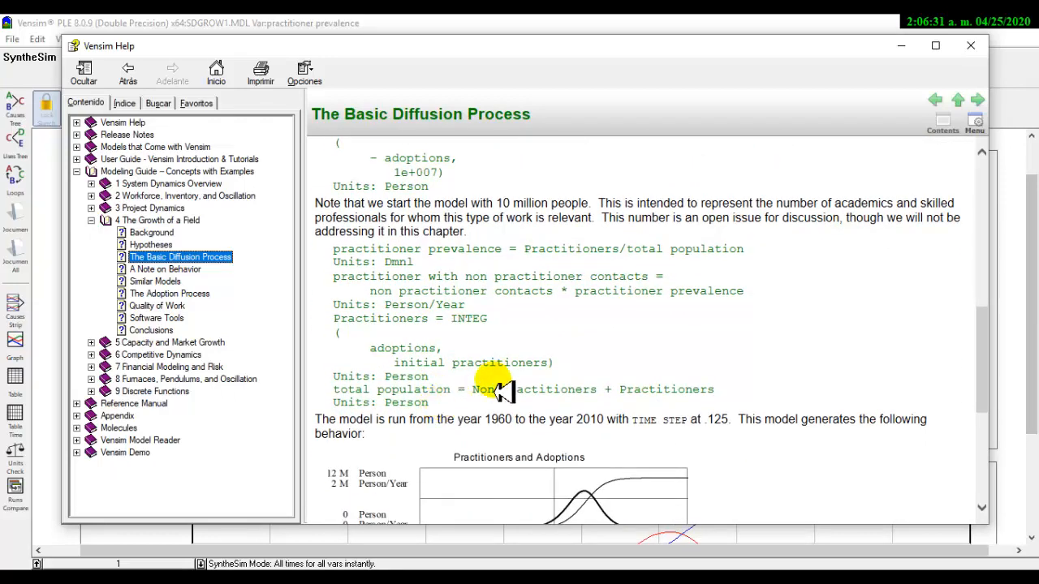
scroll(501, 391, down, 6)
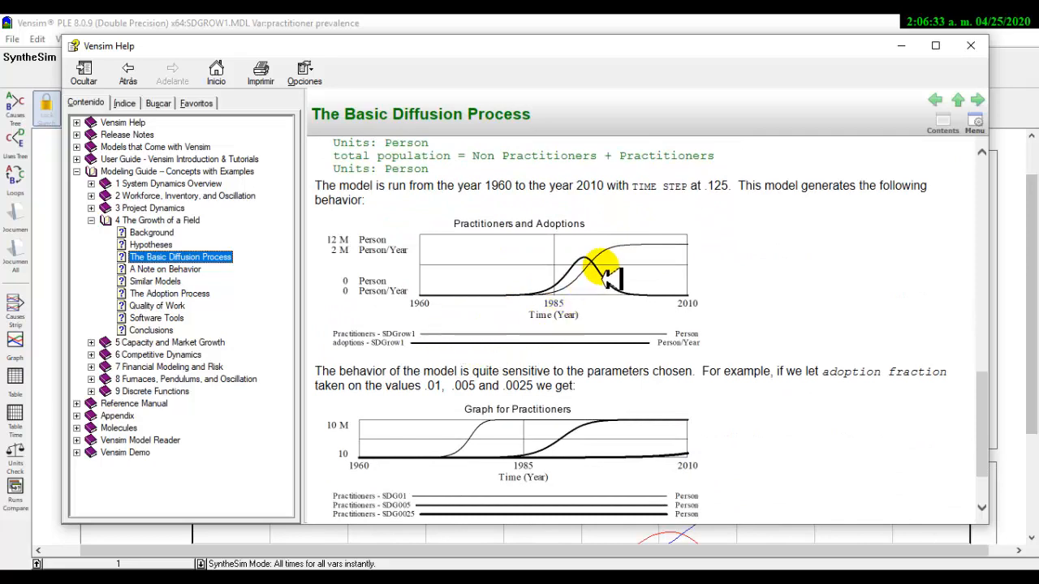
scroll(450, 327, down, 2)
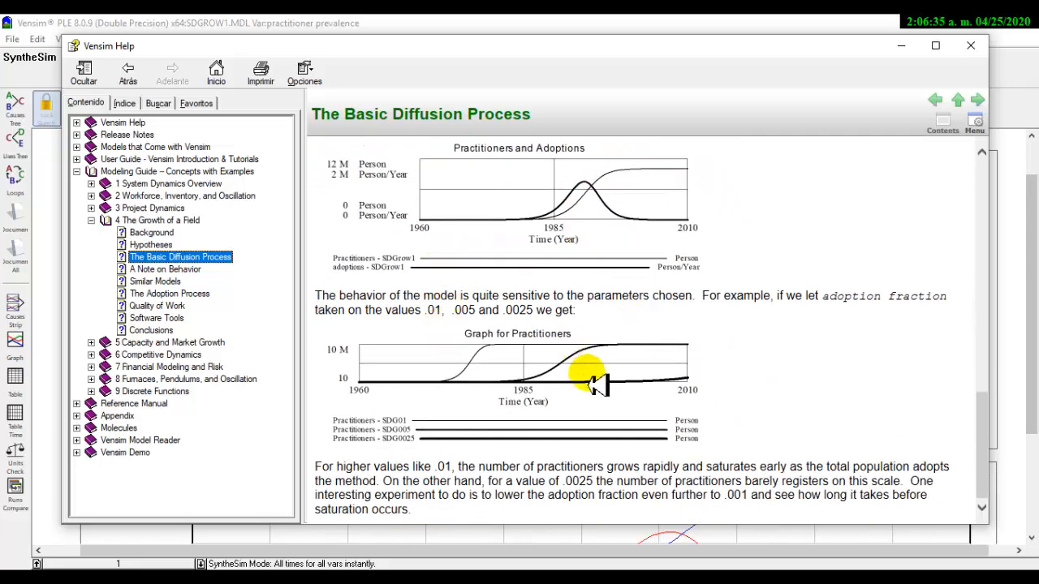
scroll(442, 353, up, 3)
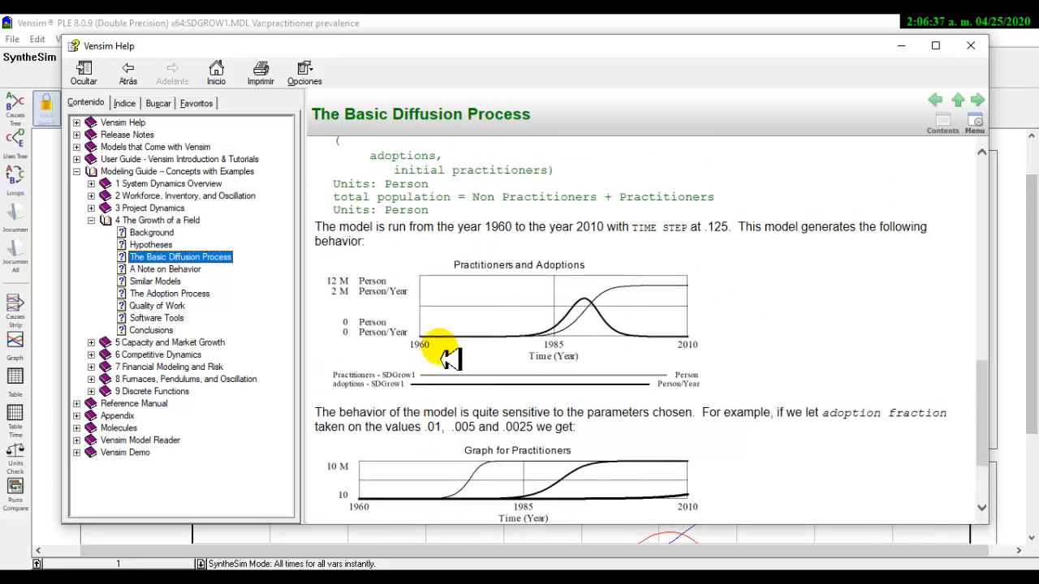
click(900, 47)
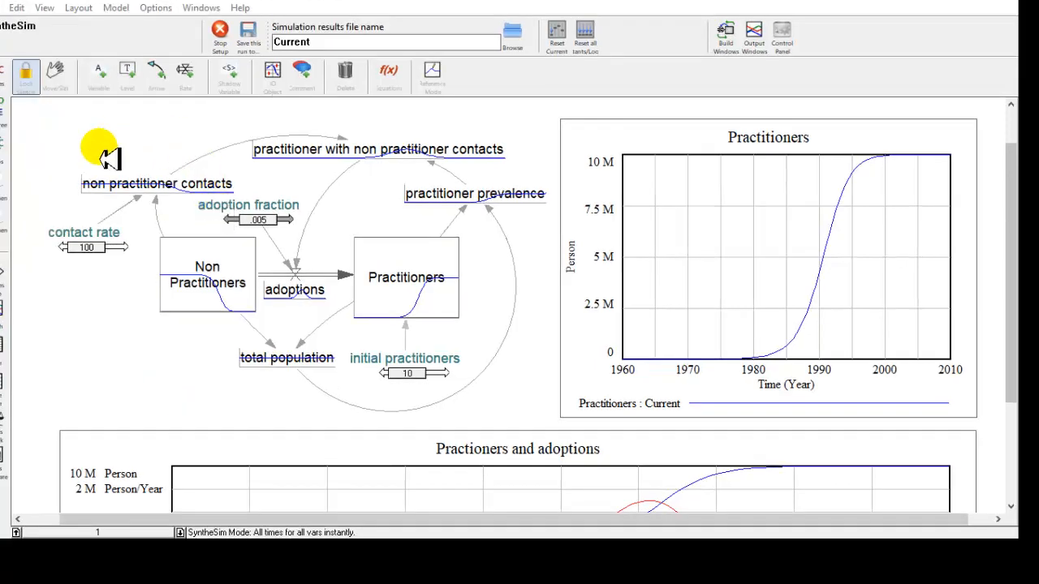
- Open the Vensim manuals at the documentation's start page
click(240, 9)
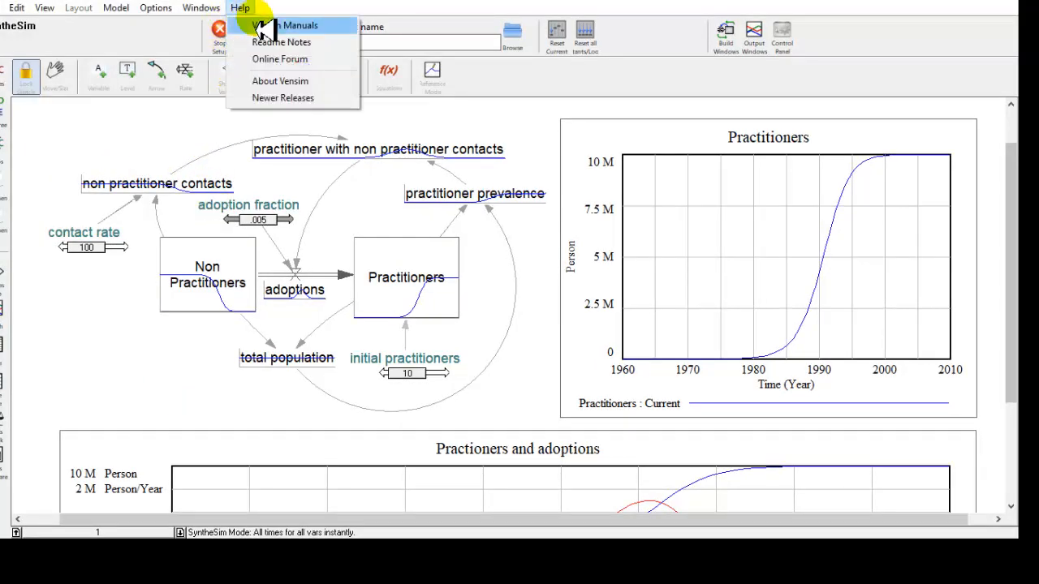
click(263, 27)
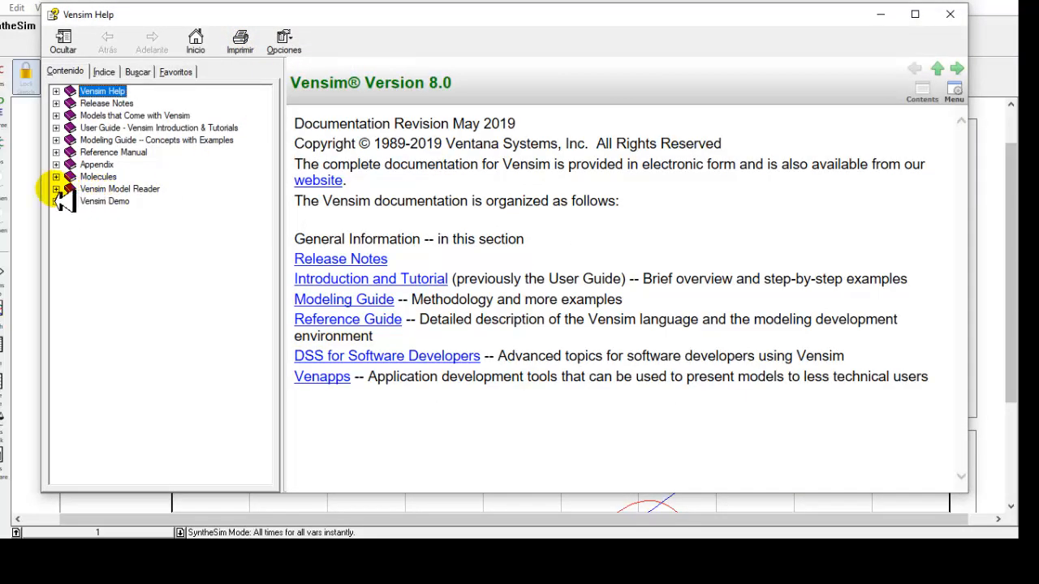
- Review the Menu topic in the Vensim Model Reader section of the help contents
click(56, 189)
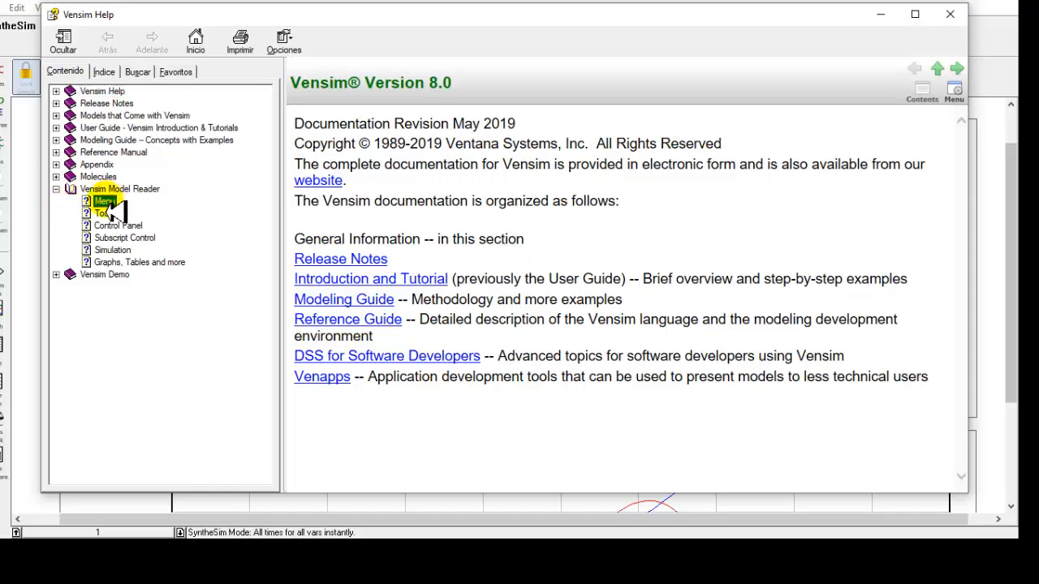
click(106, 202)
scroll(304, 202, down, 5)
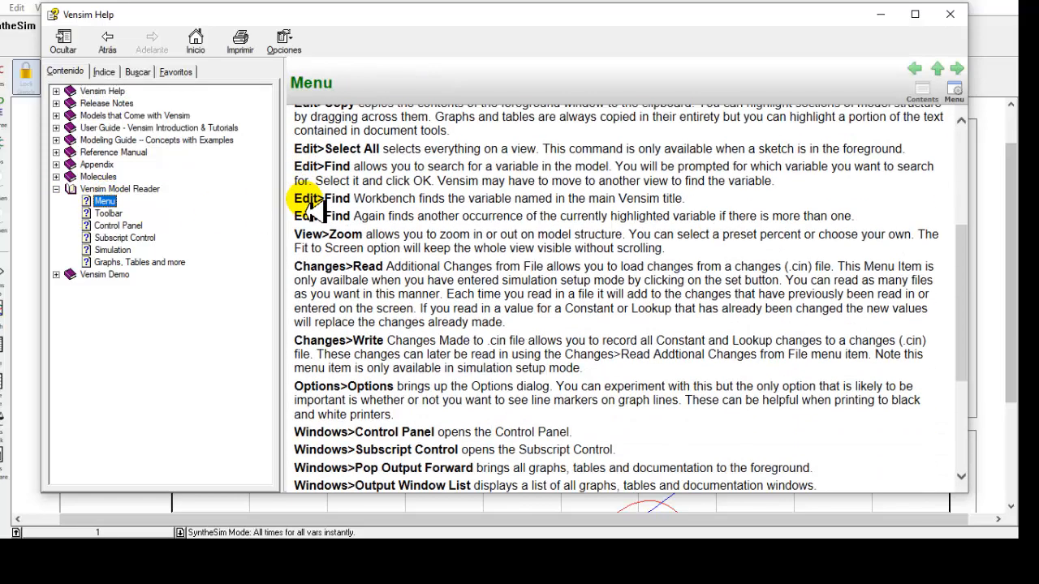
scroll(311, 209, down, 5)
scroll(310, 209, up, 10)
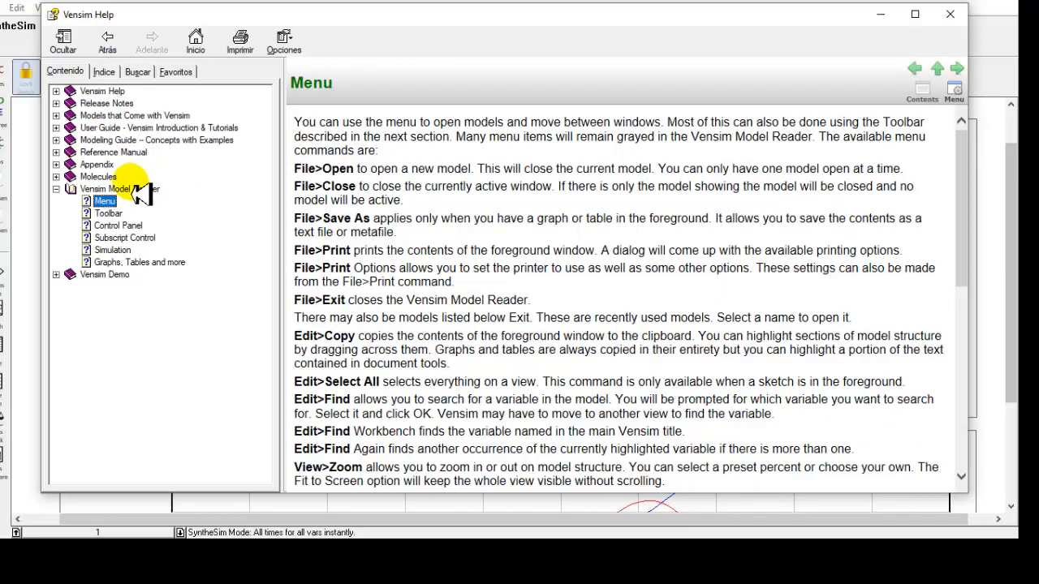
- Open the Introduction to Molecules help topic, collapse the Vensim Model Reader section, and examine the molecule taxonomy diagram and its relationships
click(56, 177)
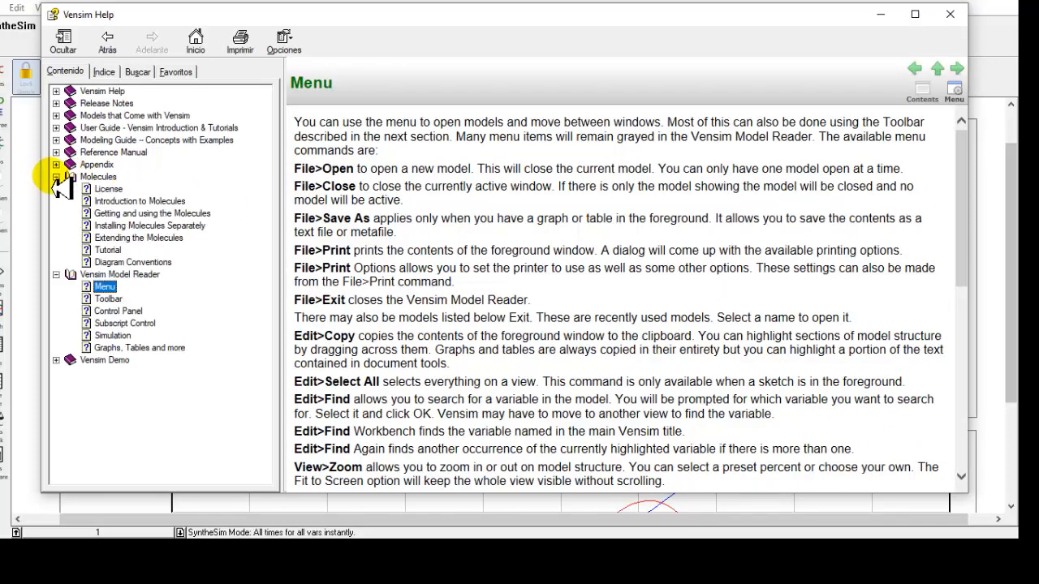
click(56, 274)
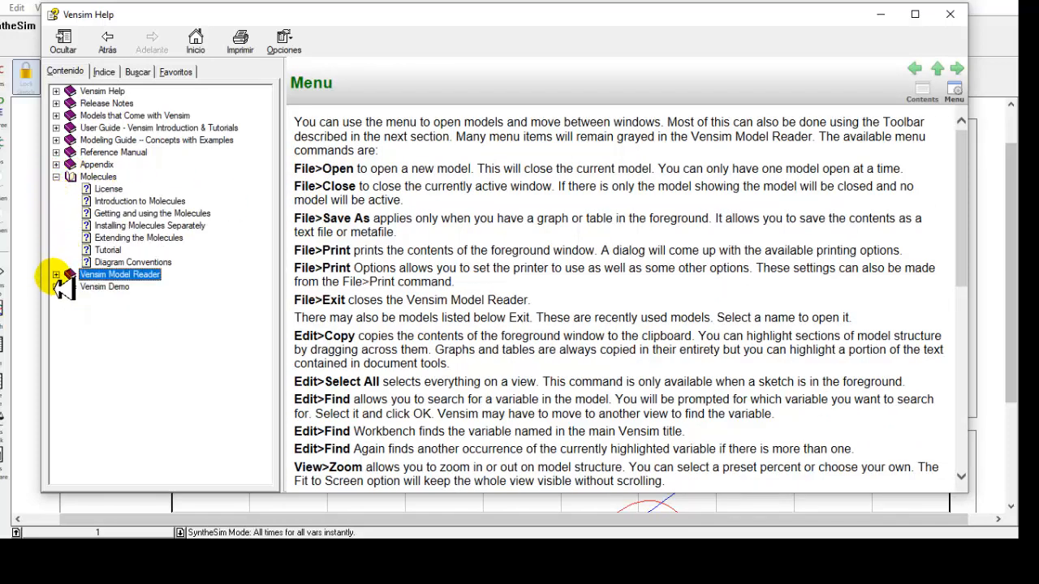
click(98, 200)
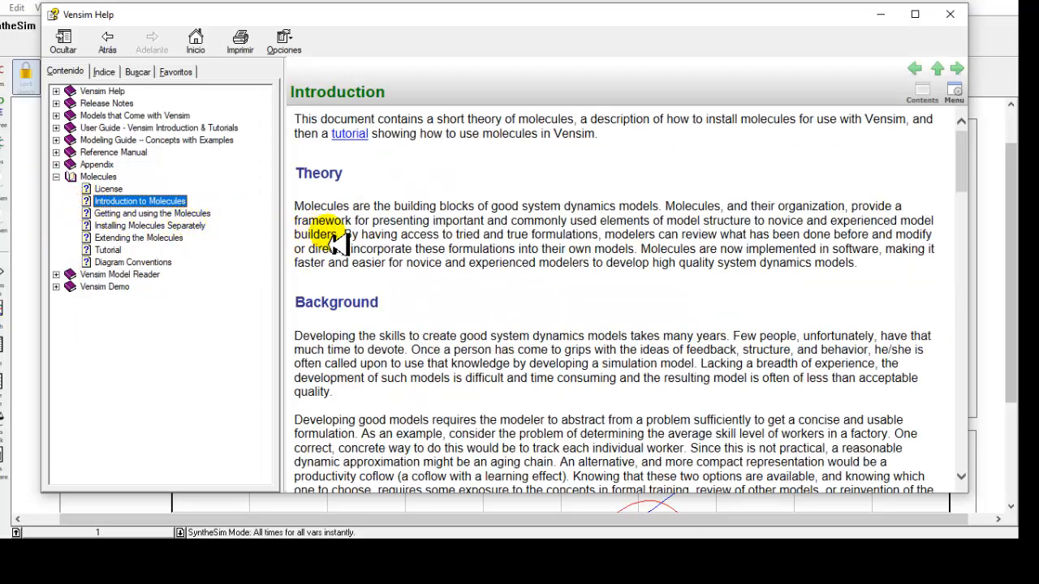
scroll(568, 272, down, 15)
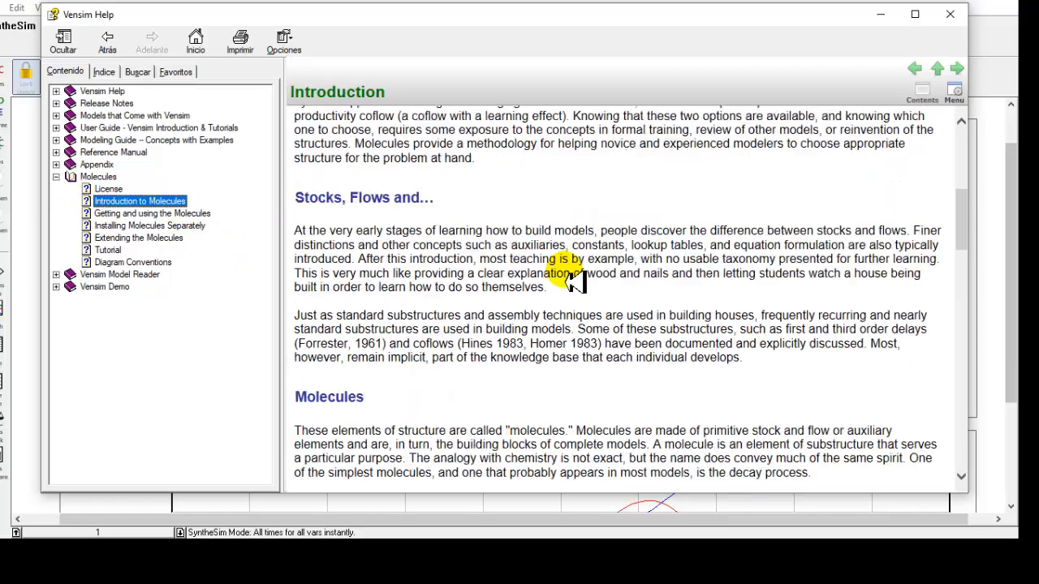
scroll(568, 276, down, 15)
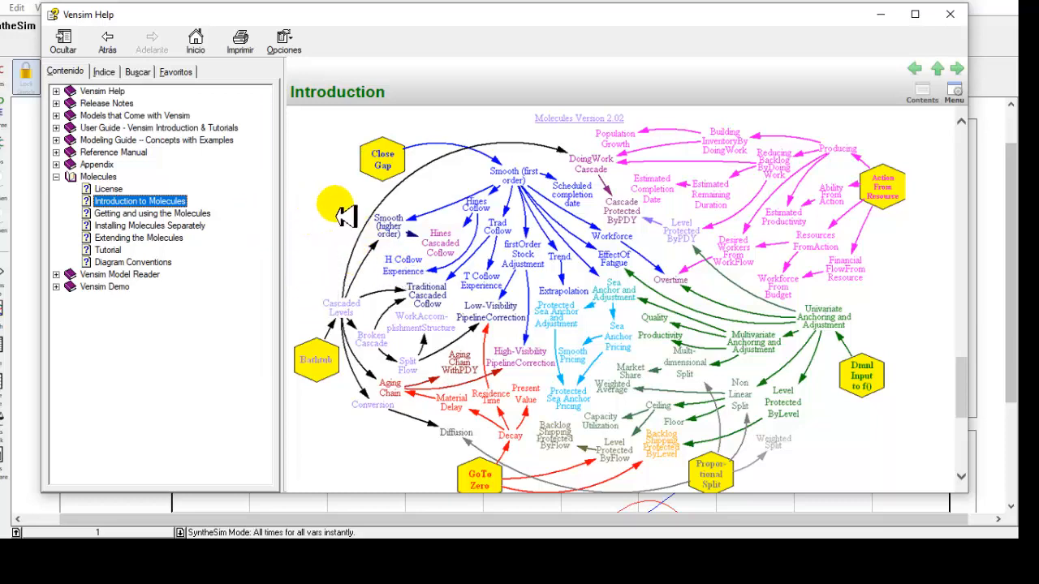
scroll(321, 197, up, 5)
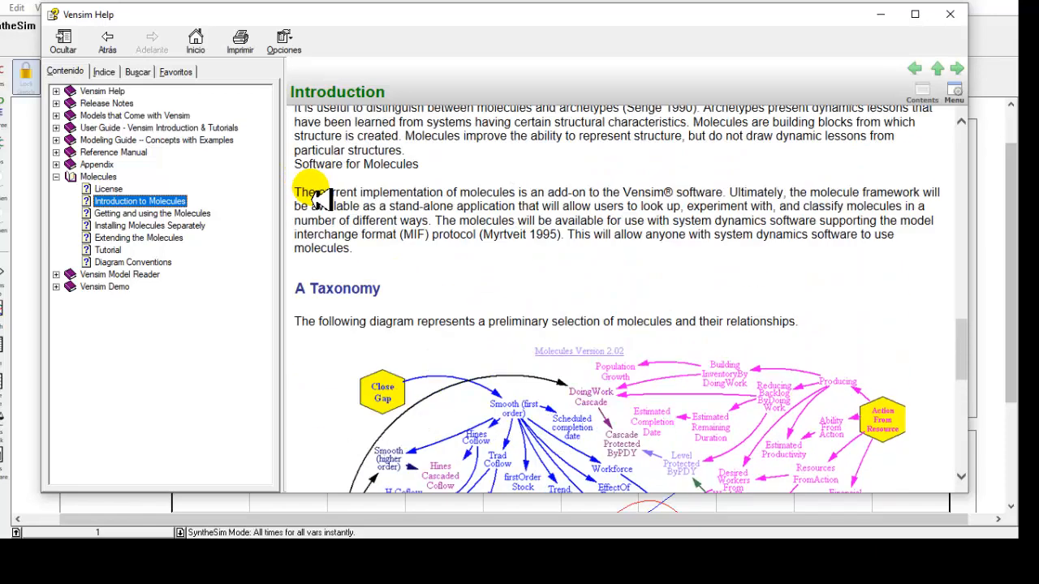
scroll(321, 197, down, 4)
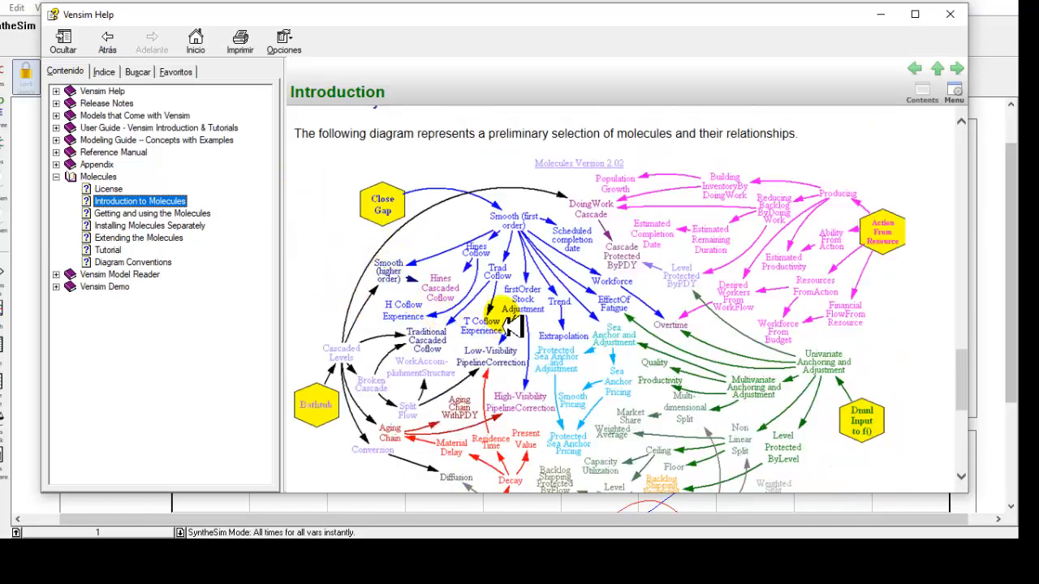
scroll(511, 322, down, 1)
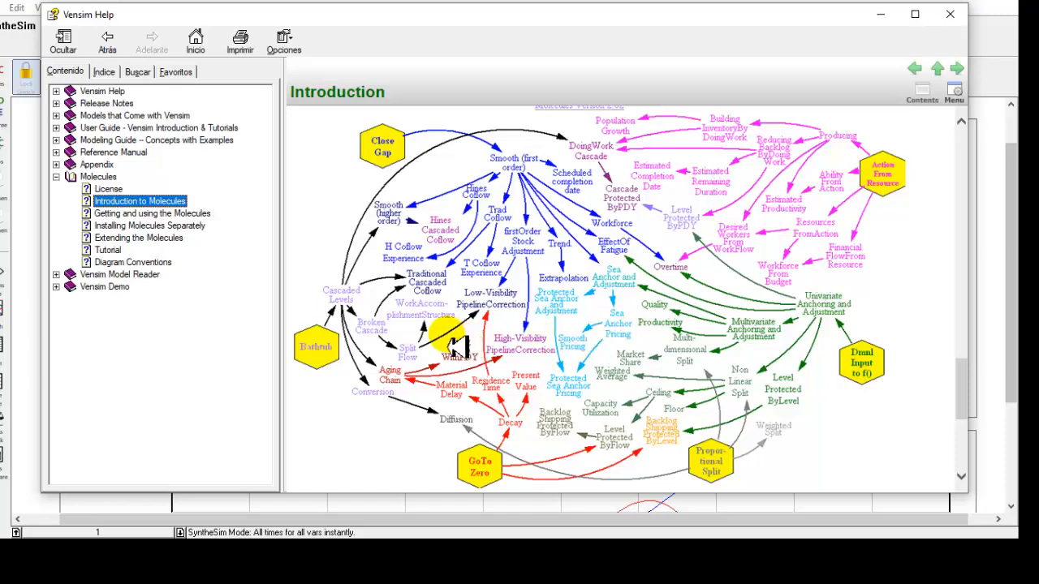
scroll(406, 340, up, 1)
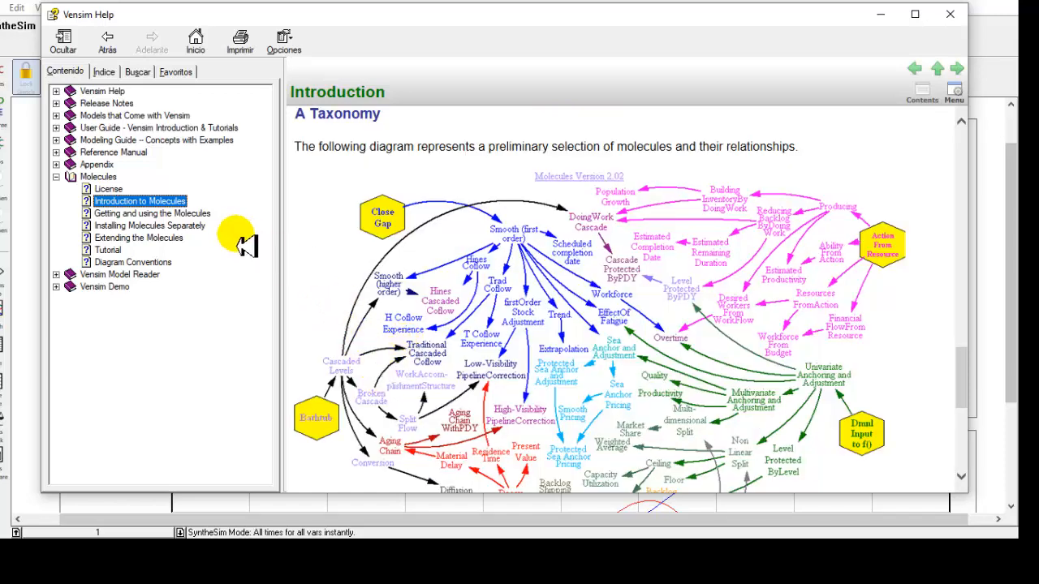
- Open the linked molecule.pdf document from the Getting and using the Molecules help topic
click(203, 214)
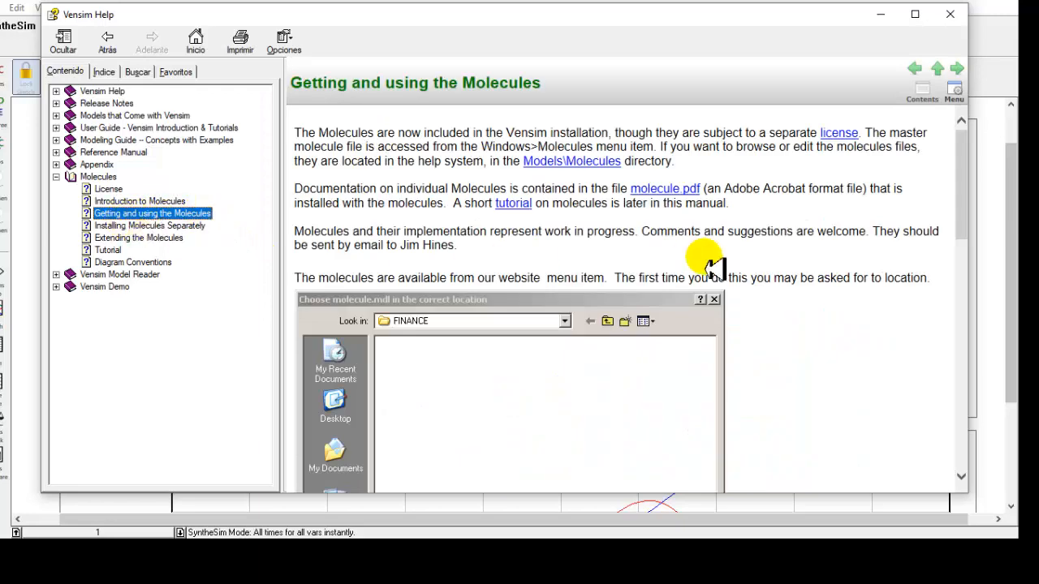
click(674, 200)
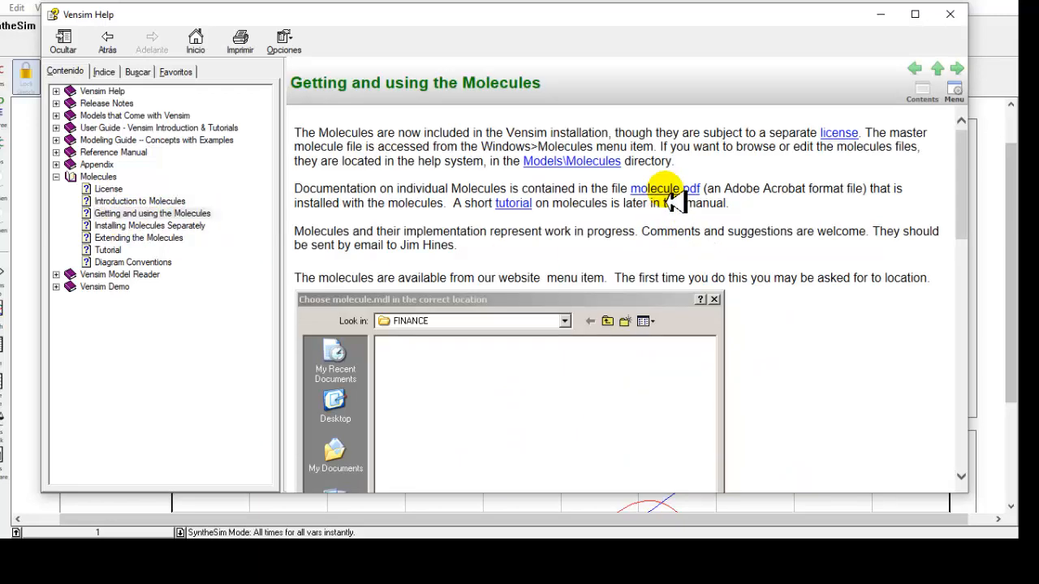
scroll(852, 325, down, 4)
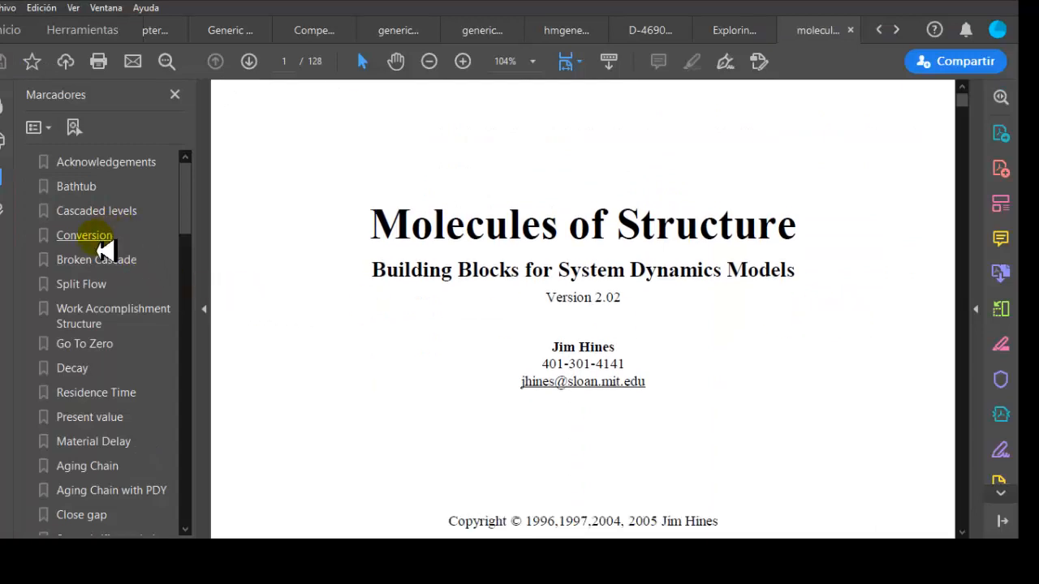
- Browse the bookmark list of the Molecules of Structure document and go to the Extrapolation molecule
scroll(95, 365, down, 2)
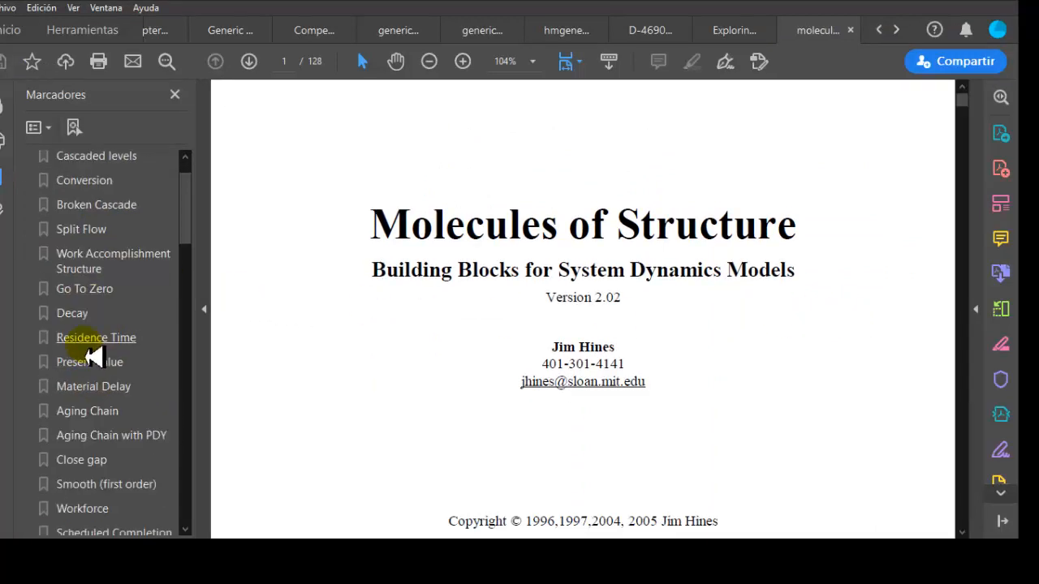
scroll(93, 357, down, 6)
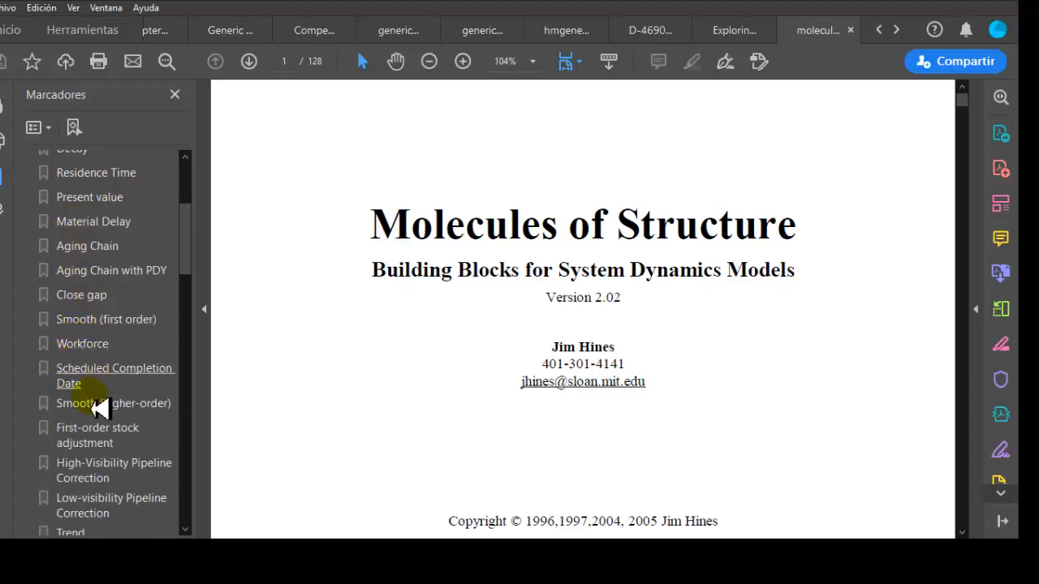
scroll(128, 400, down, 2)
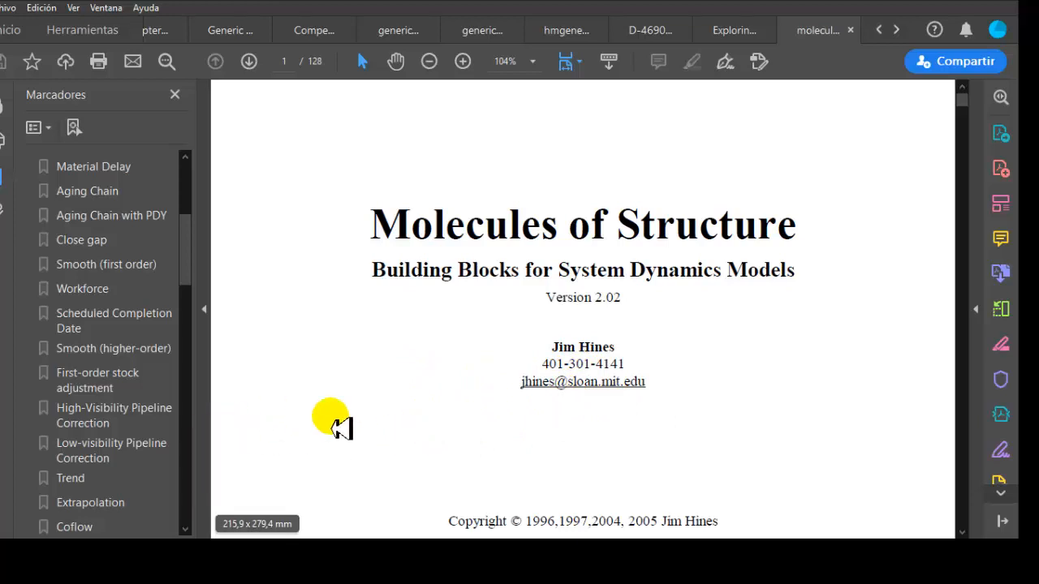
scroll(340, 428, down, 1)
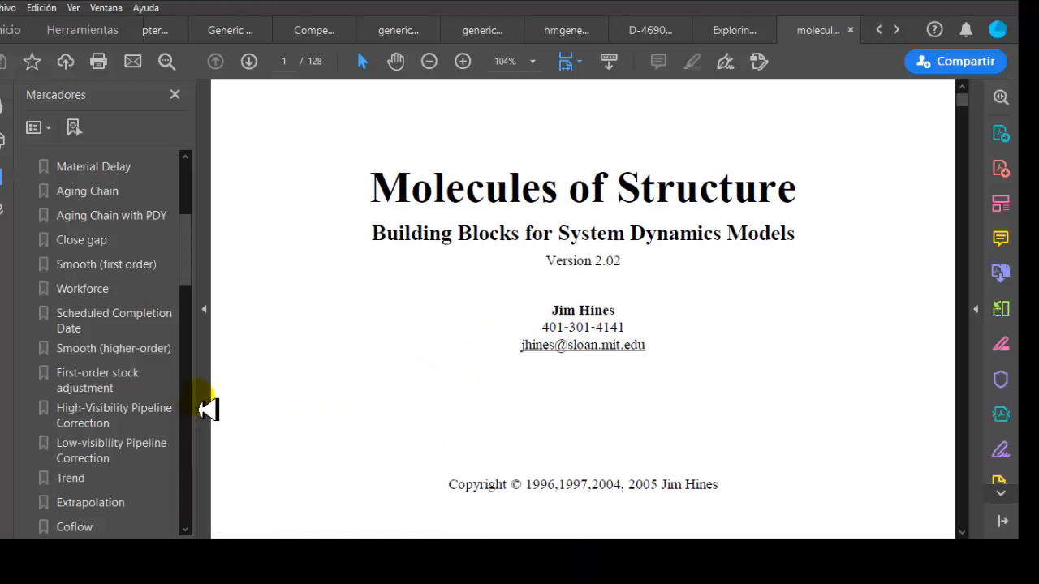
scroll(127, 365, down, 1)
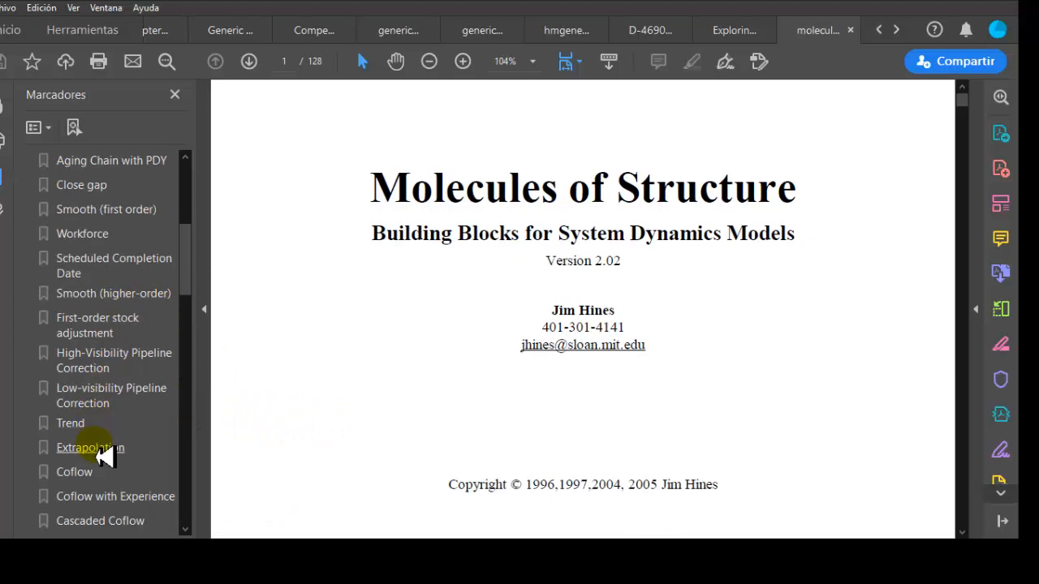
click(105, 457)
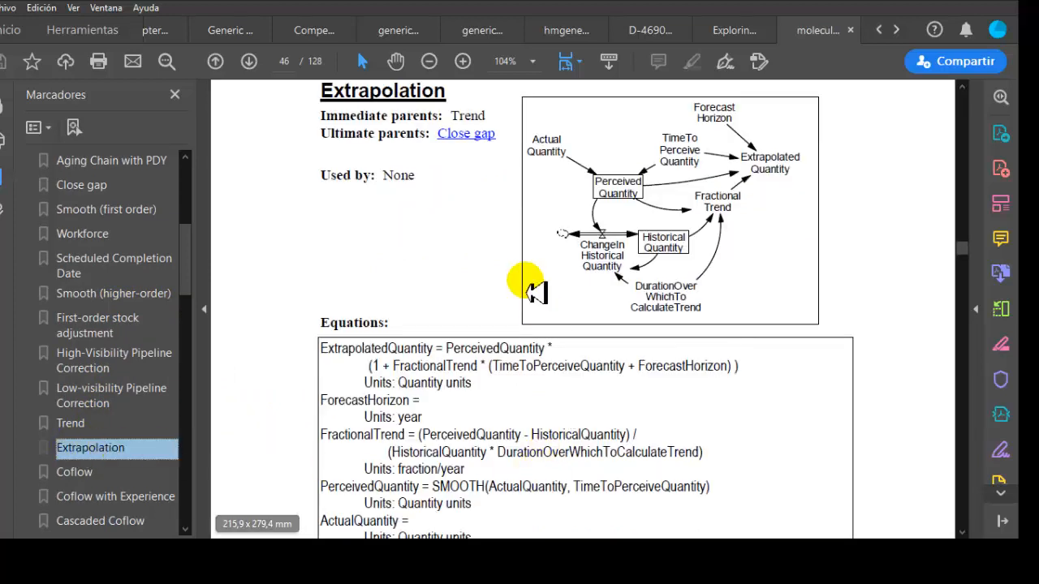
- Read the Extrapolation molecule's diagram, equations, description and notes, and select the Caveats sentence about oscillatory systems while reading
scroll(426, 231, up, 1)
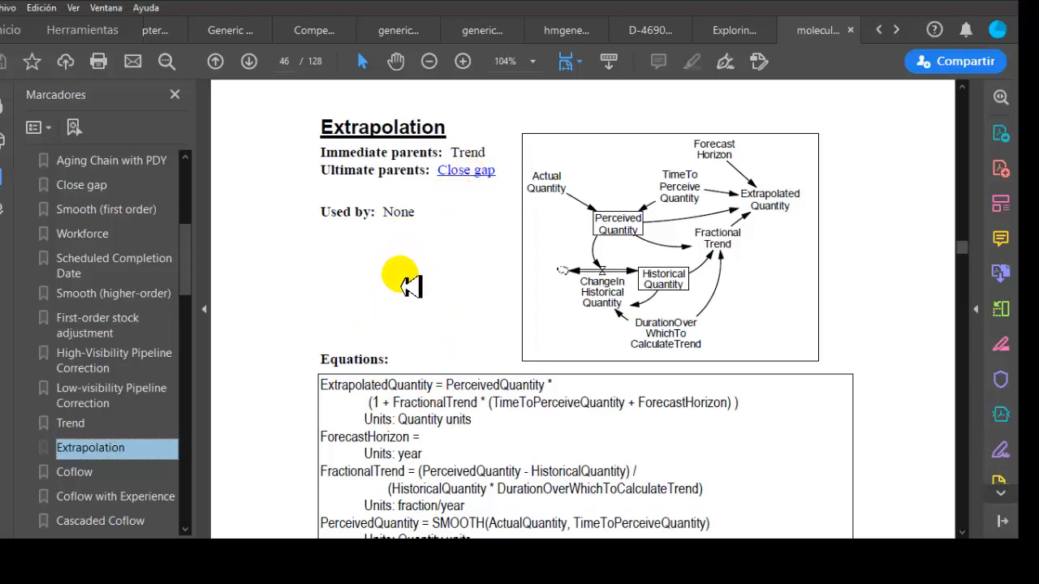
scroll(405, 300, down, 3)
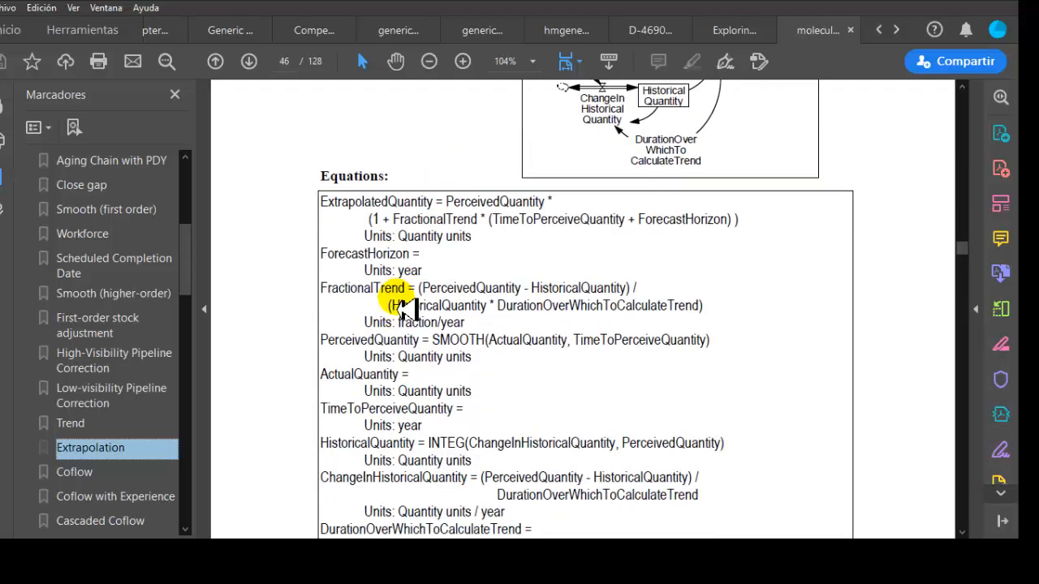
scroll(404, 308, down, 5)
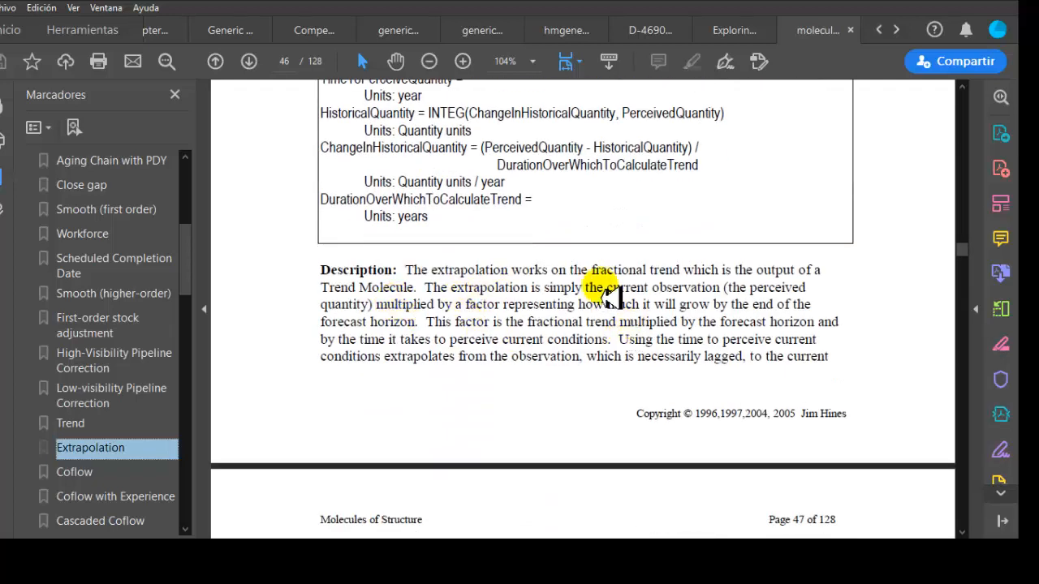
scroll(430, 305, down, 4)
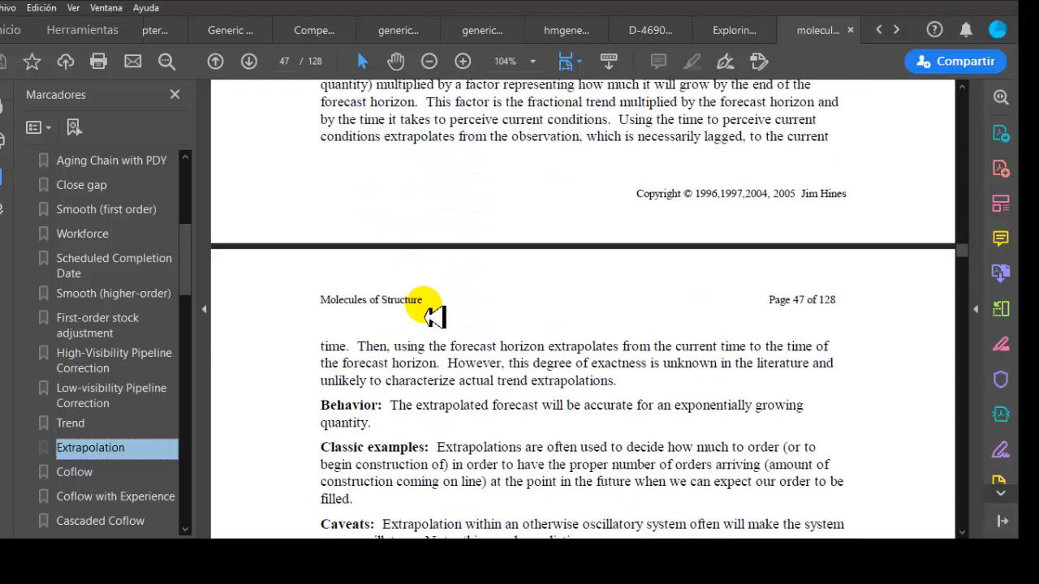
scroll(434, 316, down, 1)
scroll(436, 316, down, 1)
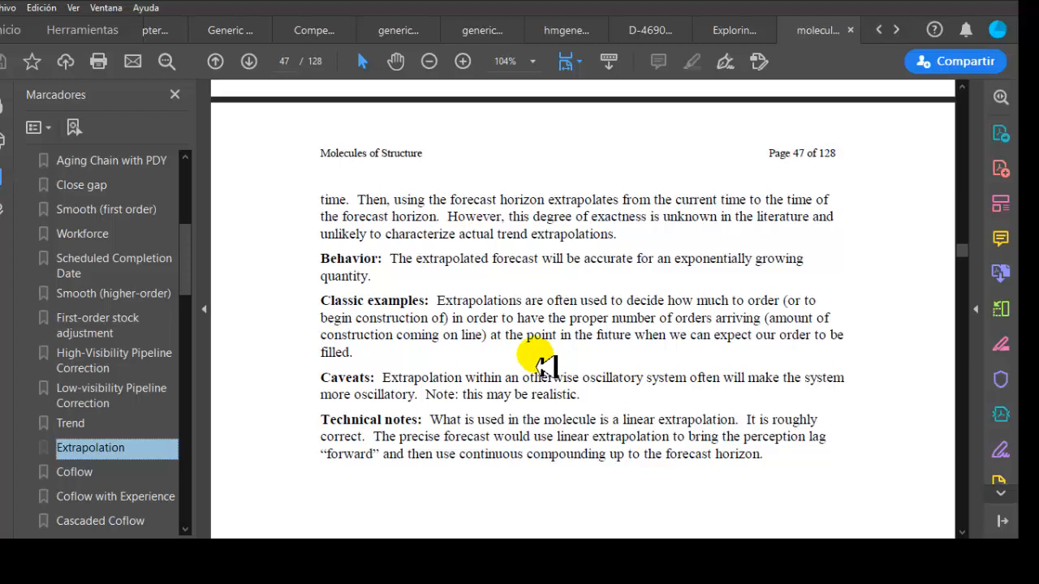
scroll(472, 358, down, 1)
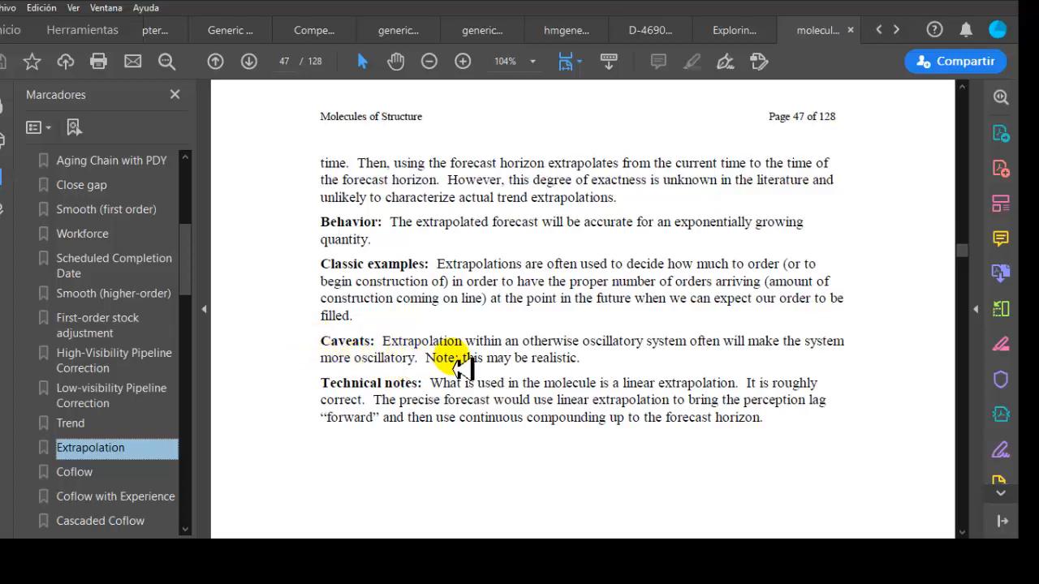
drag(382, 341, 415, 357)
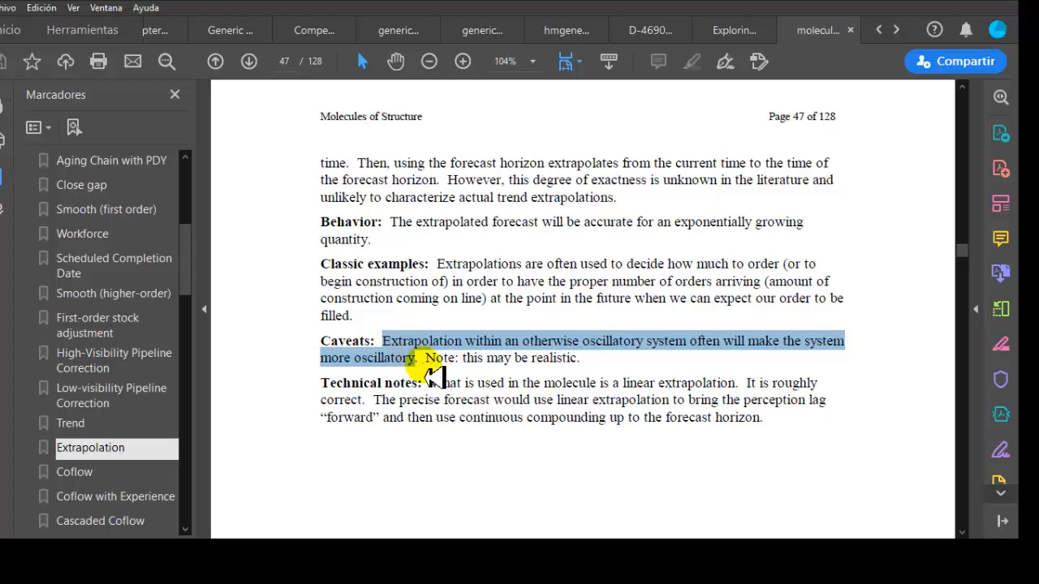
click(549, 382)
- Find the Diffusion molecule in the bookmark list and examine its word-of-mouth growth diagram and equations
scroll(549, 381, down, 10)
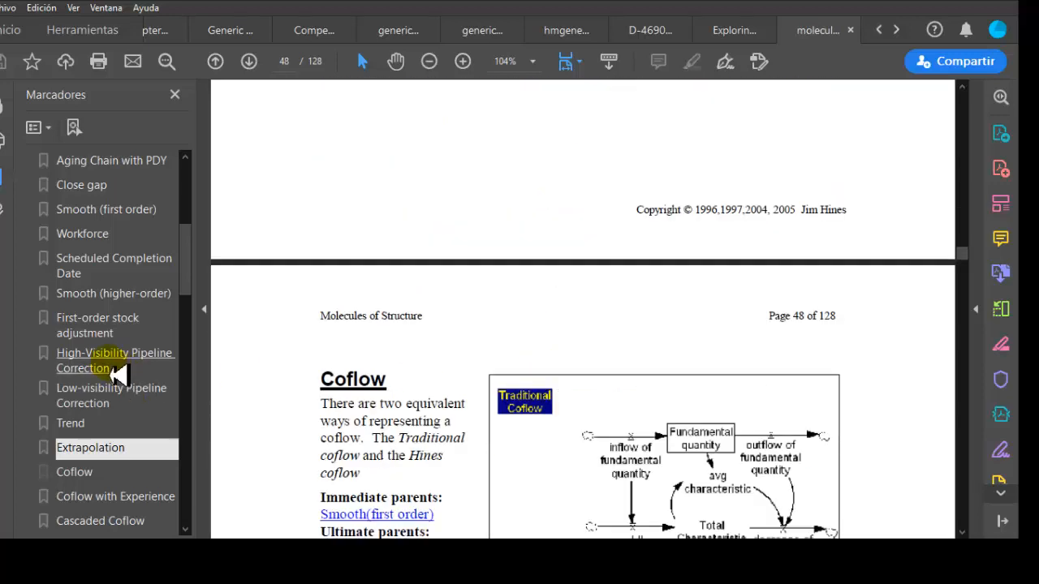
scroll(116, 369, down, 10)
scroll(114, 383, down, 5)
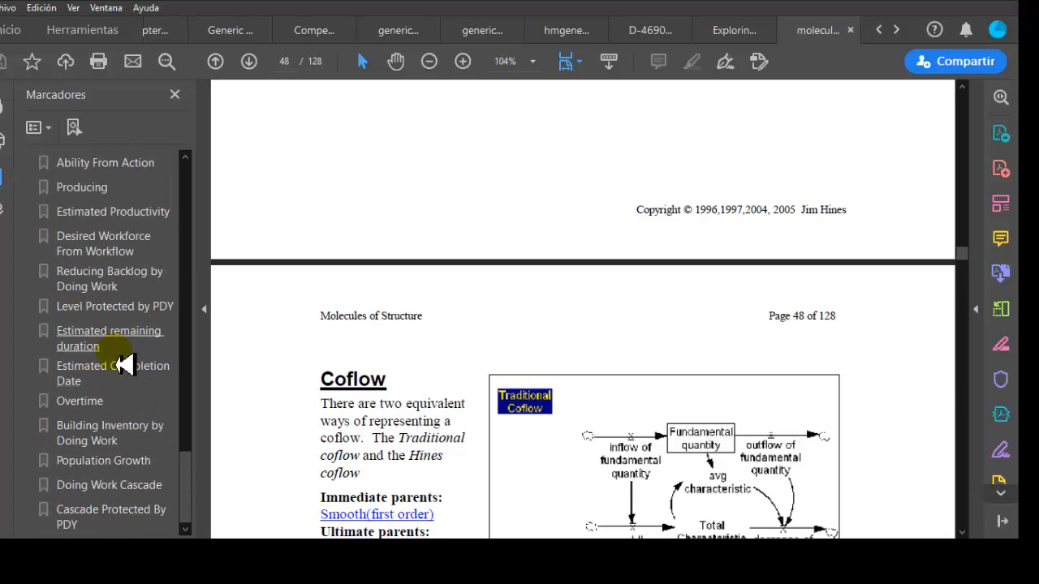
scroll(118, 346, up, 5)
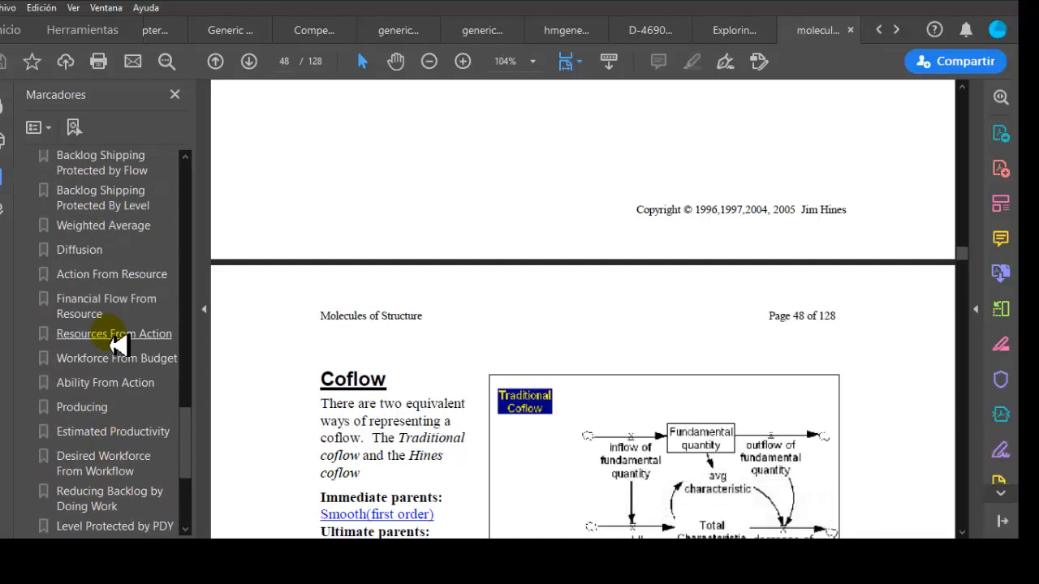
click(77, 251)
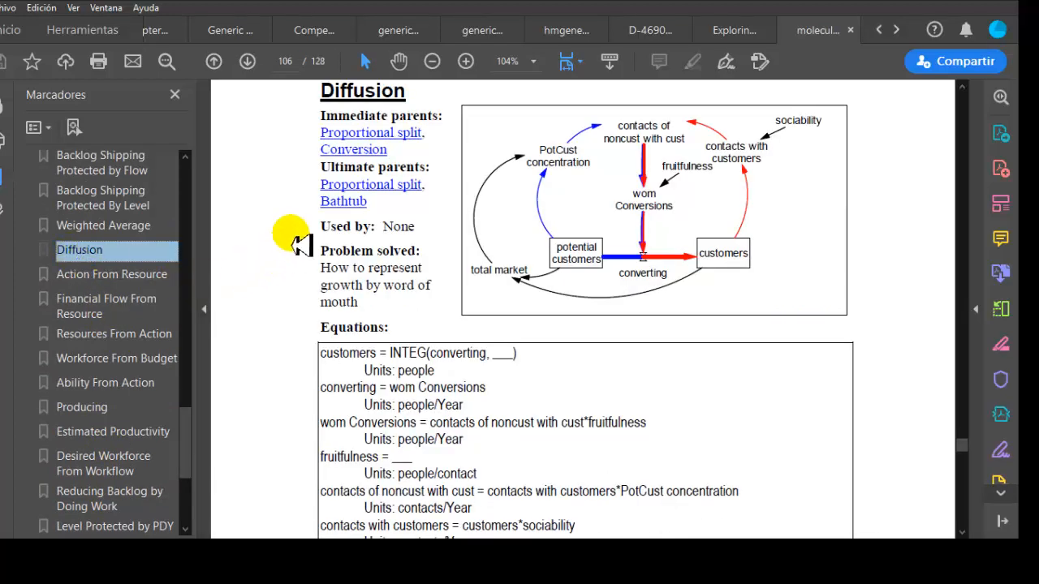
scroll(300, 246, up, 1)
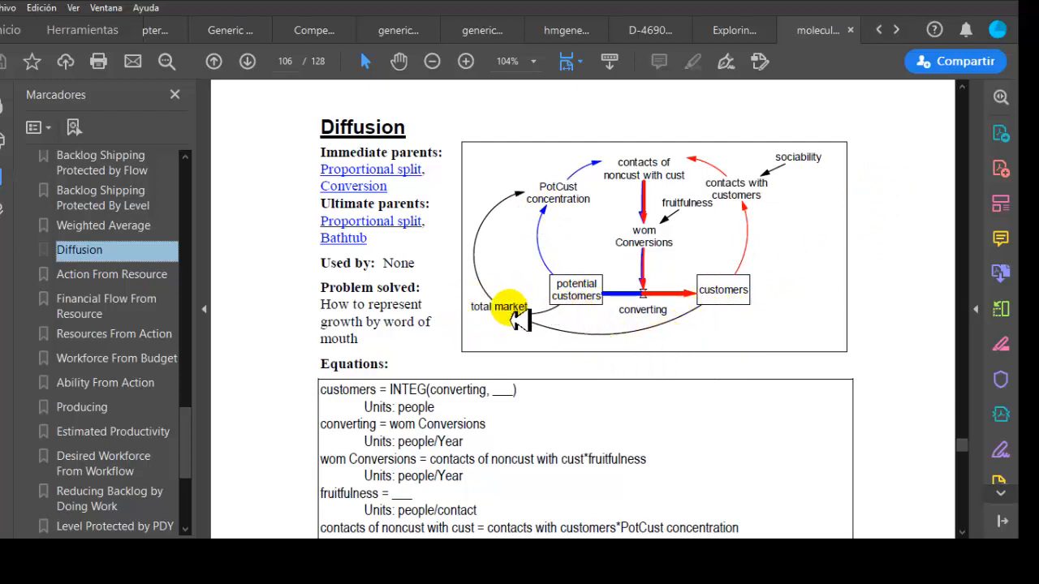
scroll(520, 319, down, 4)
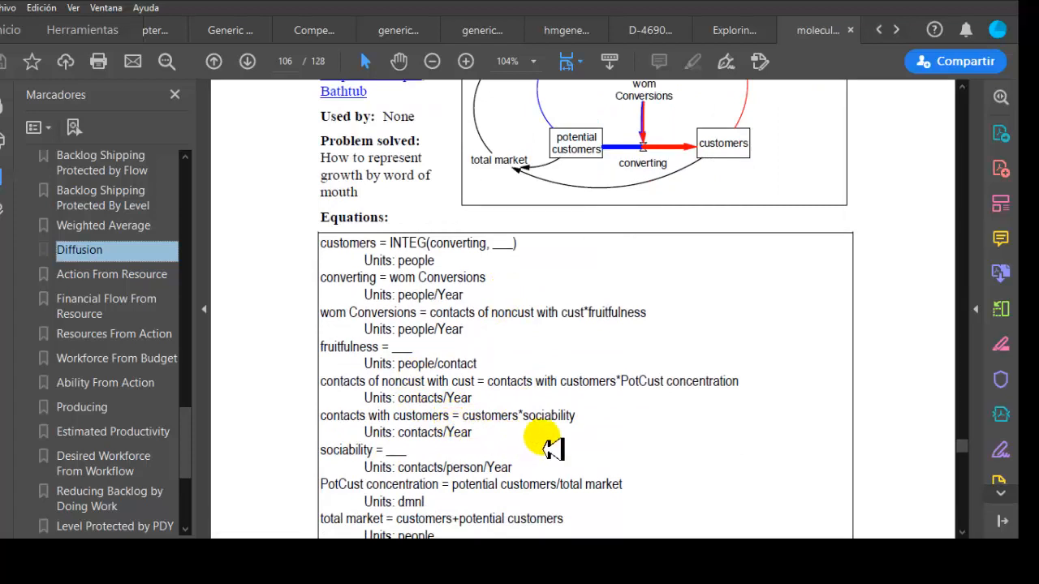
scroll(568, 435, up, 3)
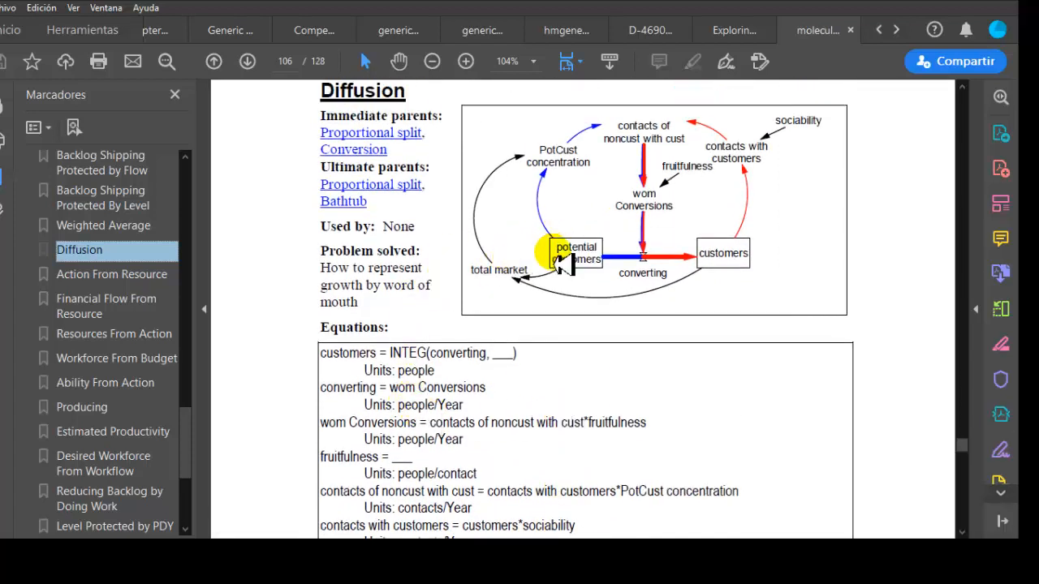
- Read the Diffusion molecule's remaining equations, description, behavior graphs, caveats and technical notes, and return to its diagram
scroll(507, 353, down, 10)
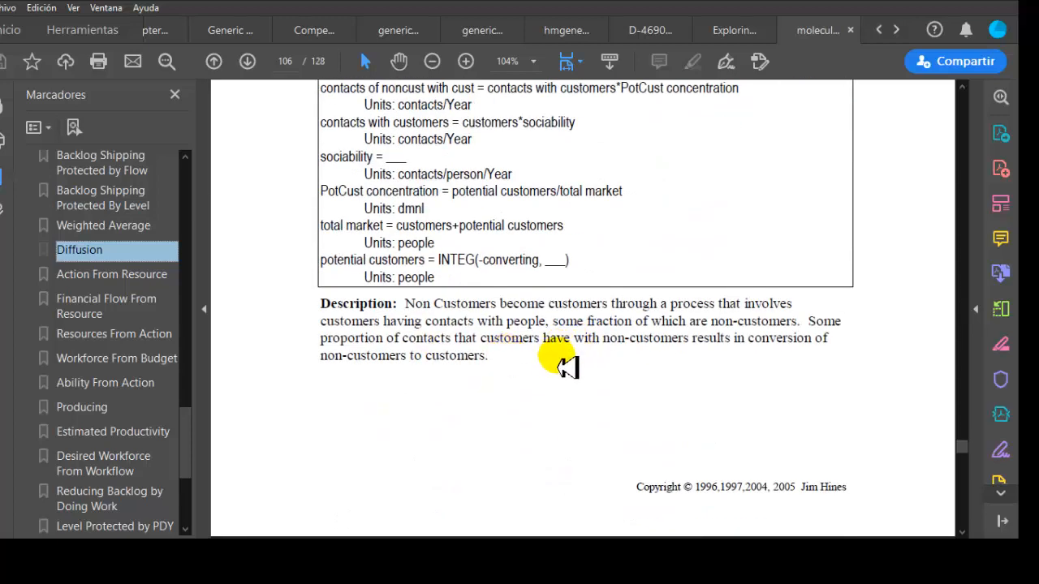
scroll(555, 366, down, 5)
scroll(551, 366, down, 4)
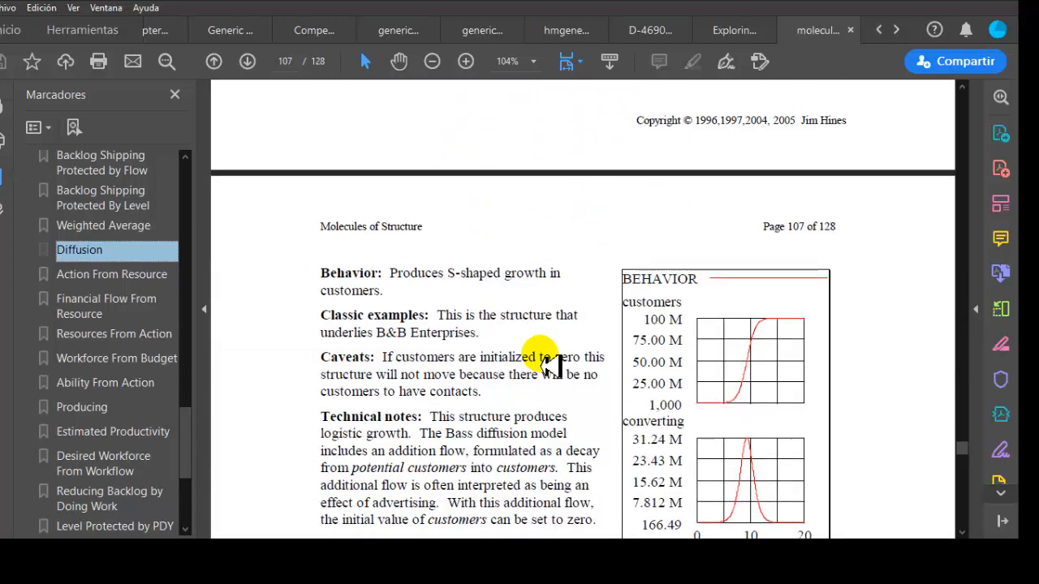
scroll(549, 365, down, 3)
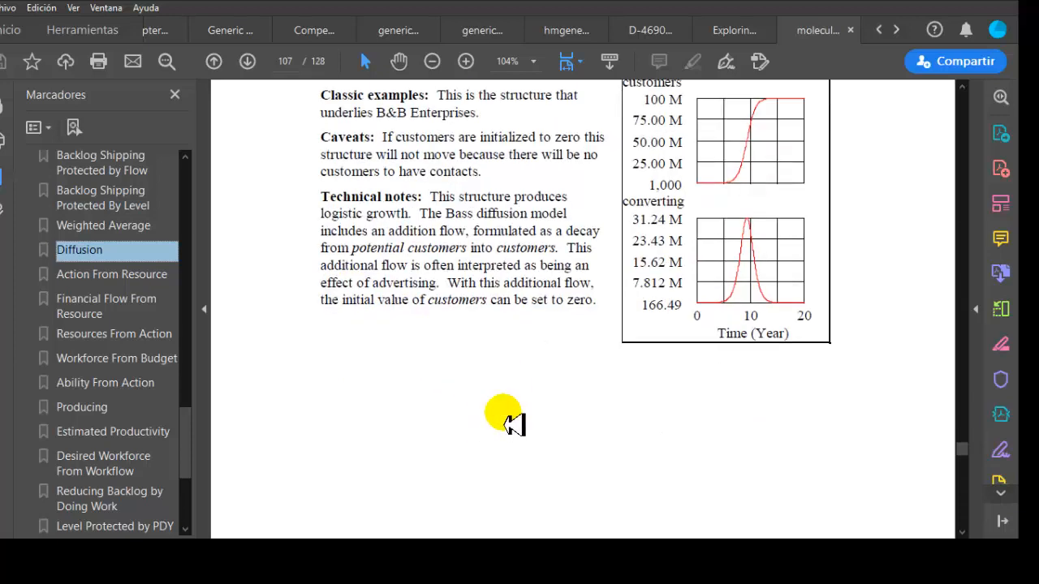
scroll(506, 417, down, 5)
scroll(512, 420, up, 10)
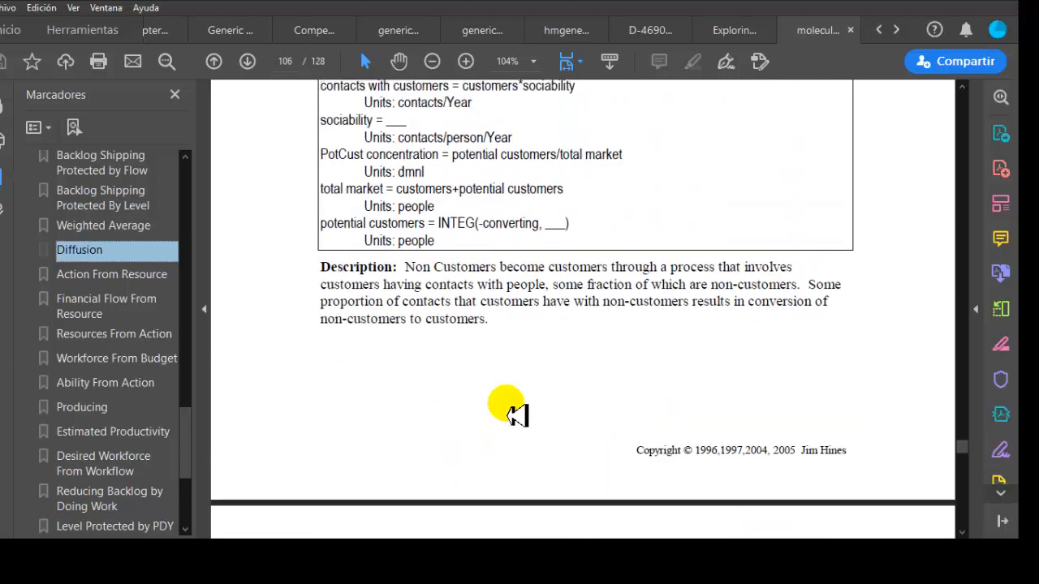
scroll(516, 415, up, 4)
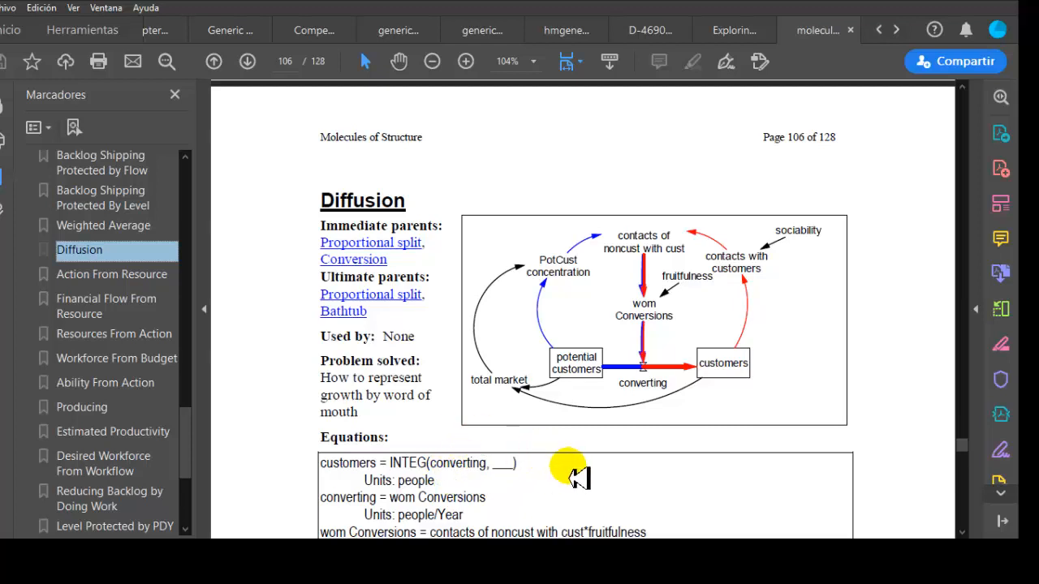
- Switch to Vensim and open the Molecules map, dismissing the request to locate molecule.mdl
key(alt+Tab)
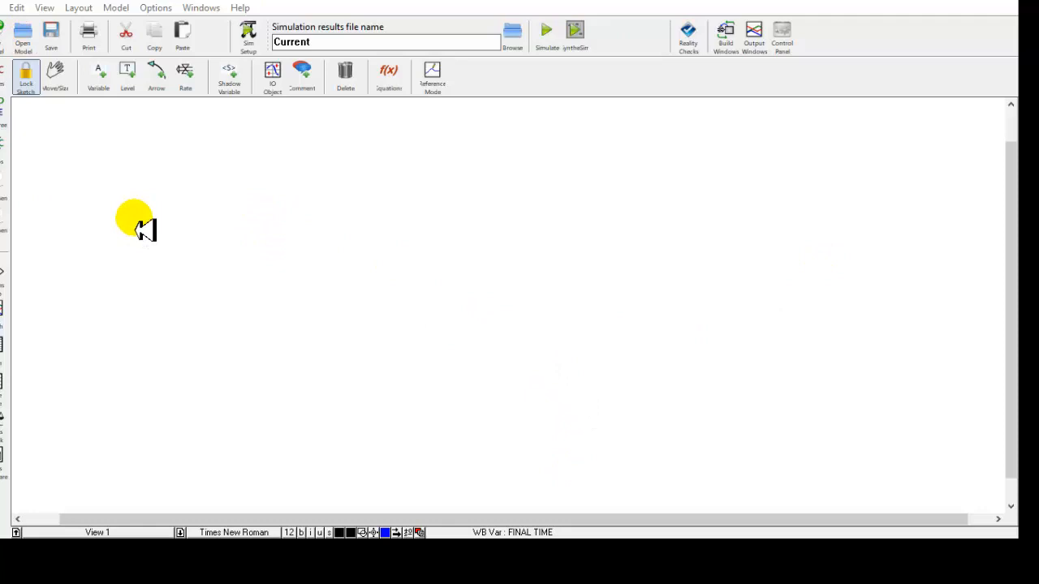
click(200, 8)
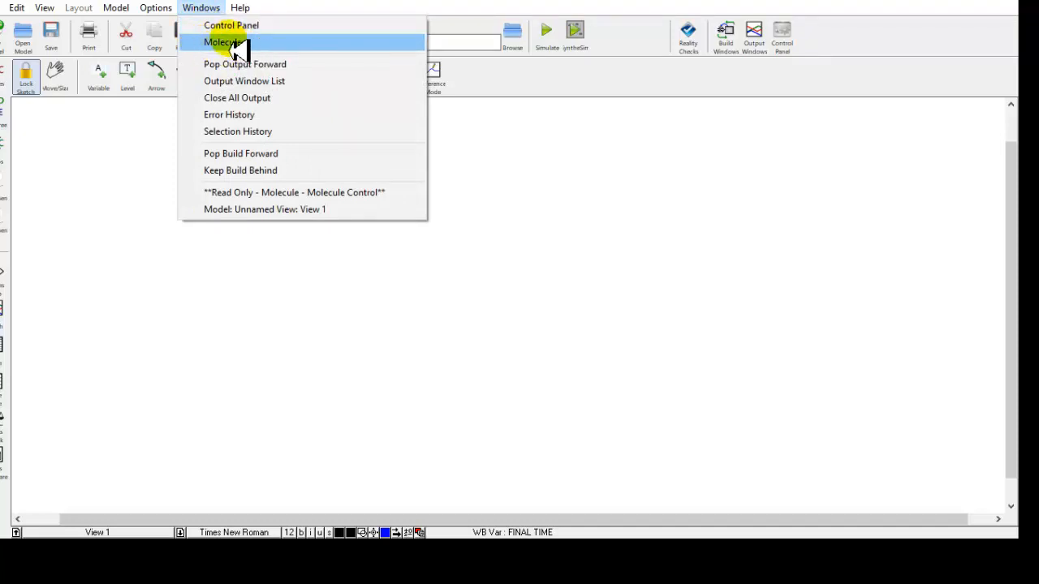
click(218, 43)
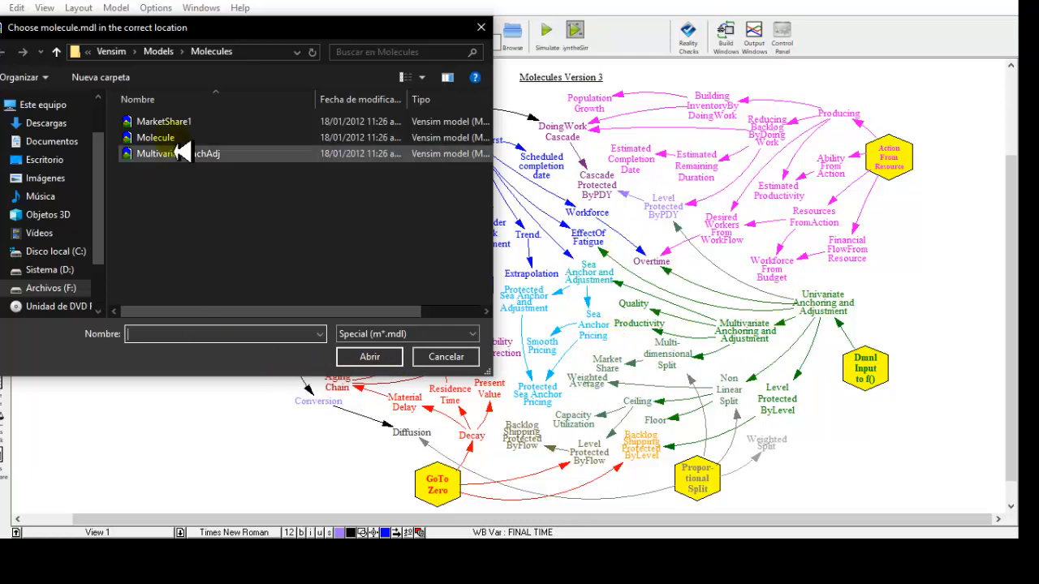
drag(240, 35, 330, 45)
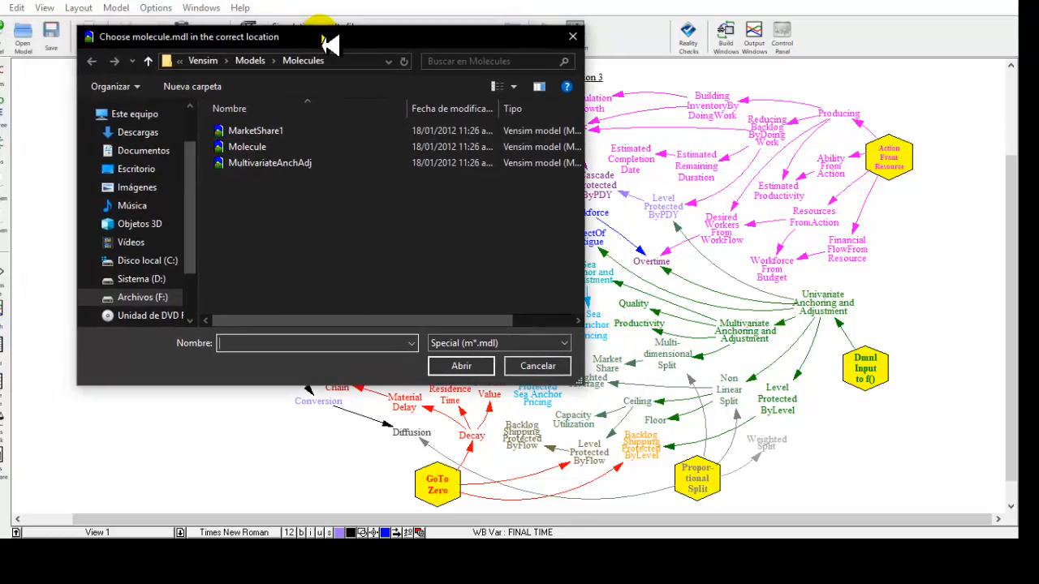
key(Escape)
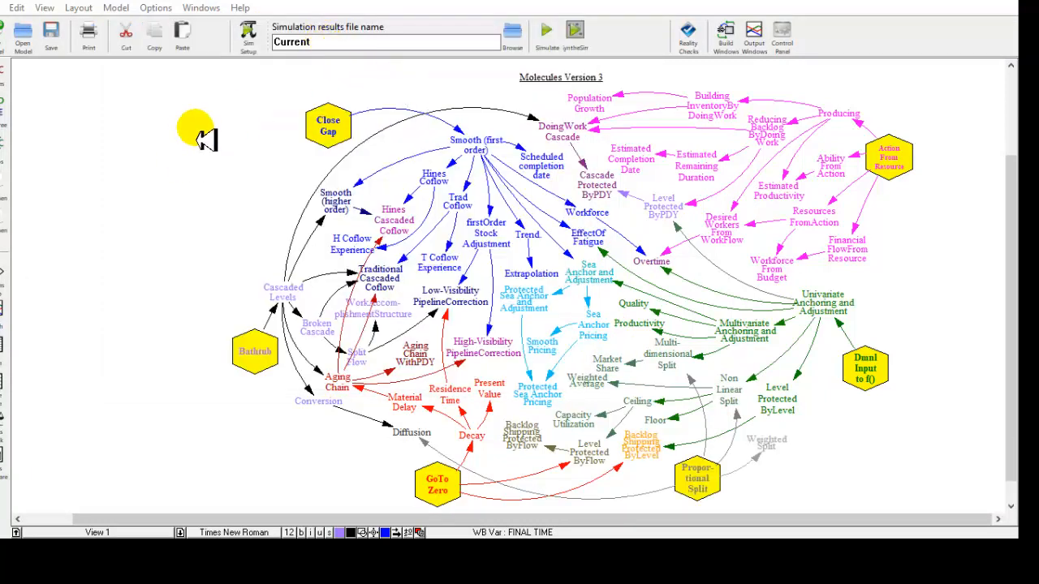
- Open the Models\Molecules folder linked in the Getting and using the Molecules help topic, browse its model files, and close the folder and help
click(240, 10)
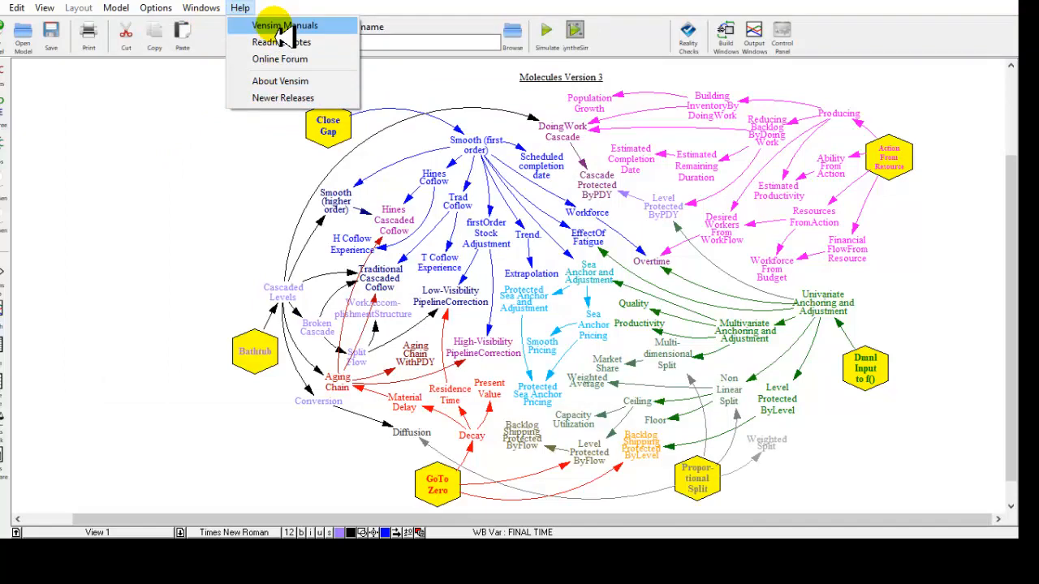
click(283, 26)
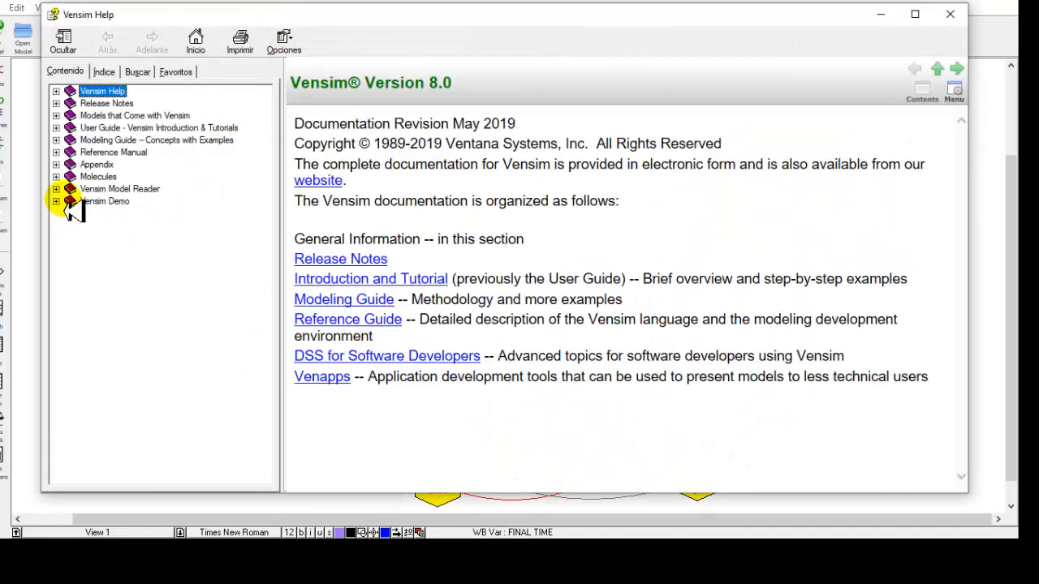
click(56, 177)
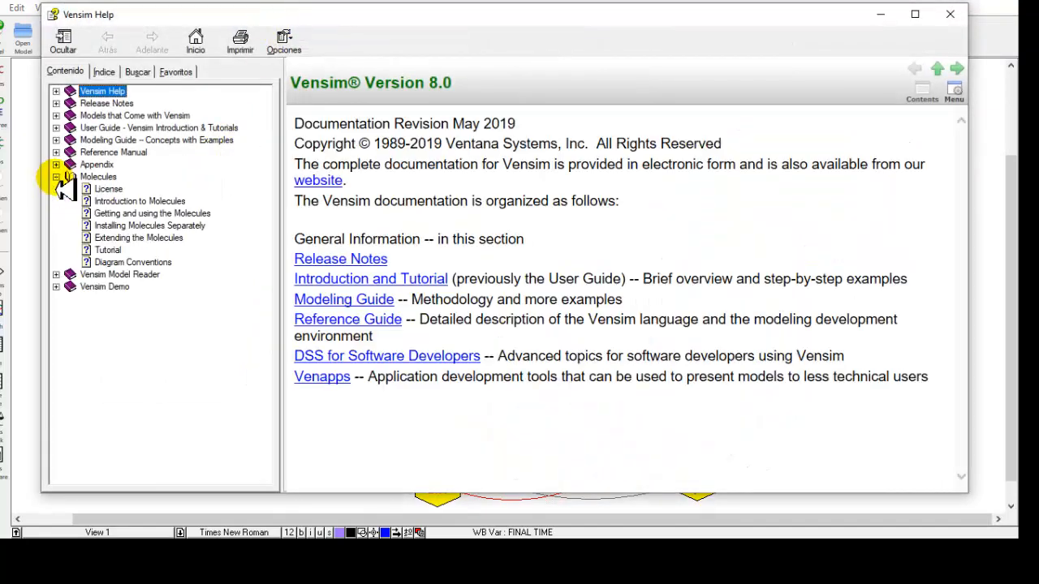
click(109, 202)
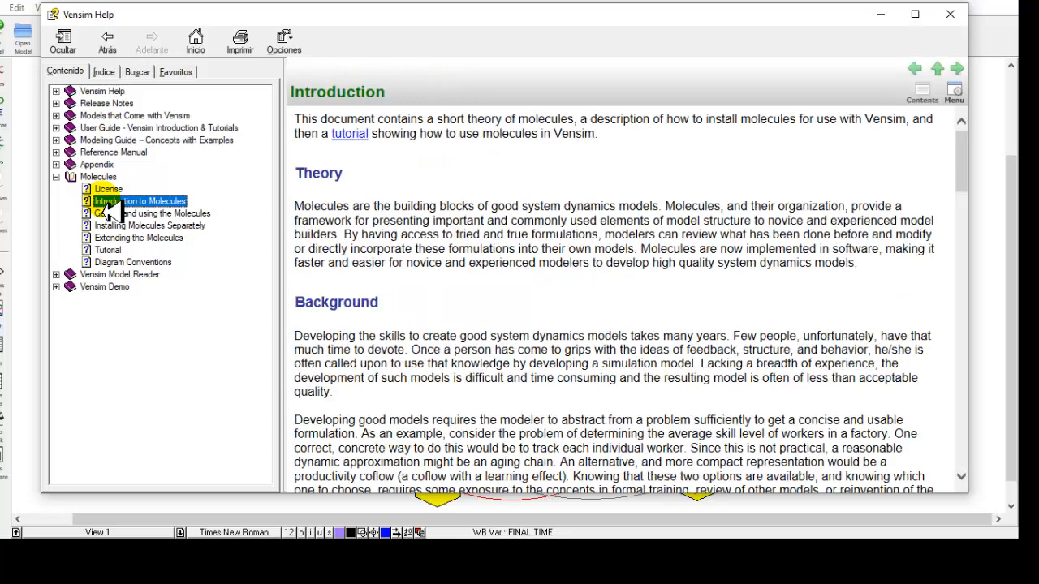
click(109, 214)
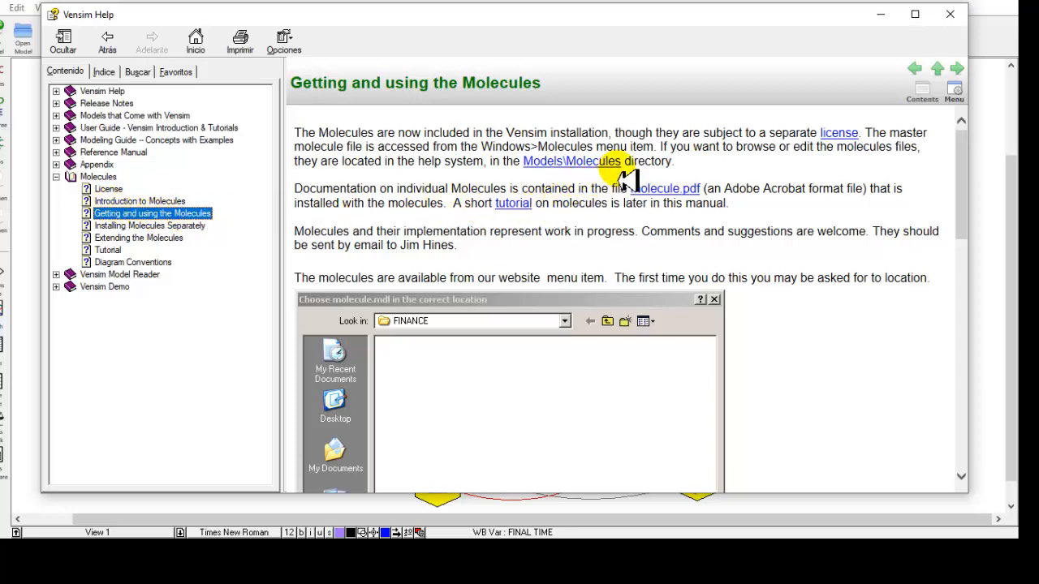
click(580, 169)
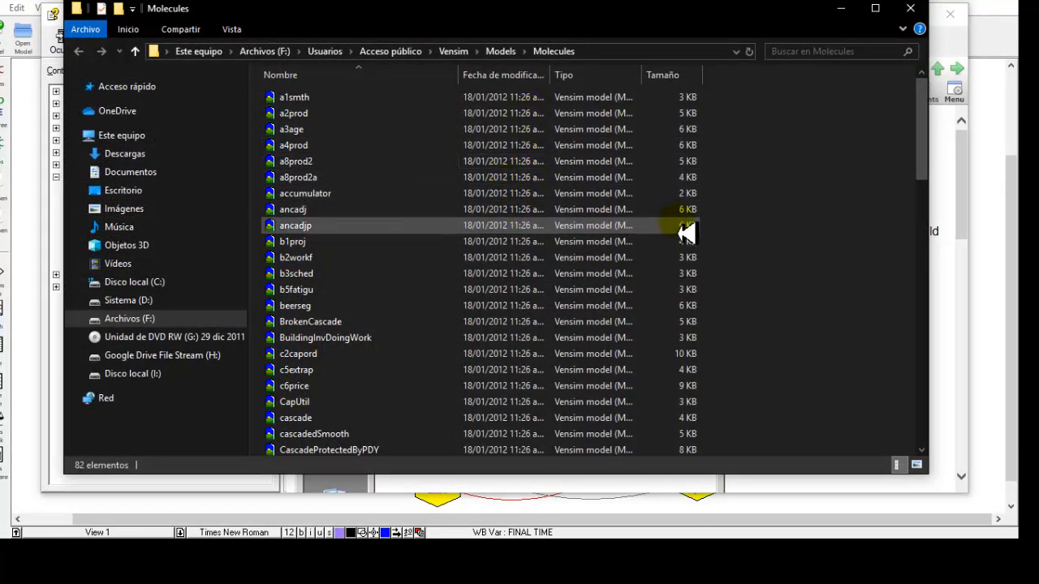
scroll(613, 197, down, 10)
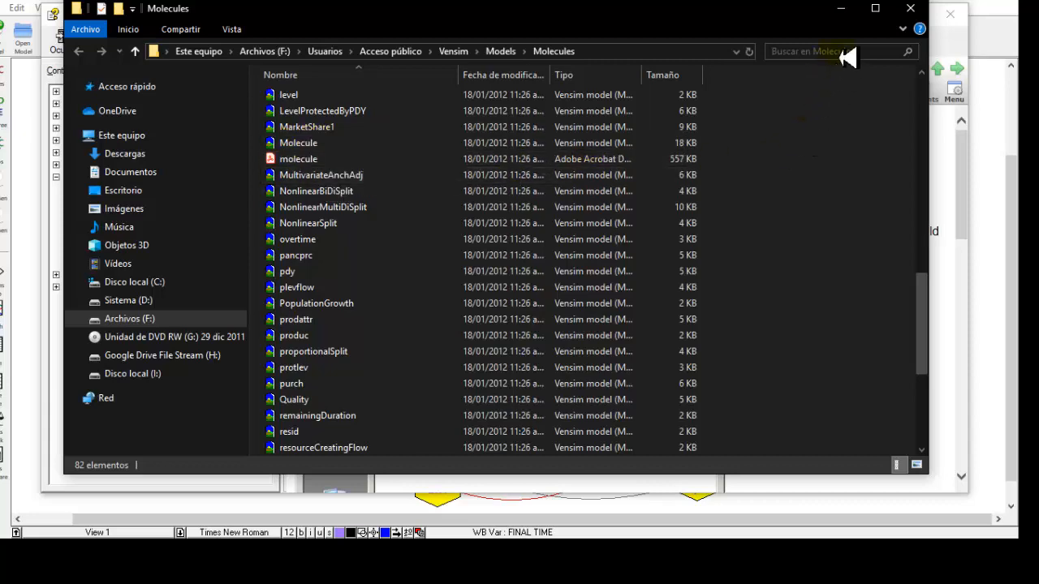
click(909, 12)
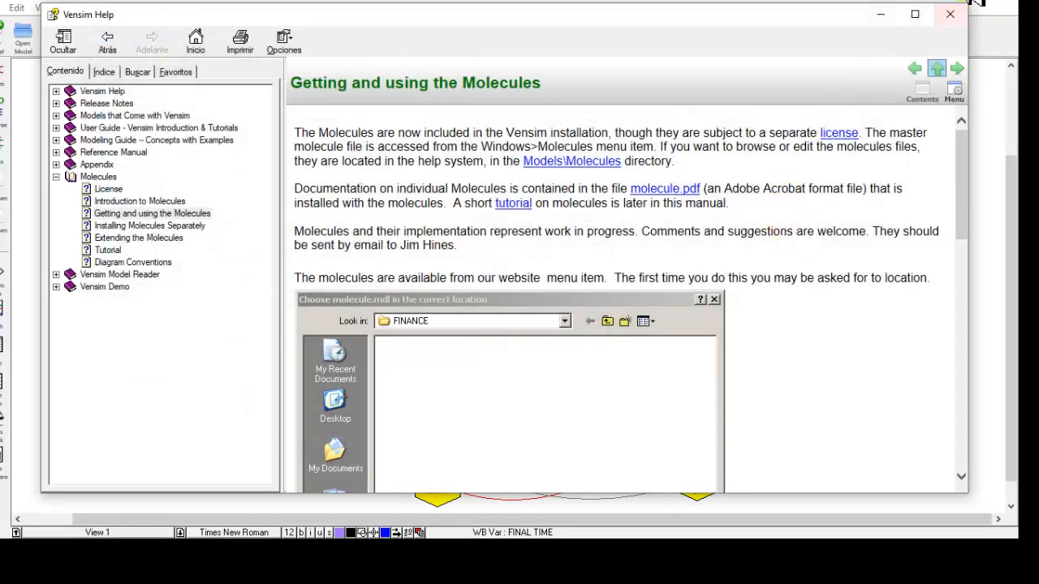
click(957, 15)
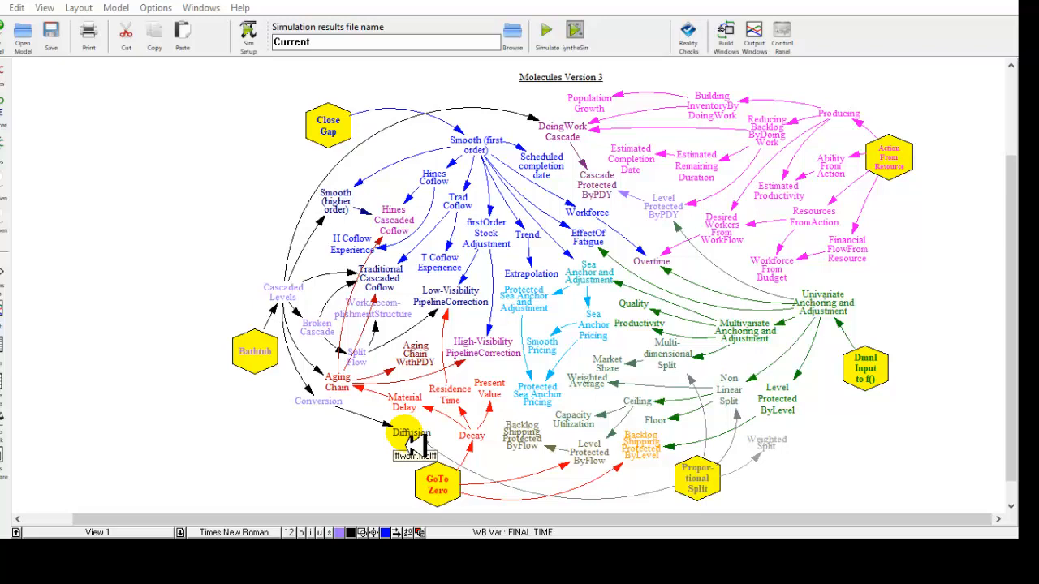
- Open the Diffusion molecule's model from the Molecules map and run it in SyntheSim, overwriting the Current dataset
click(412, 438)
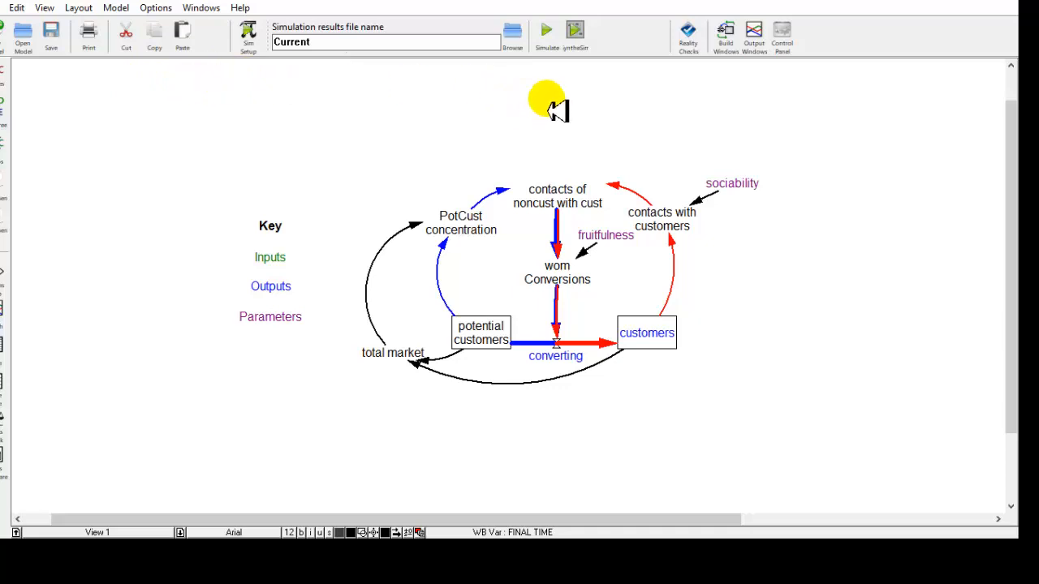
click(576, 32)
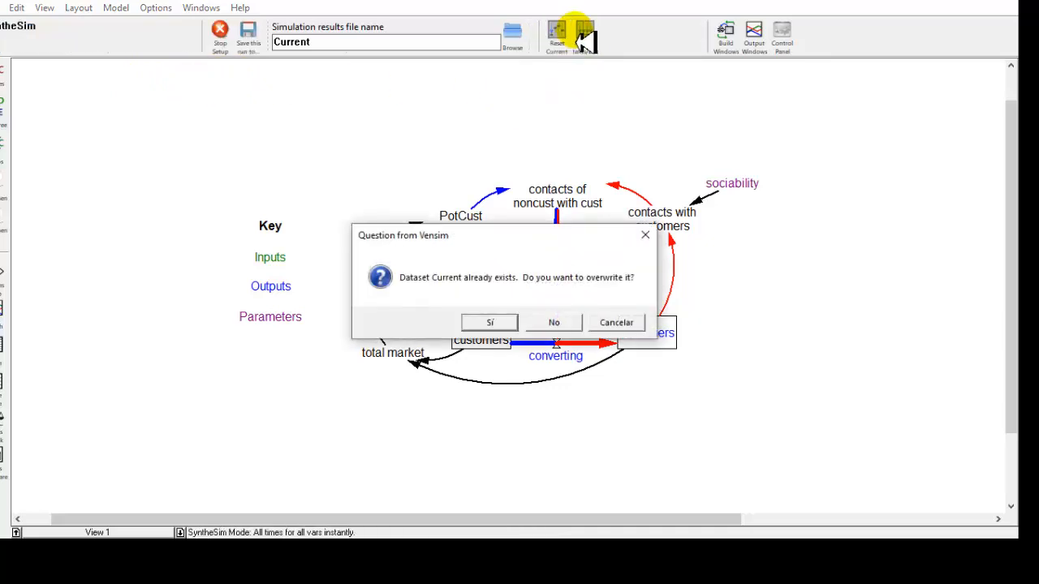
click(490, 323)
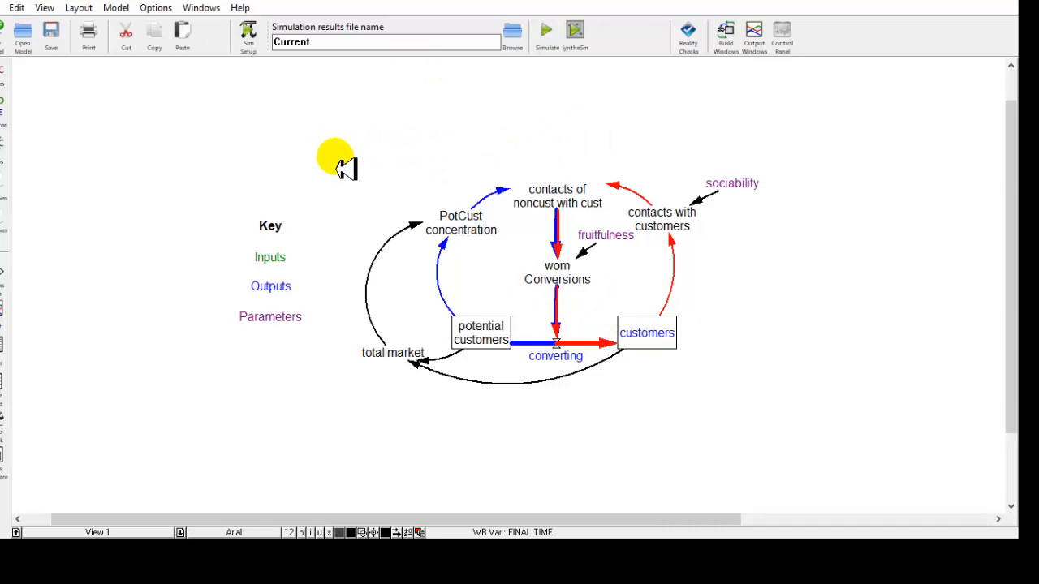
- Copy the whole Diffusion structure without its key and create a new model running from 0 to 100 months with a time step of 1
drag(336, 159, 798, 422)
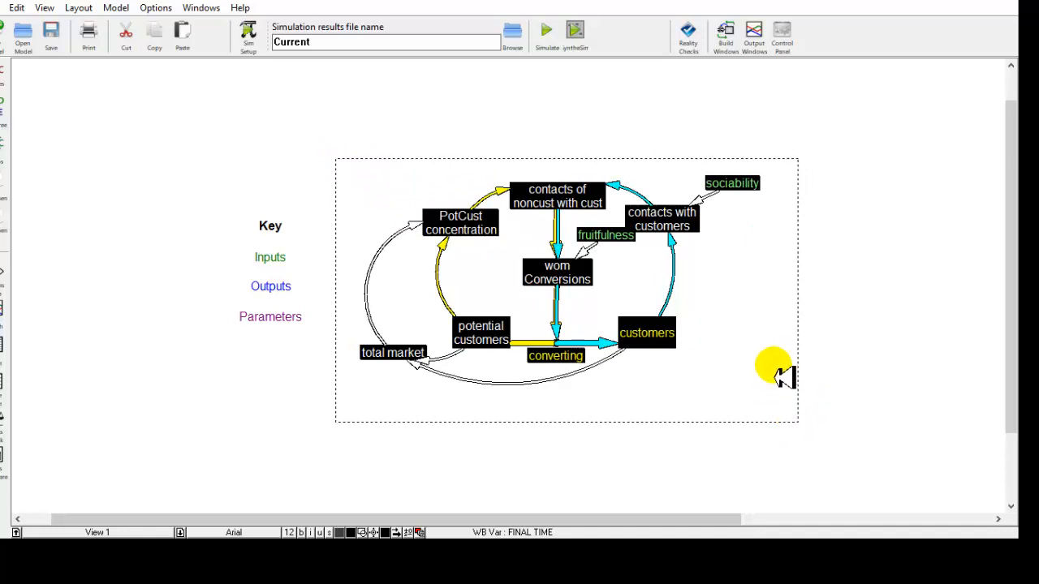
click(12, 42)
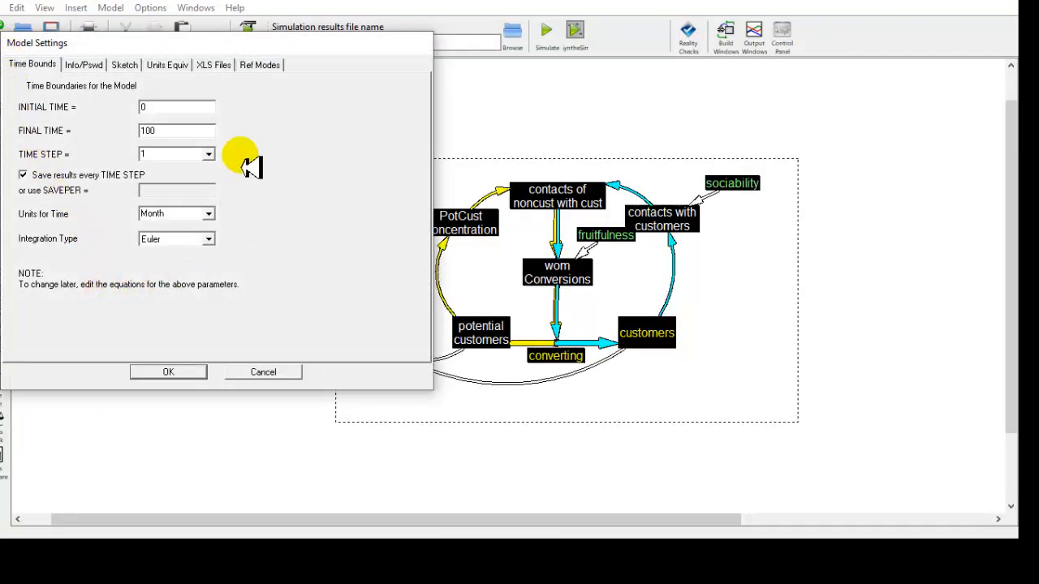
click(198, 375)
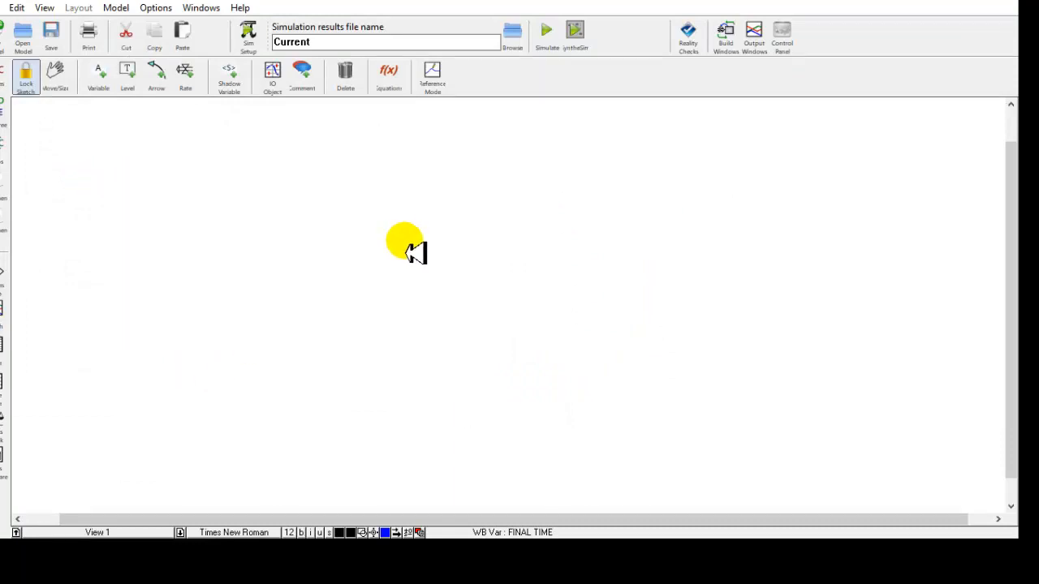
- Paste the copied Diffusion structure into the empty sketch and shift it slightly away from the sketch's upper-left corner
key(ctrl+v)
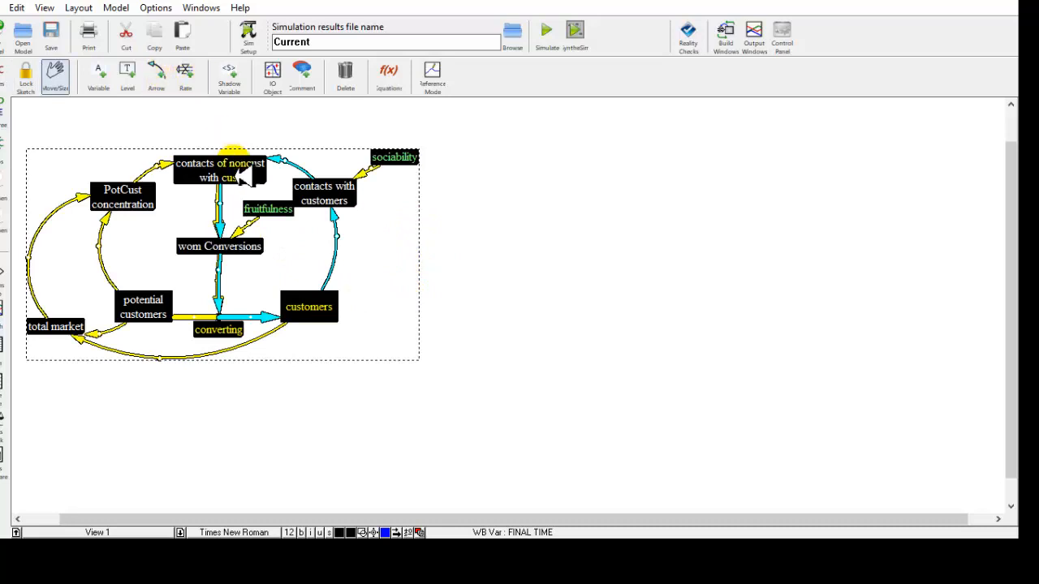
drag(383, 255, 443, 284)
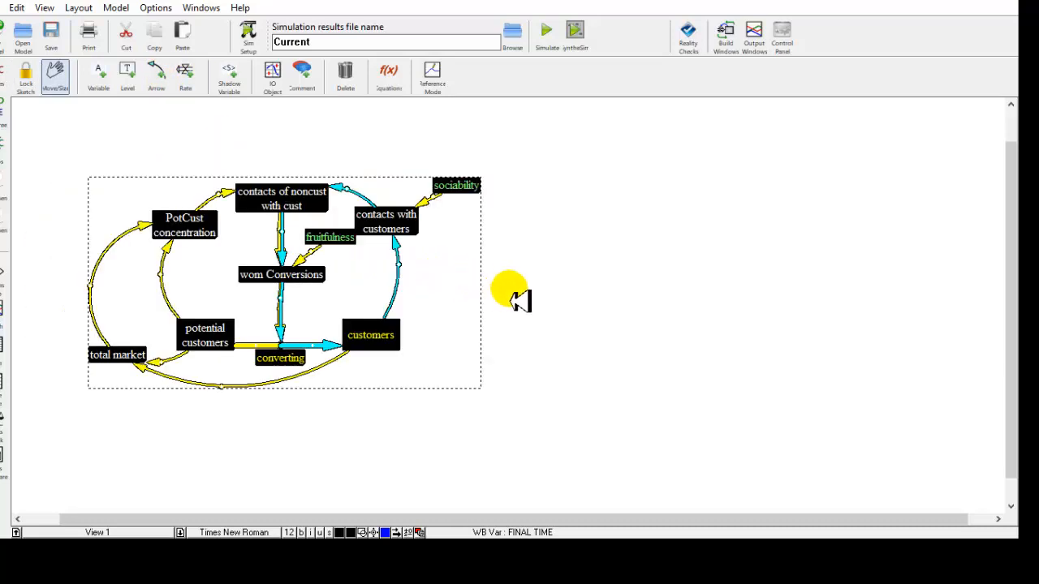
click(550, 153)
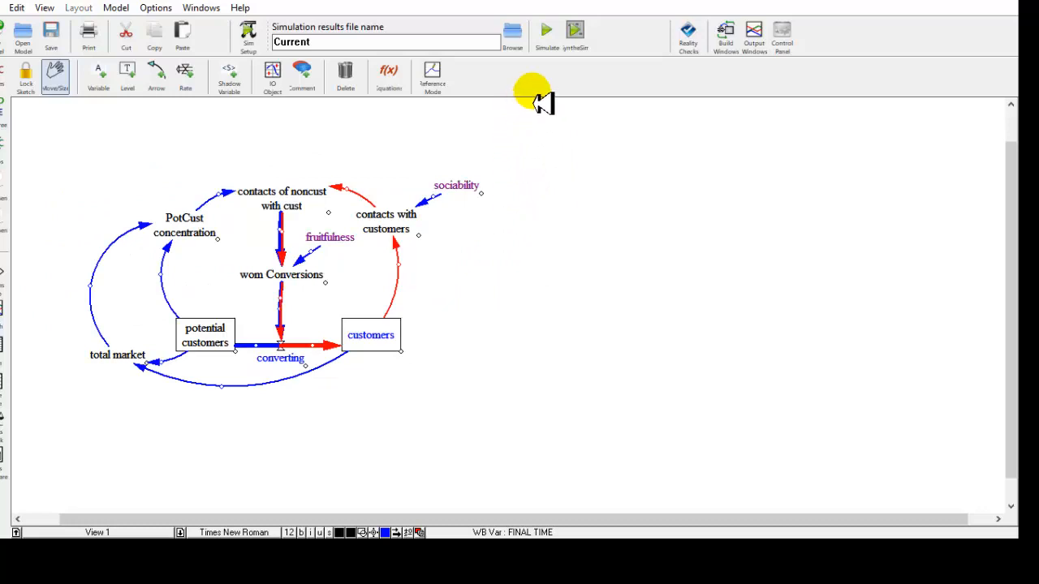
- Review the equations of contacts of noncust with cust and of the potential customers level in the pasted model
click(389, 77)
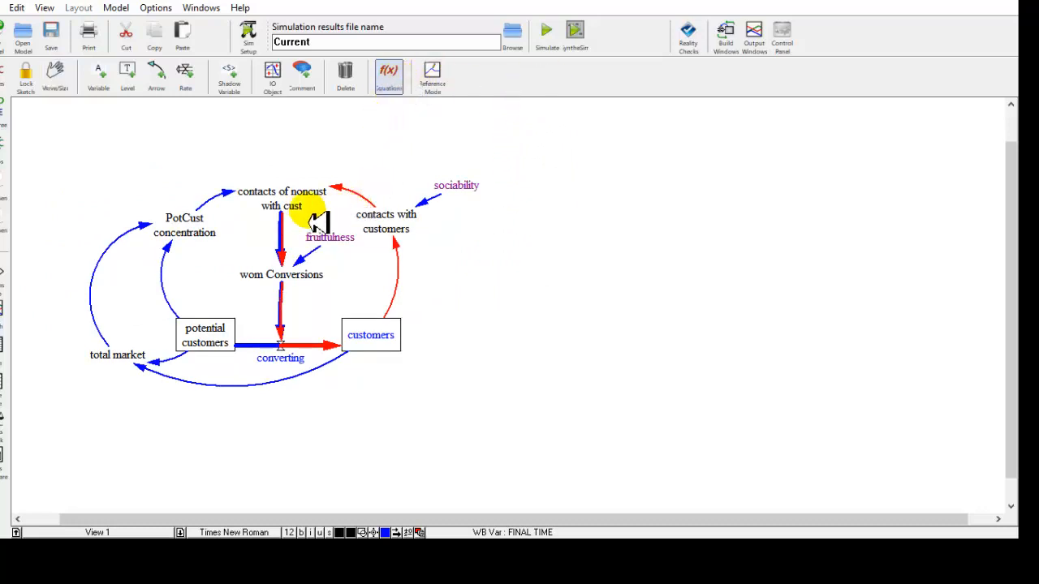
click(299, 204)
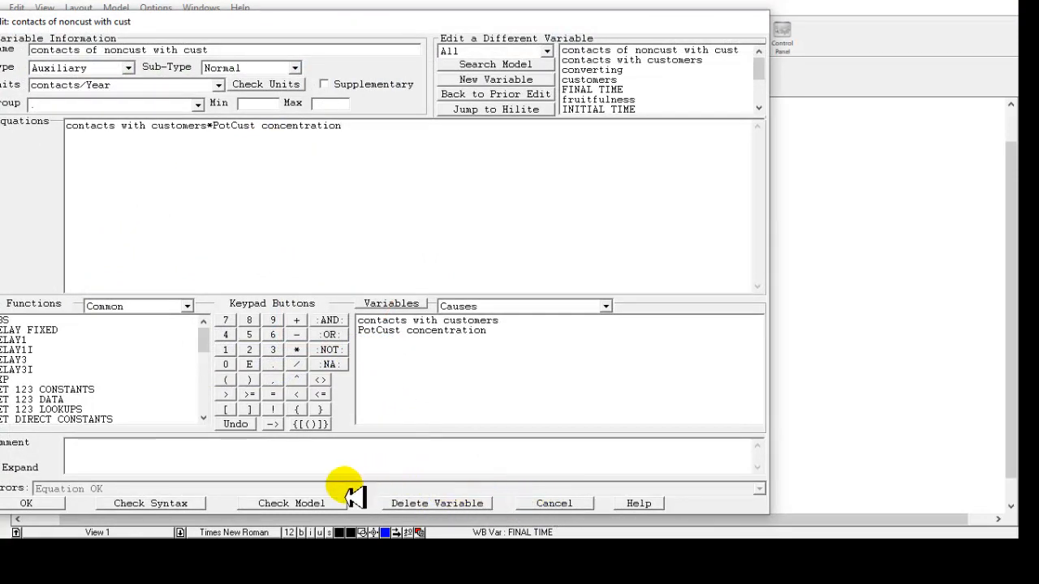
click(45, 504)
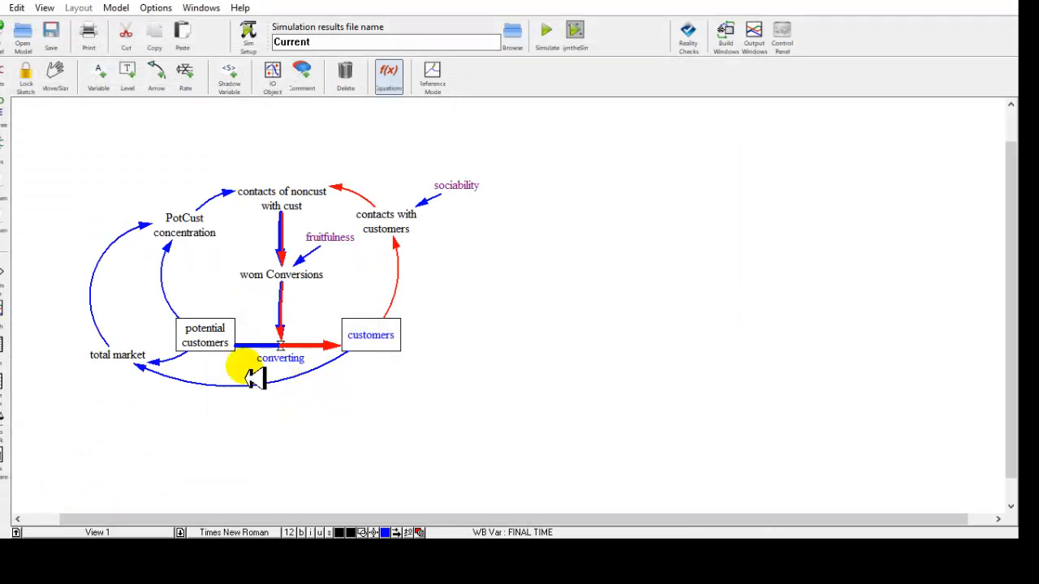
click(223, 344)
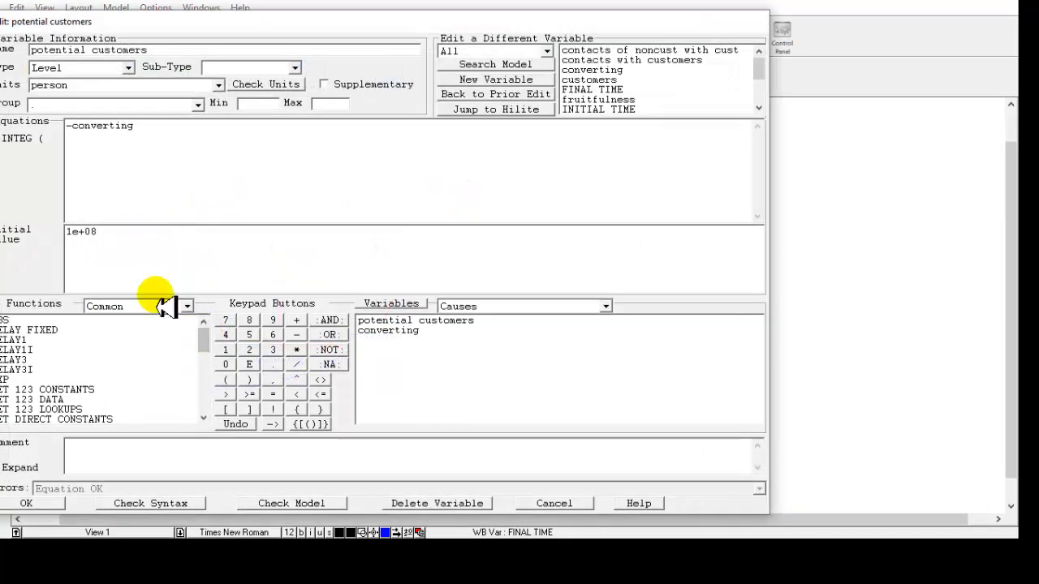
click(52, 504)
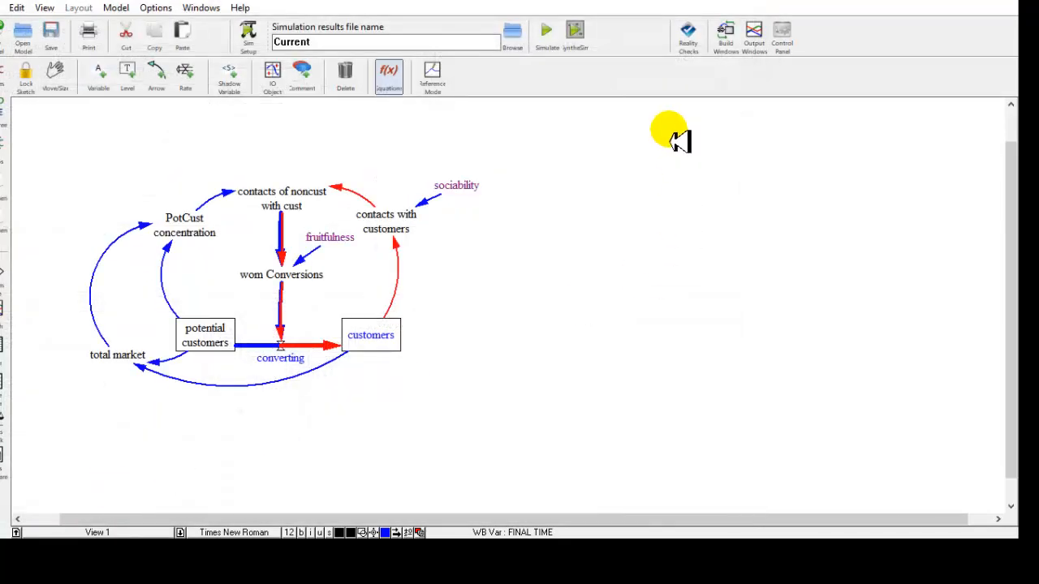
- Run the pasted model in SyntheSim, overwriting the Current dataset, and set sociability to 225 and fruitfulness to 0
click(578, 36)
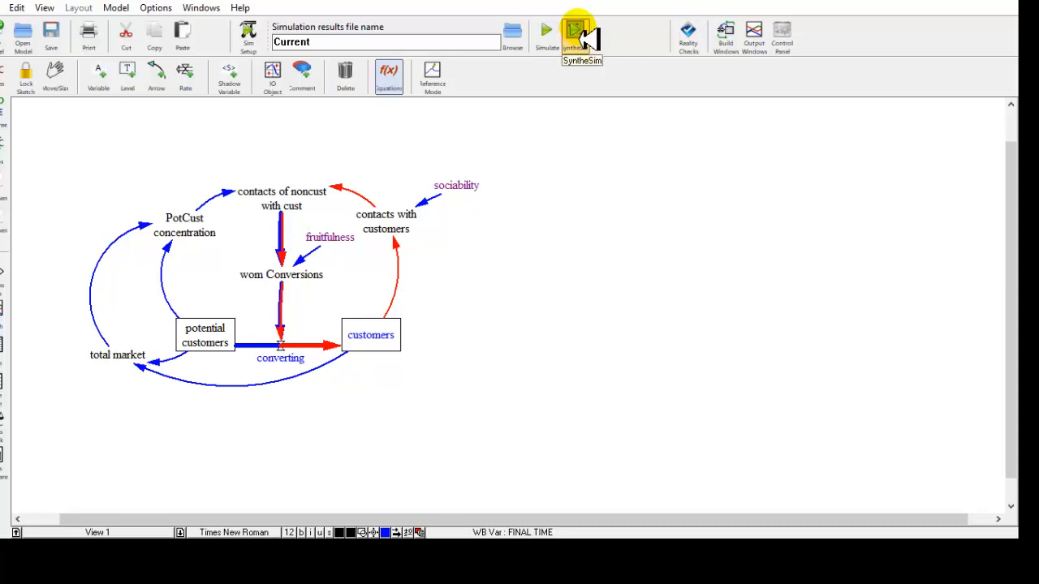
click(570, 322)
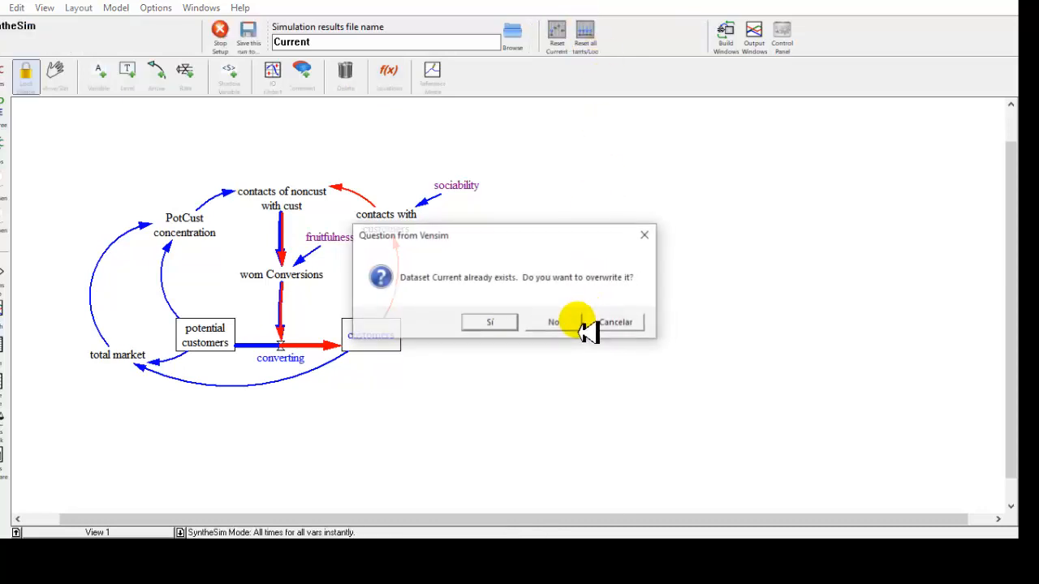
click(517, 323)
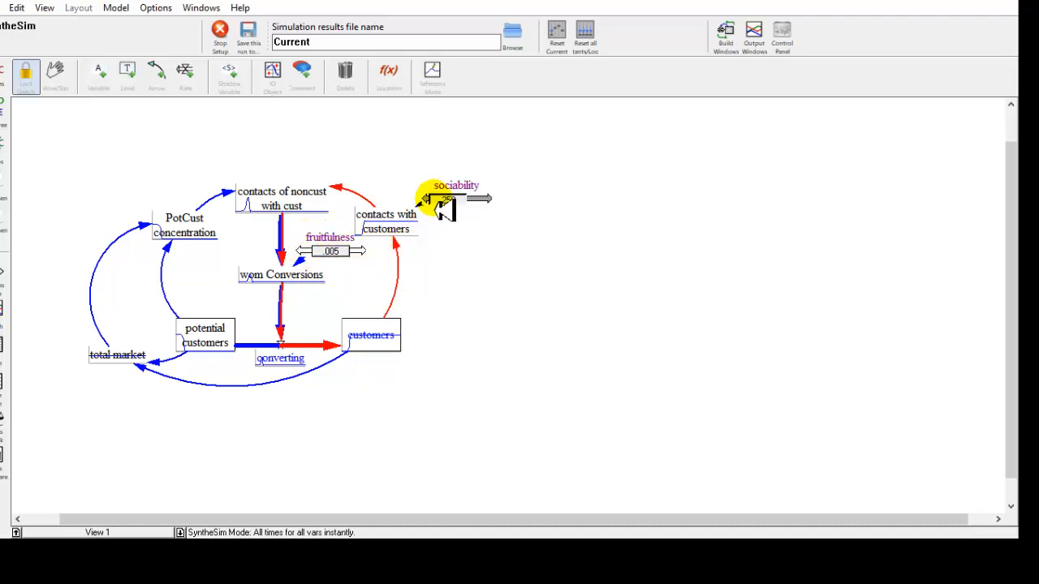
mouse_move(440, 203)
mouse_down()
mouse_move(461, 207)
mouse_move(441, 206)
mouse_up()
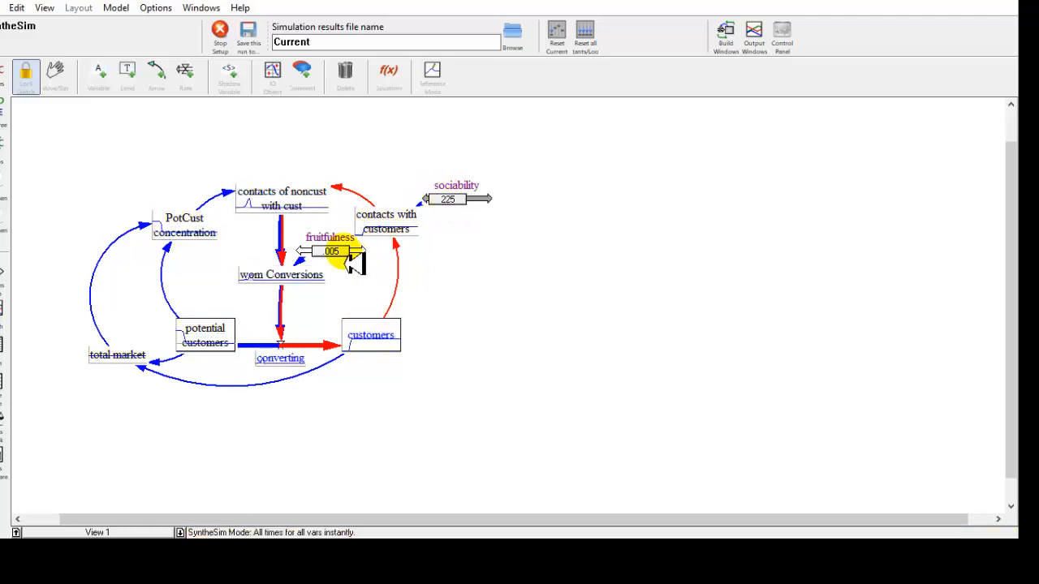
mouse_move(352, 256)
mouse_down()
mouse_move(333, 258)
mouse_move(351, 261)
mouse_move(345, 270)
mouse_move(336, 262)
mouse_up()
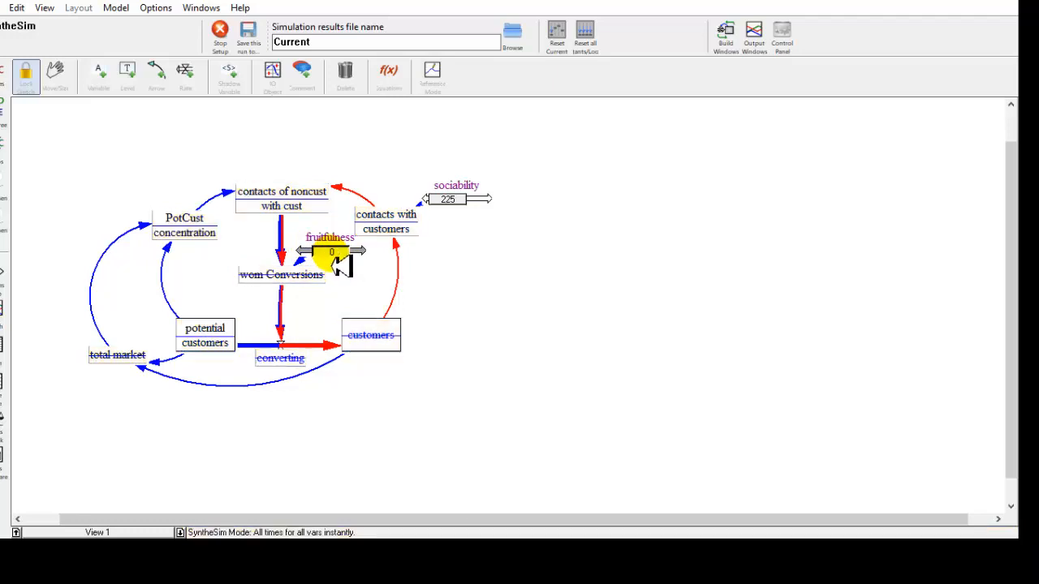